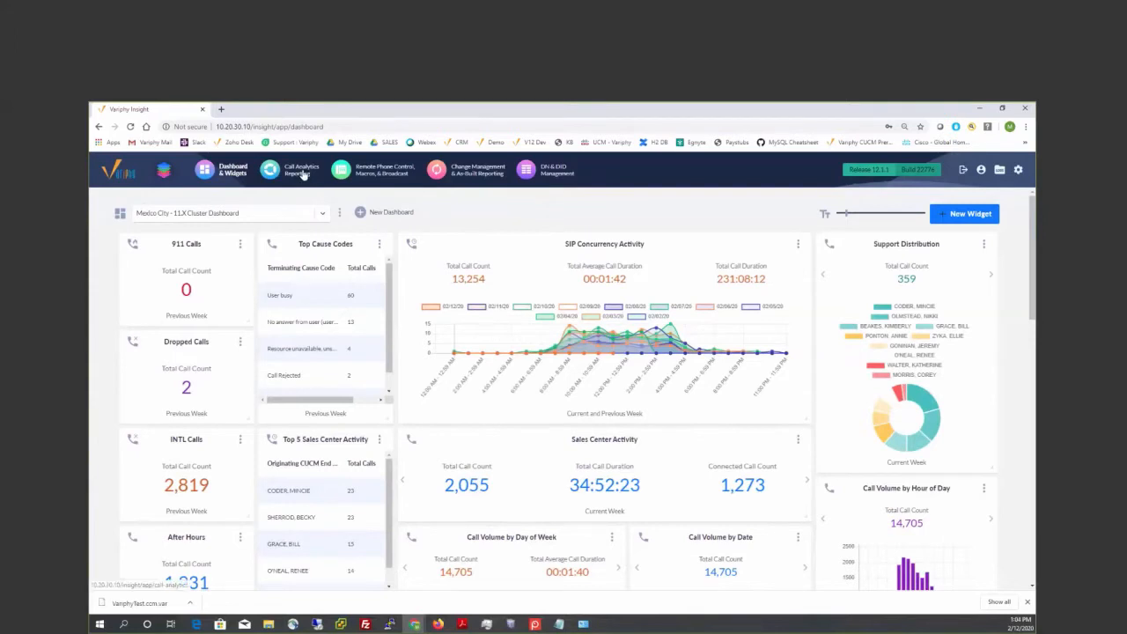
- Open the call history search in Call Analytics Reporting and set the Original Called Party Number criterion to starts with X
click(302, 175)
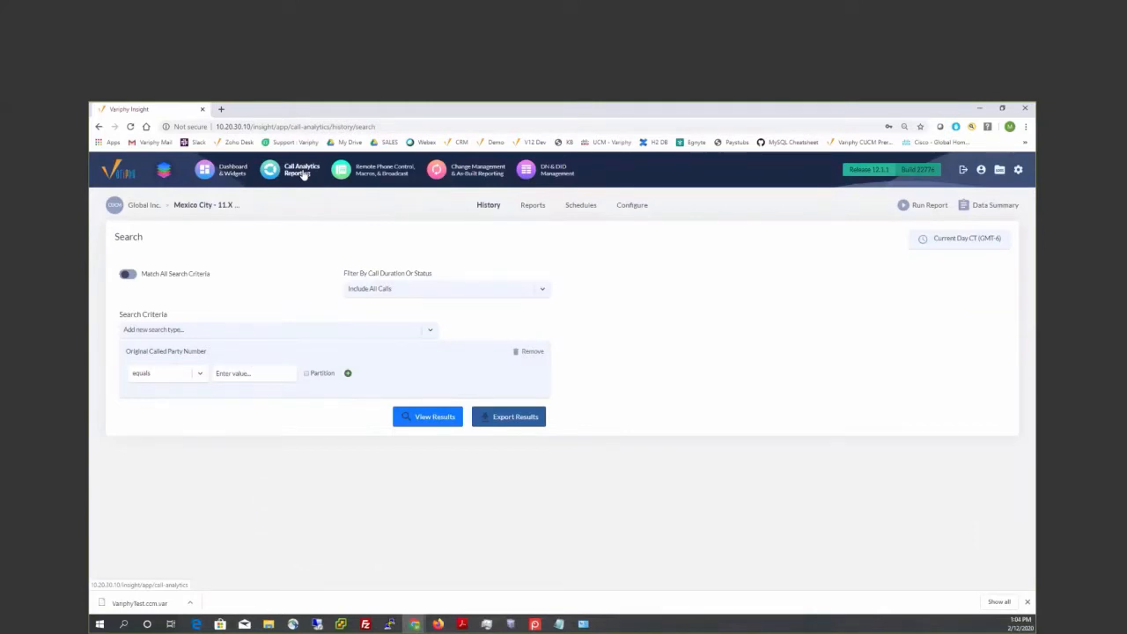
click(241, 373)
click(236, 395)
click(199, 373)
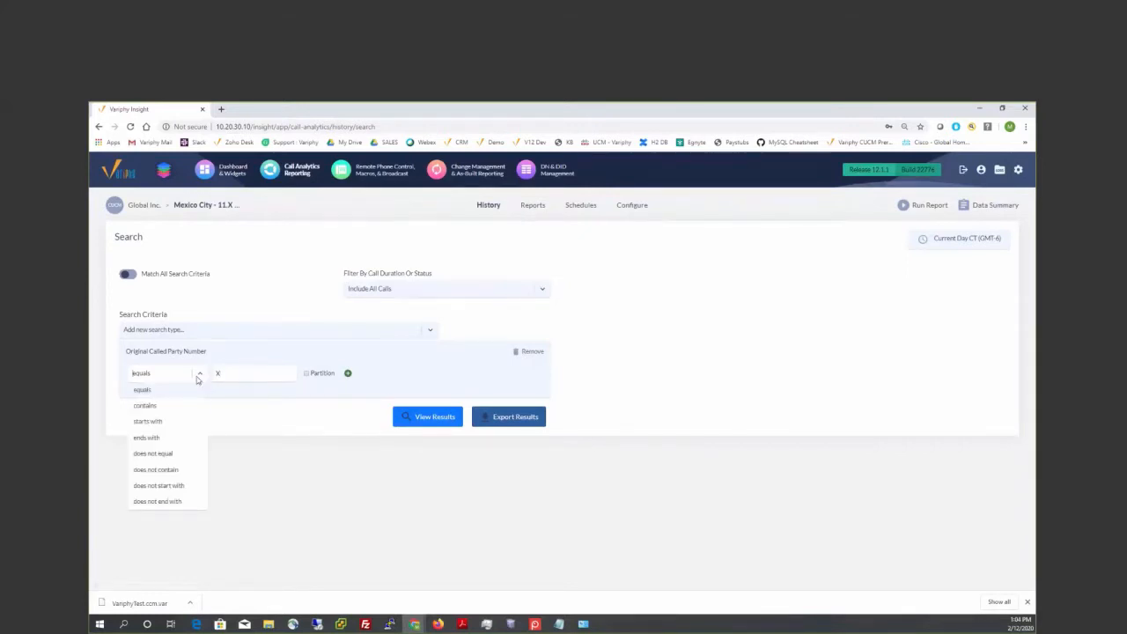
click(156, 421)
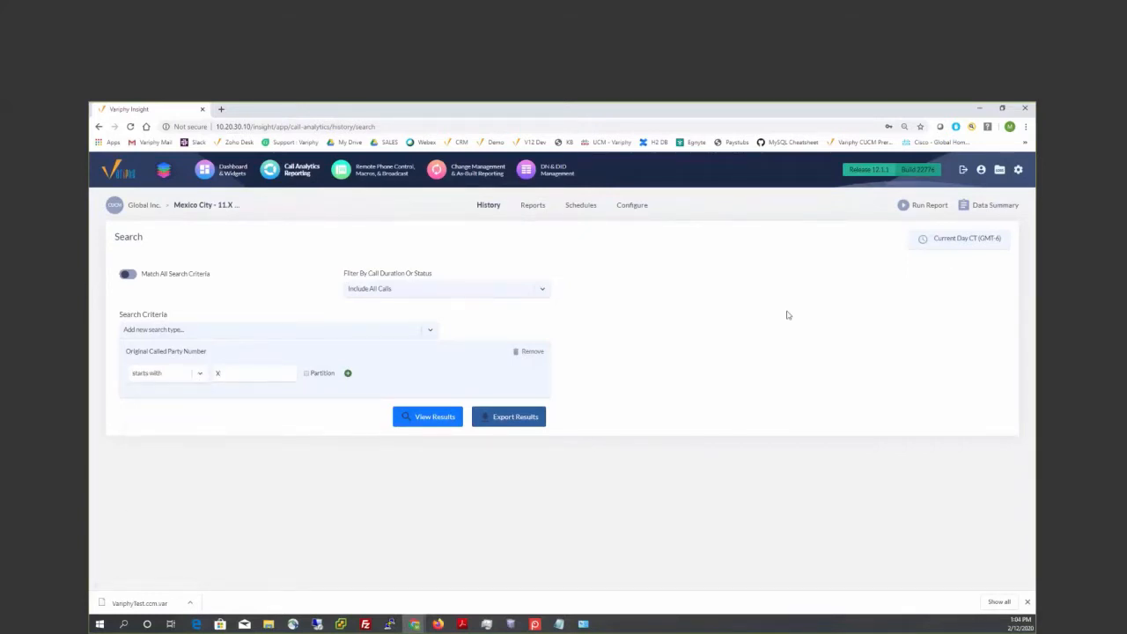
- Set the search time window to Current Week and view the matching call results
click(947, 252)
click(606, 353)
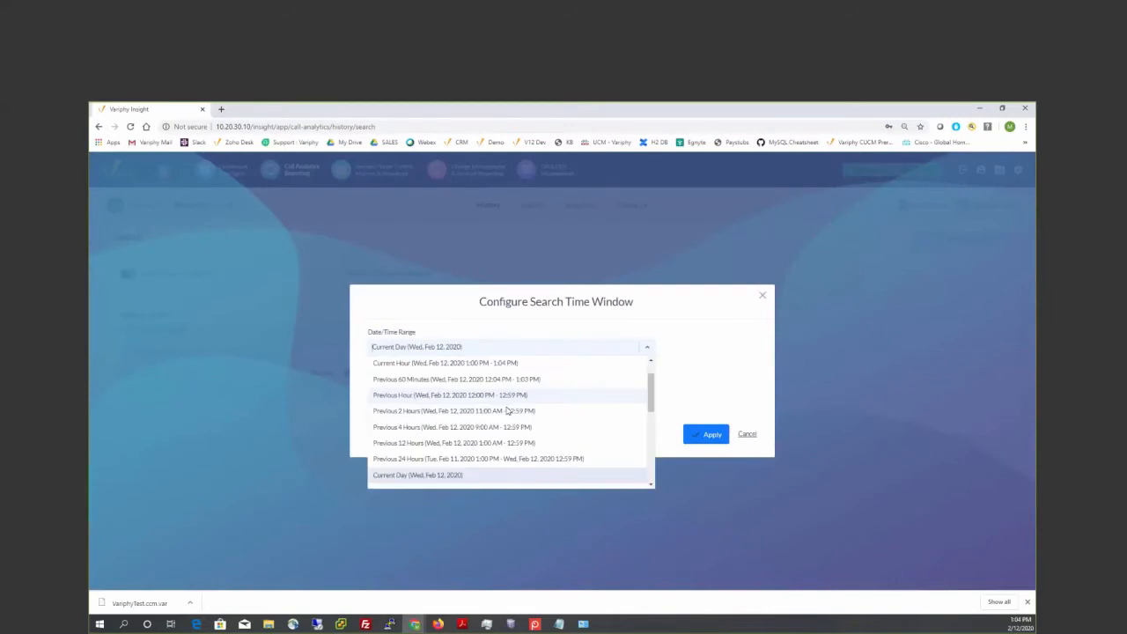
scroll(546, 427, down, 2)
scroll(417, 466, down, 1)
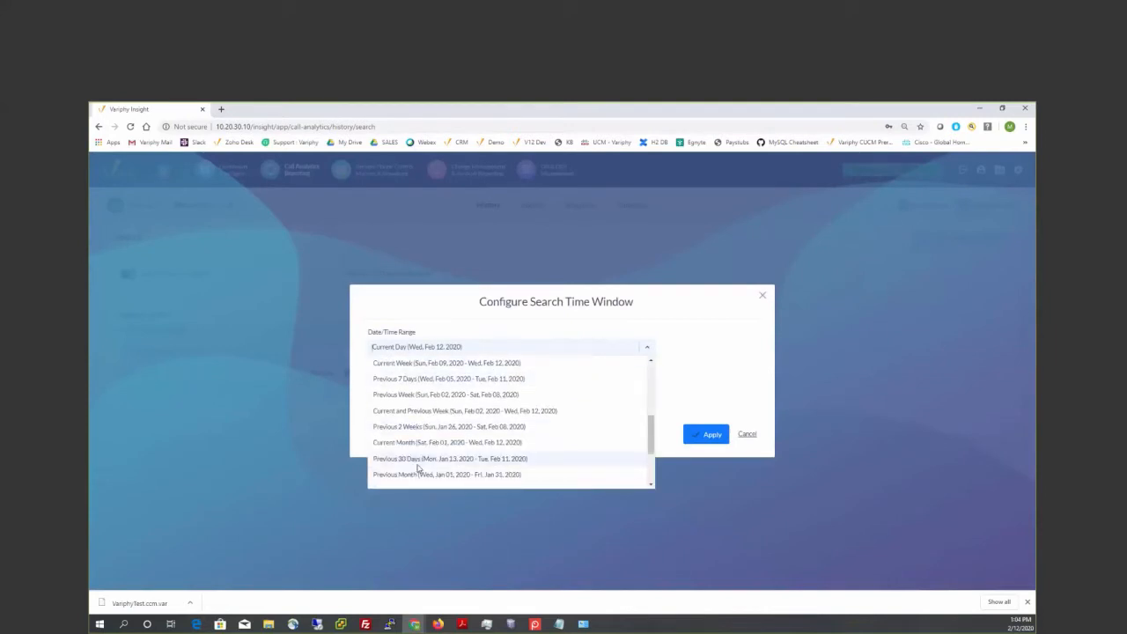
click(417, 361)
click(712, 456)
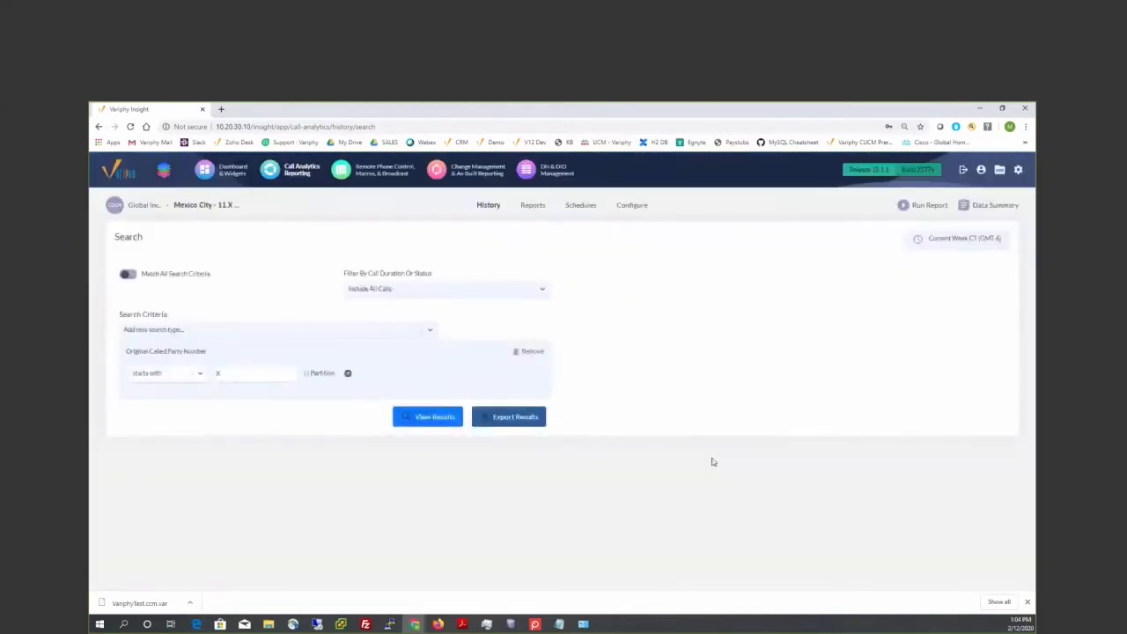
click(434, 417)
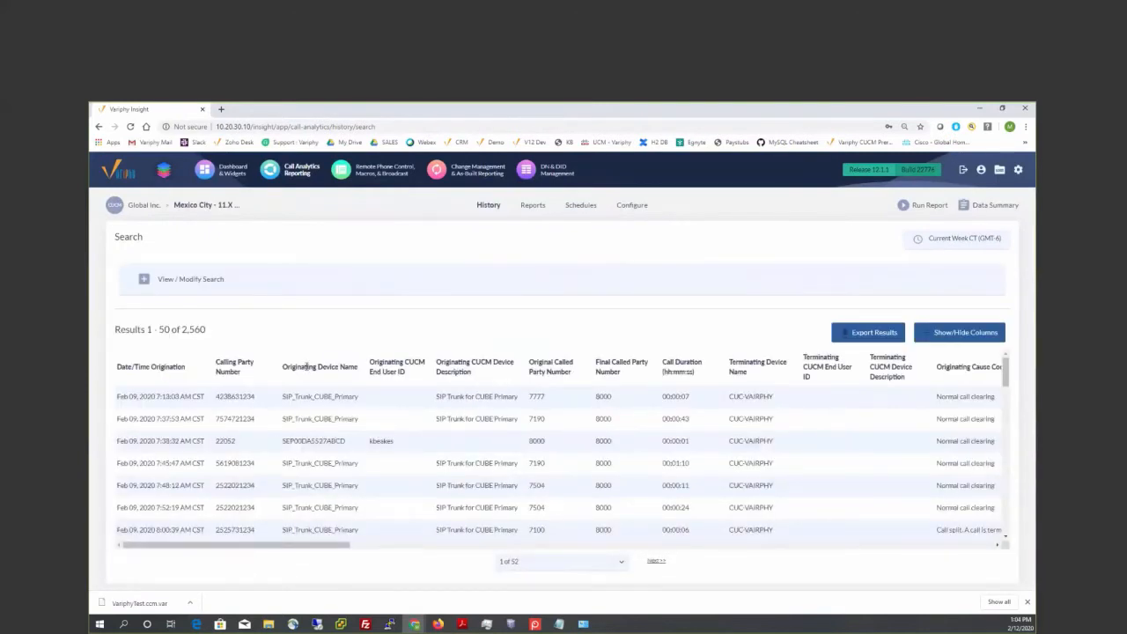
- Examine the Originating Device Name and Terminating Device Name columns, including an originating device whose name begins with SEP
drag(283, 366, 353, 374)
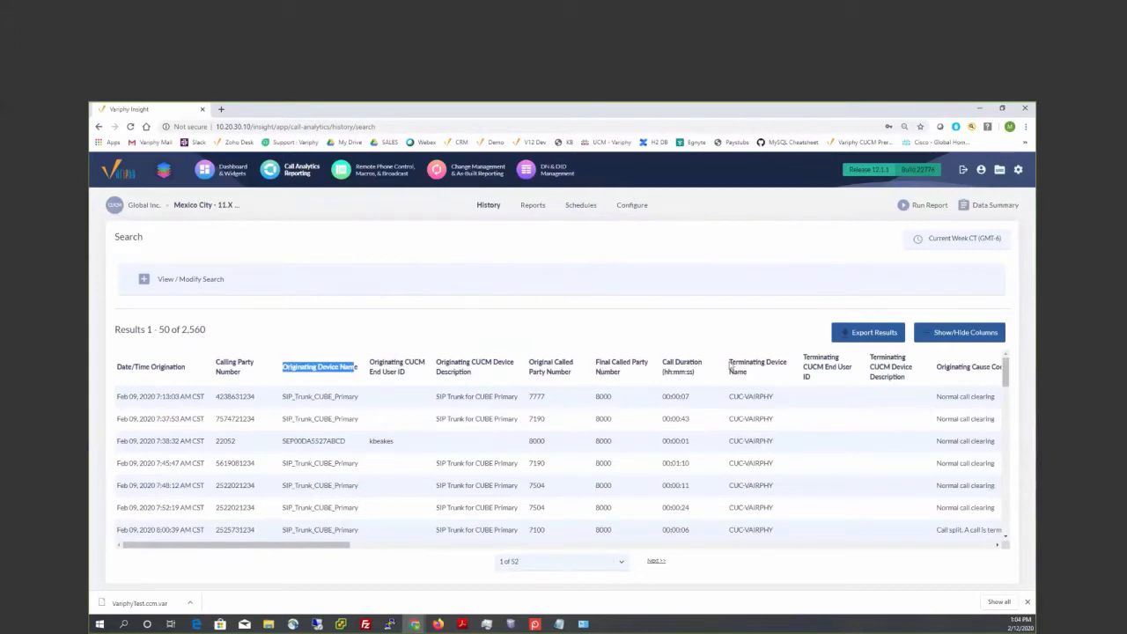
drag(730, 368, 748, 373)
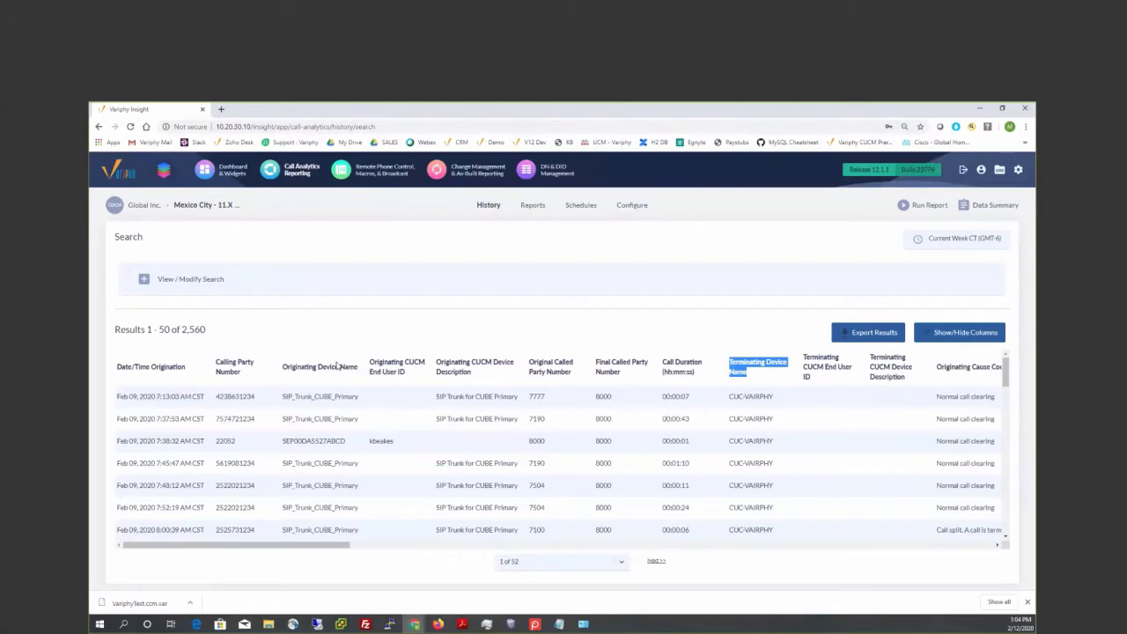
click(282, 440)
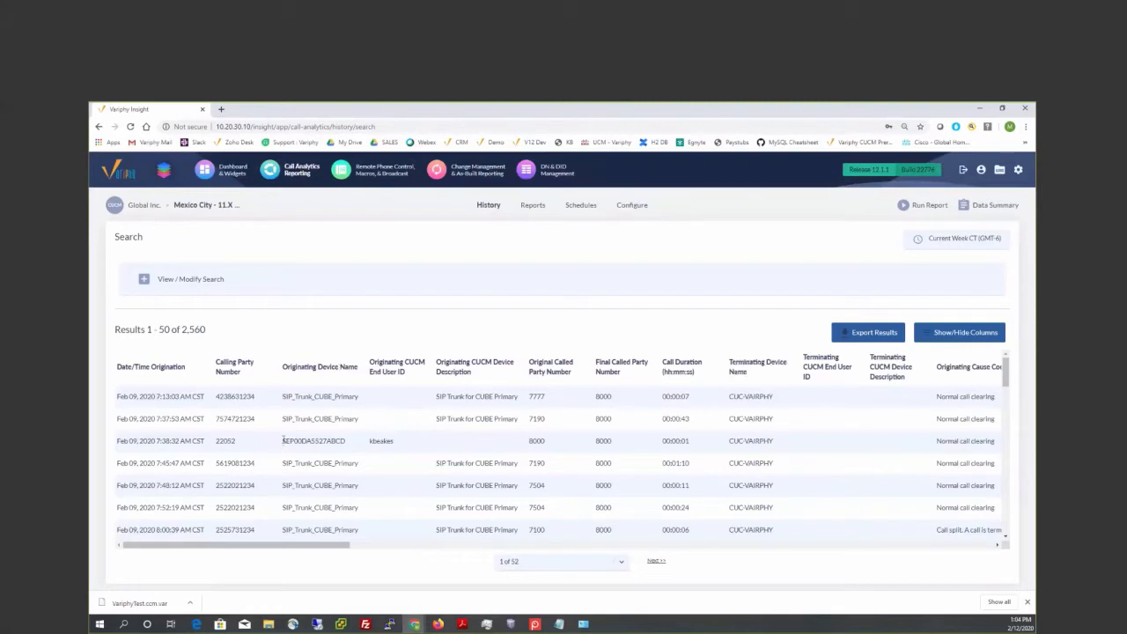
drag(282, 440, 346, 440)
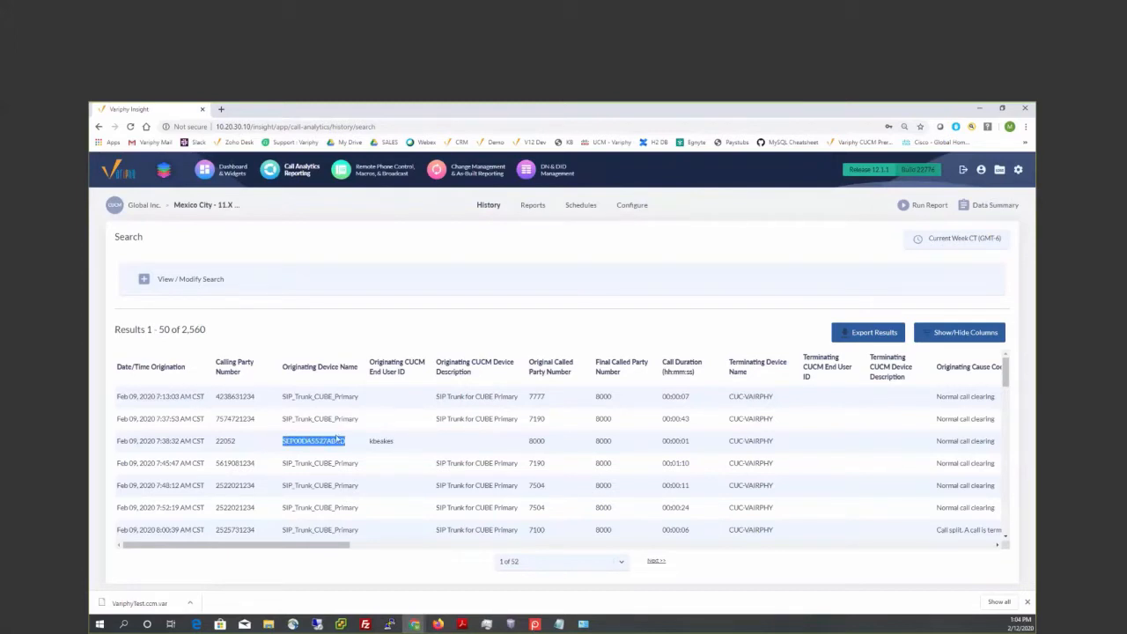
drag(281, 370, 350, 368)
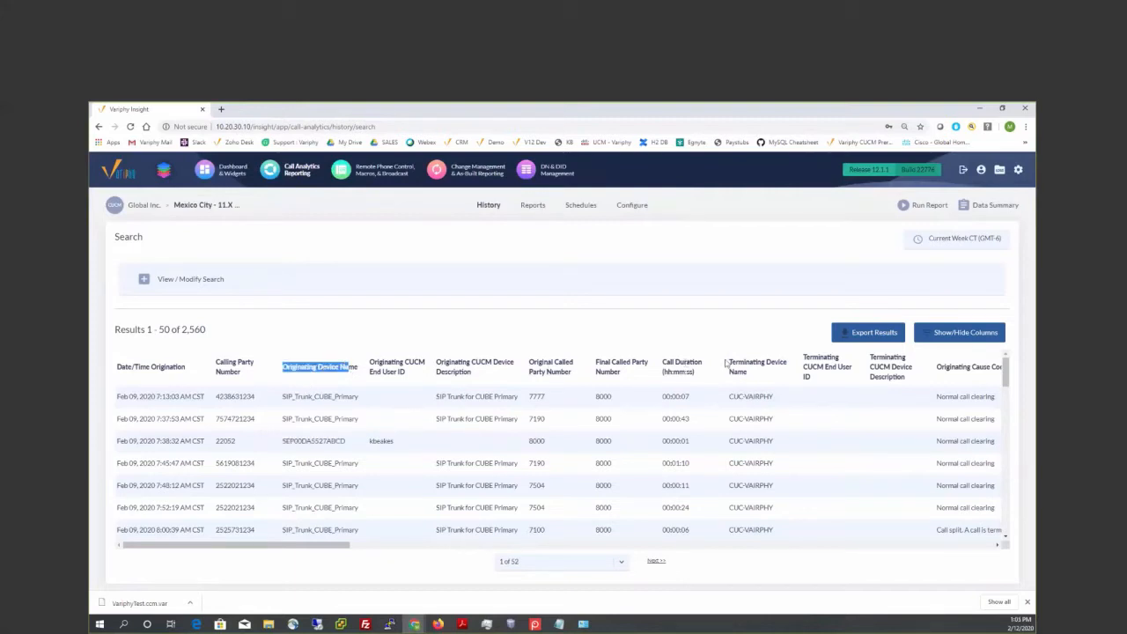
drag(729, 363, 749, 375)
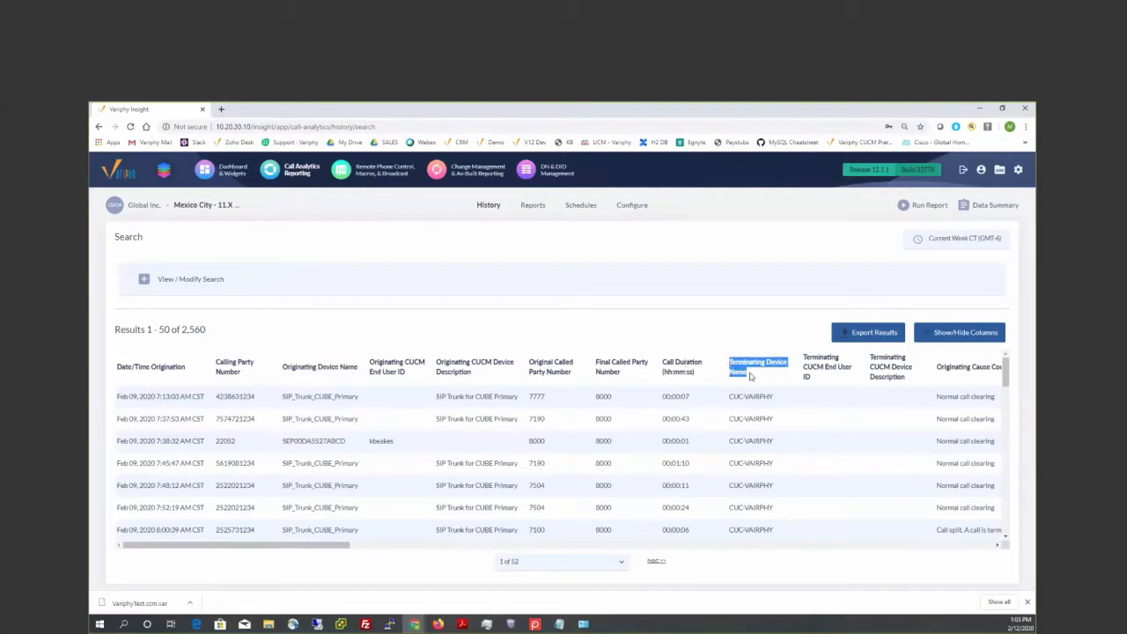
- Modify the search by replacing the Original Called Party Number criterion with Originating or Terminating Device Name
click(146, 282)
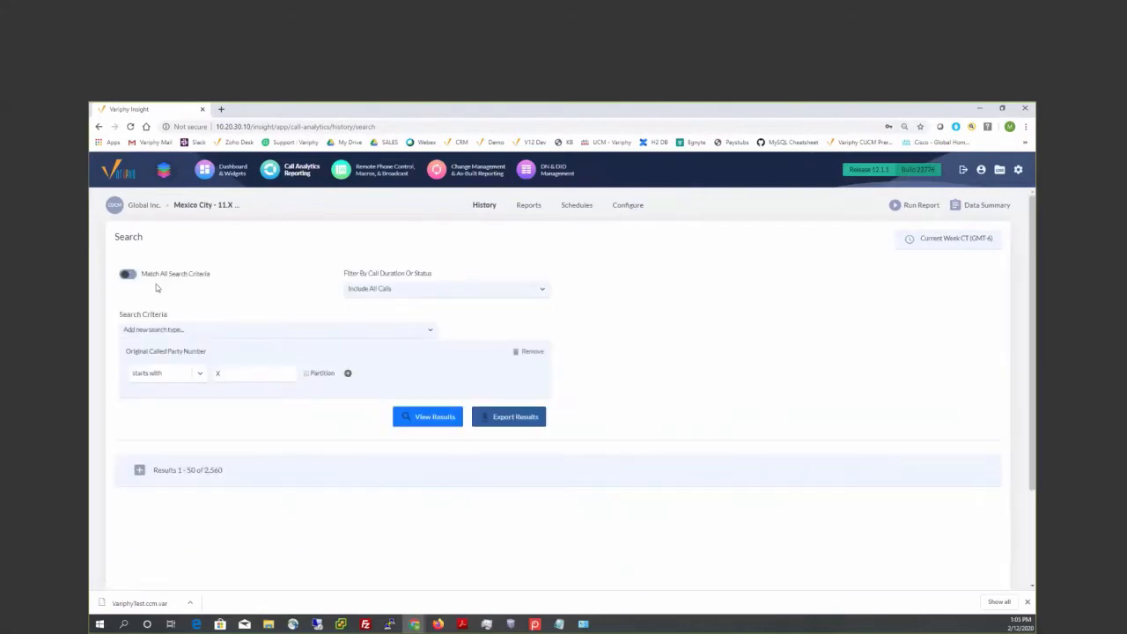
click(521, 353)
click(376, 330)
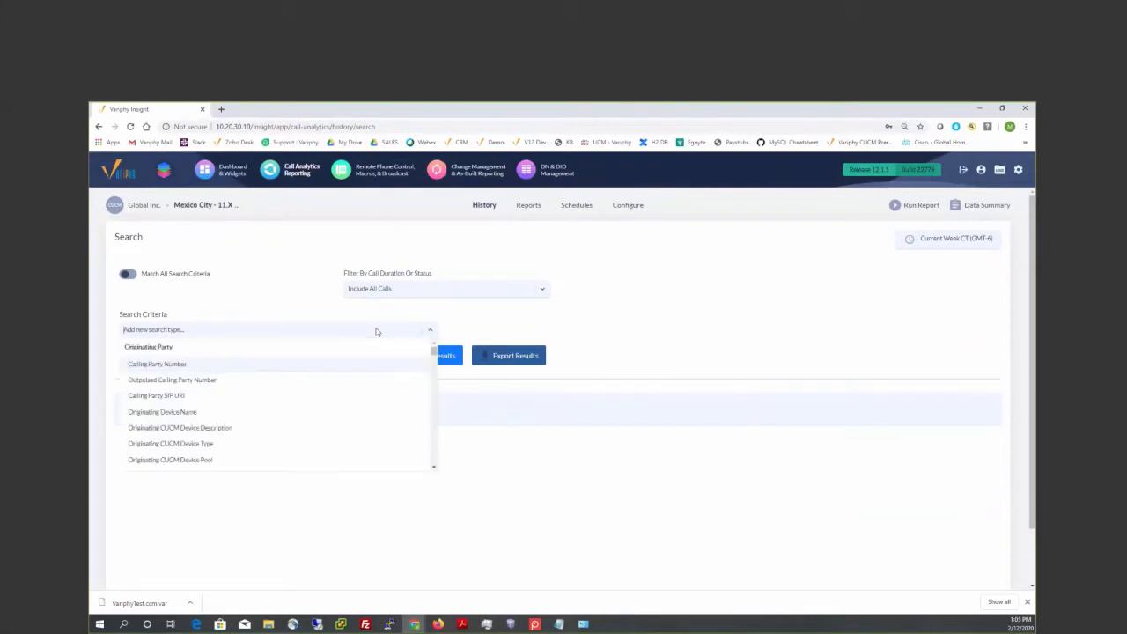
text(originat)
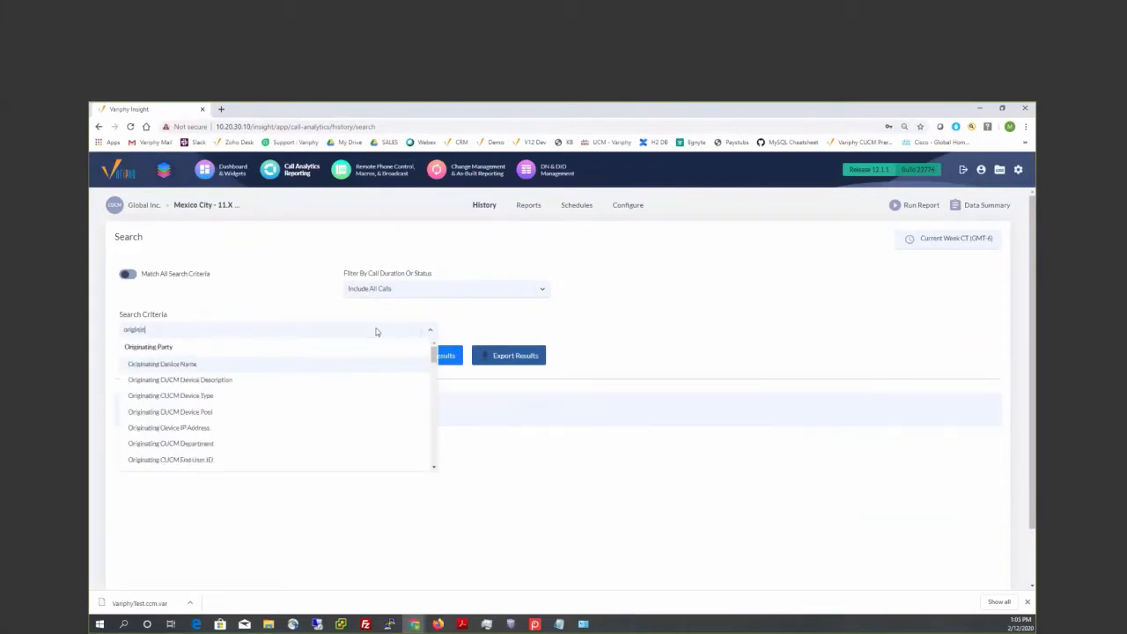
text(ing or)
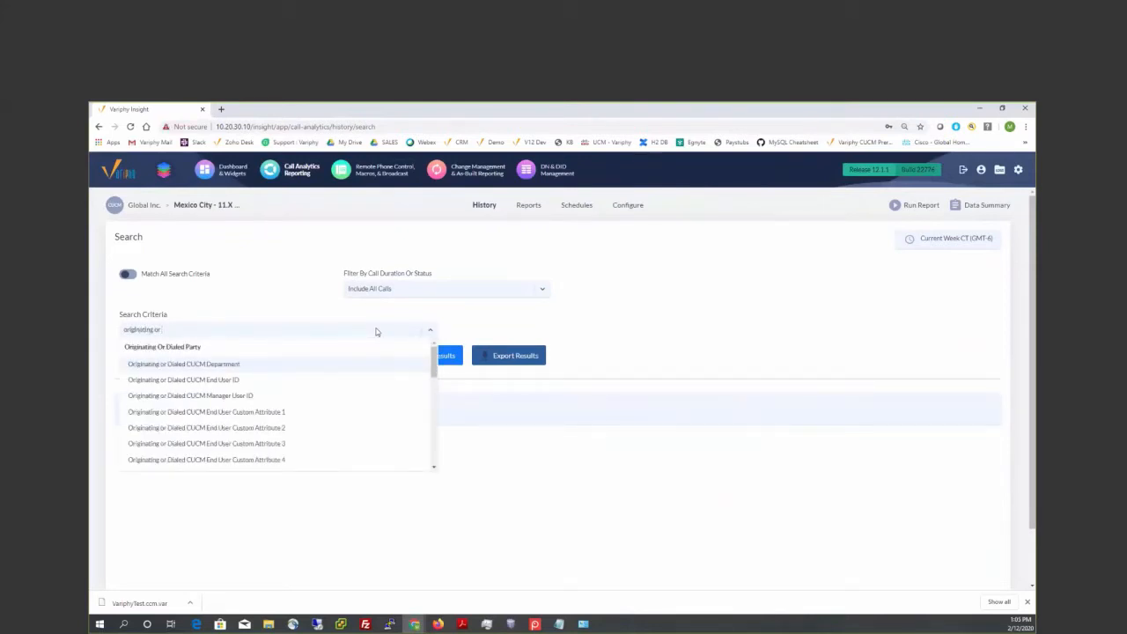
text( term)
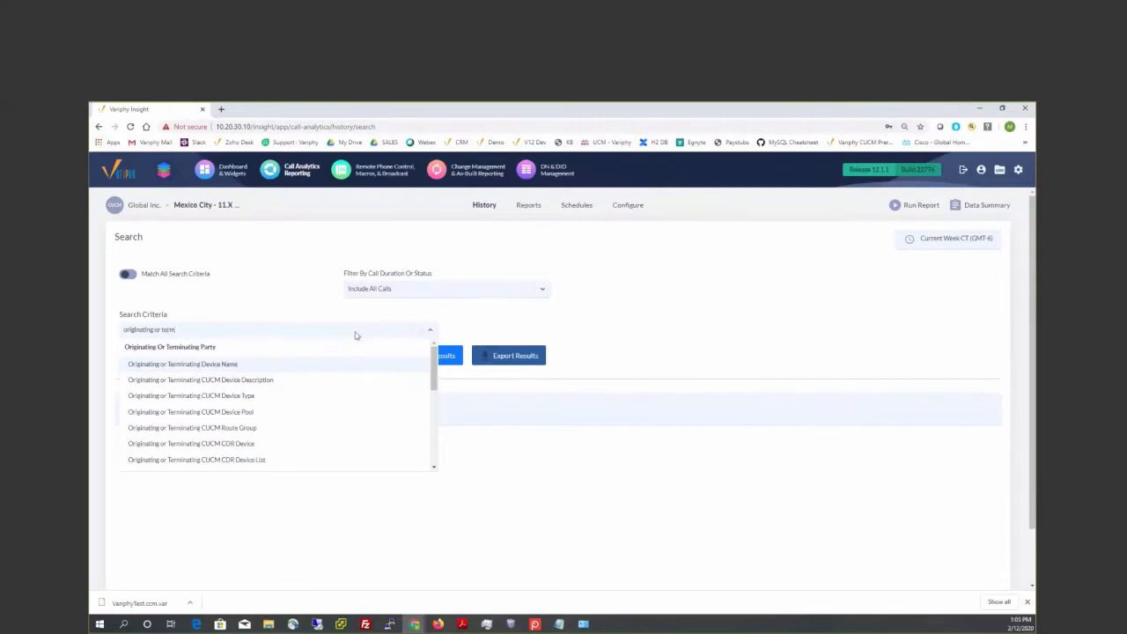
click(234, 364)
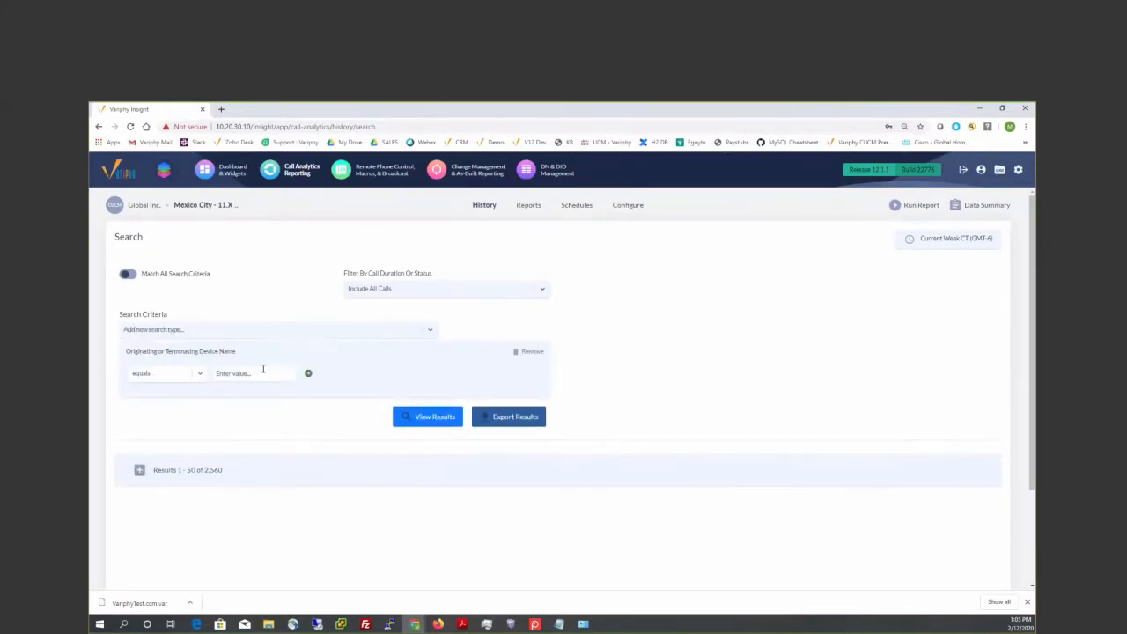
- Set the device name criterion to starts with SEP, view the results, and check the SEP prefixes of the originating devices
click(160, 372)
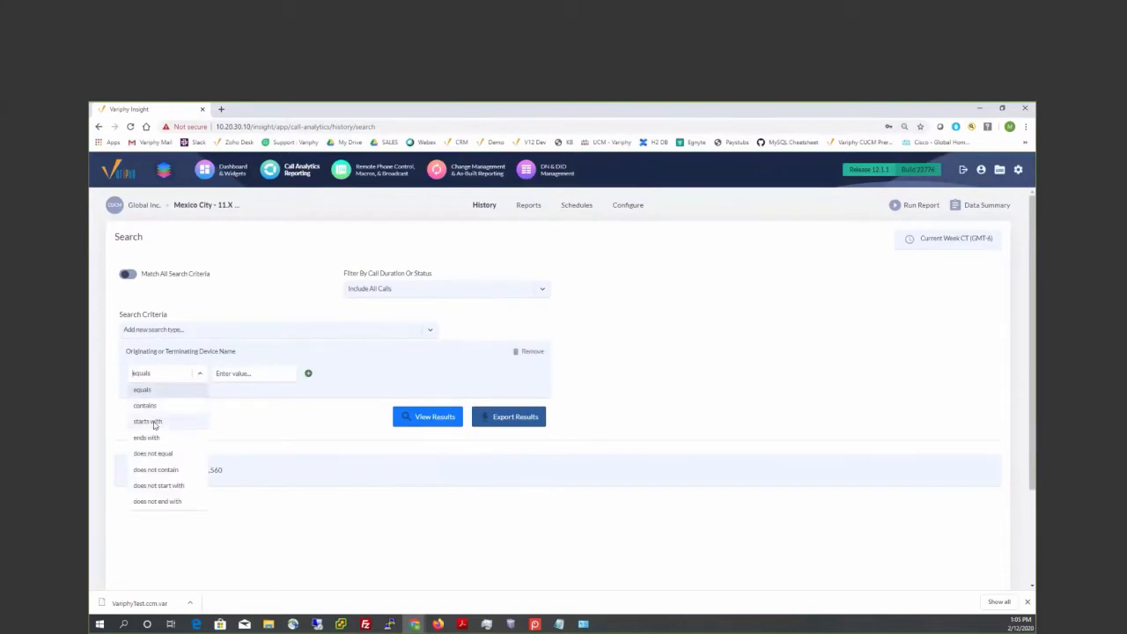
click(147, 421)
click(238, 373)
text(SEP)
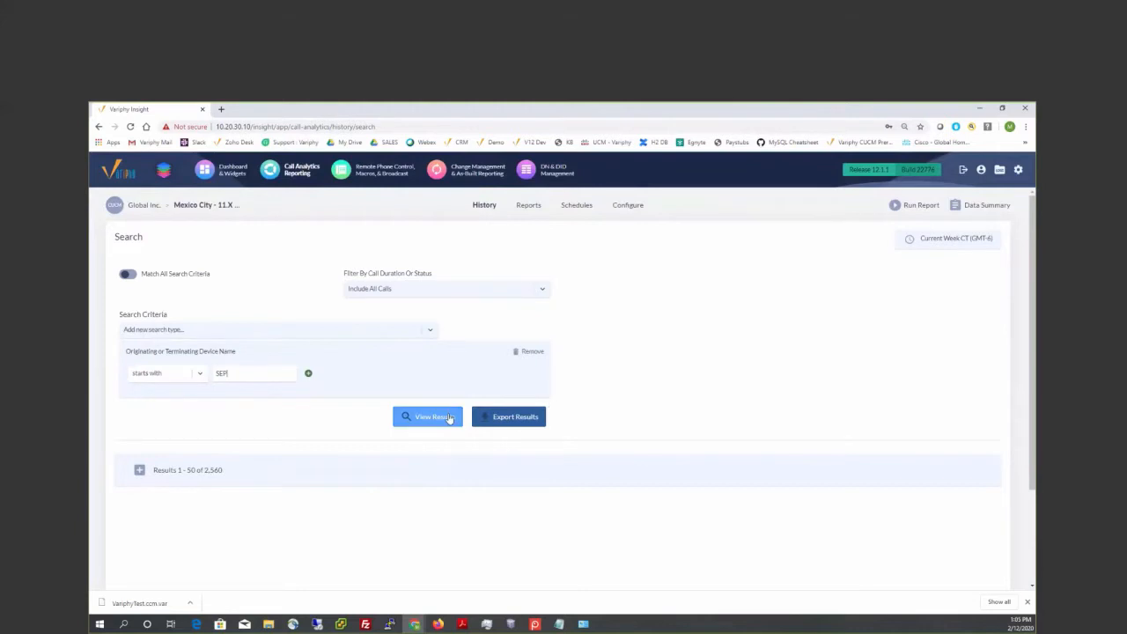
click(449, 418)
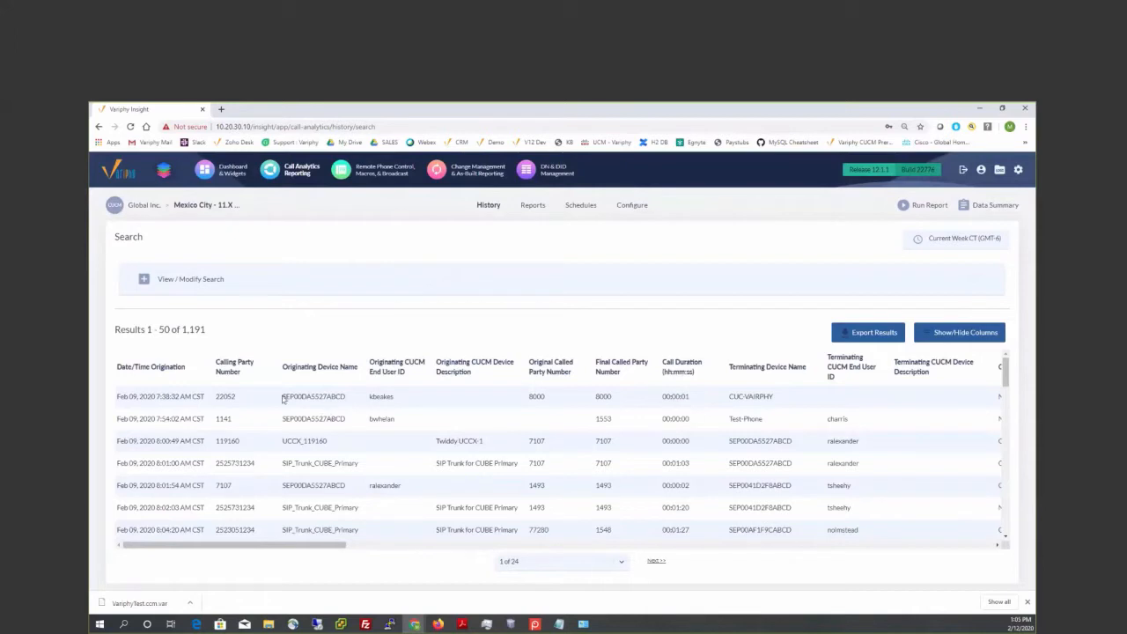
drag(283, 396, 296, 397)
drag(283, 419, 294, 419)
- Start a new call analytics report and enter a dormant phone test name for it
click(525, 207)
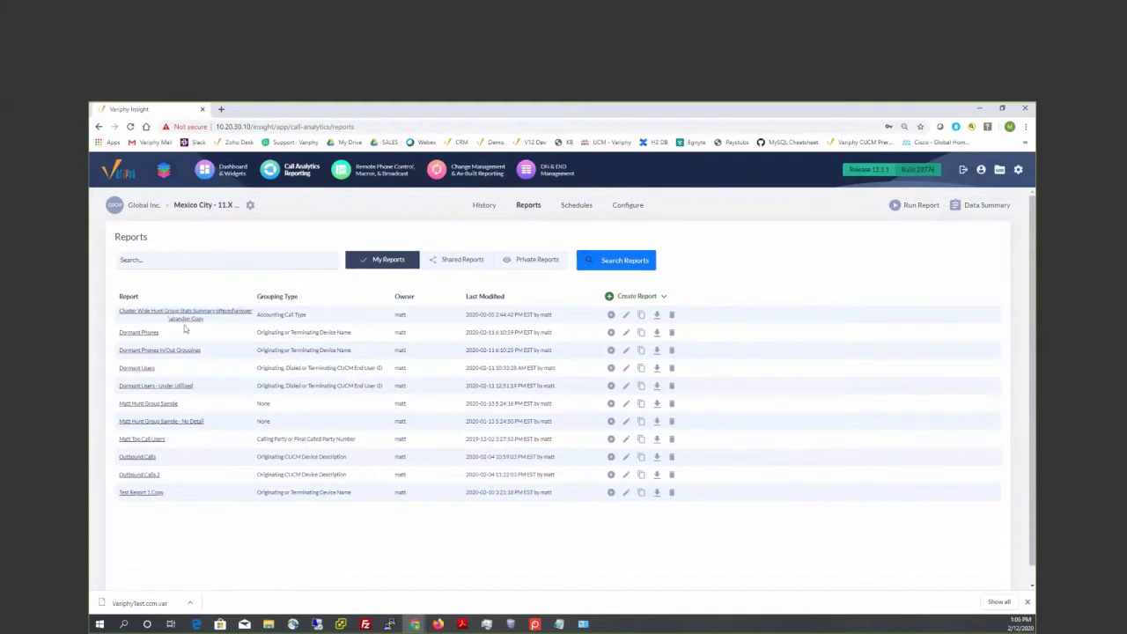
click(608, 300)
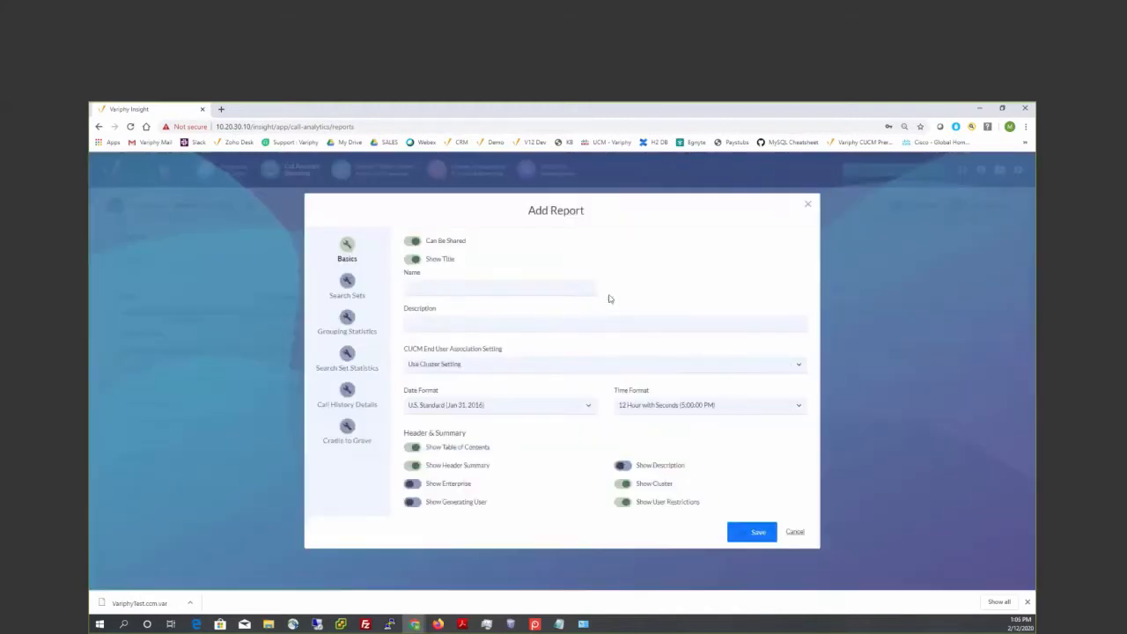
click(488, 289)
text(Darmant Phone)
text( Test 1)
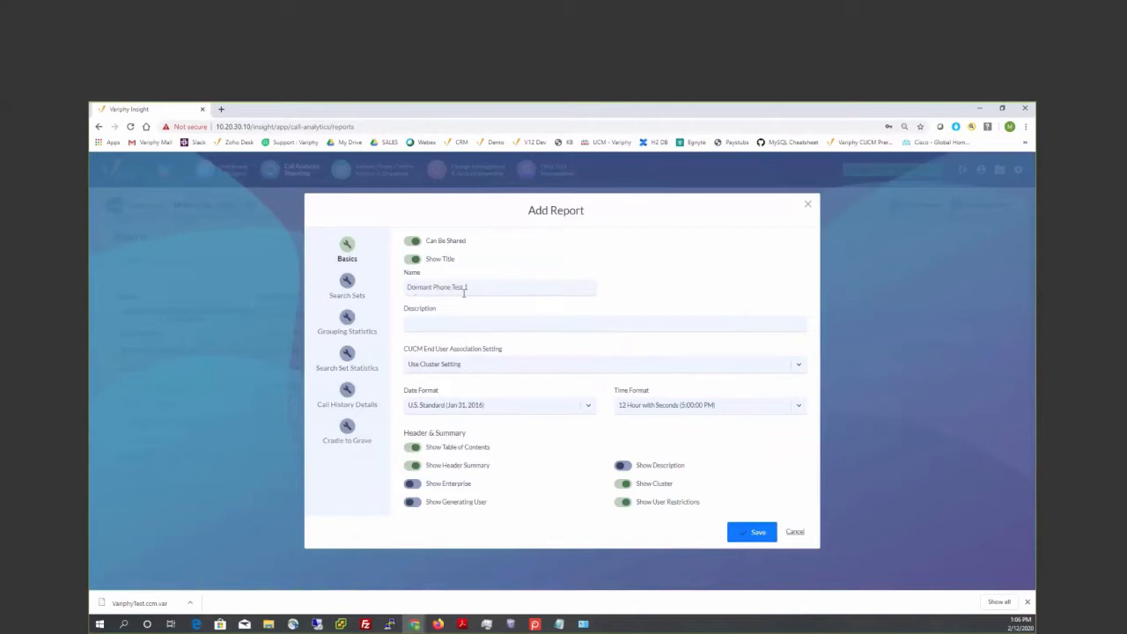
- Create a search set in the new report and name it Dormant Phones Test 1
click(349, 280)
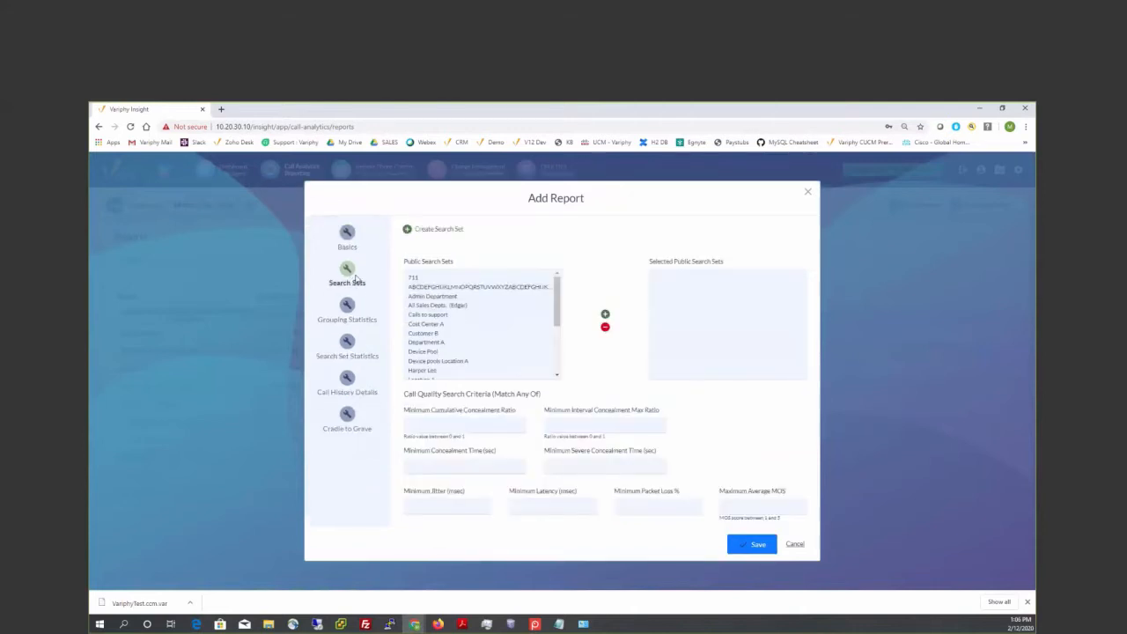
click(405, 232)
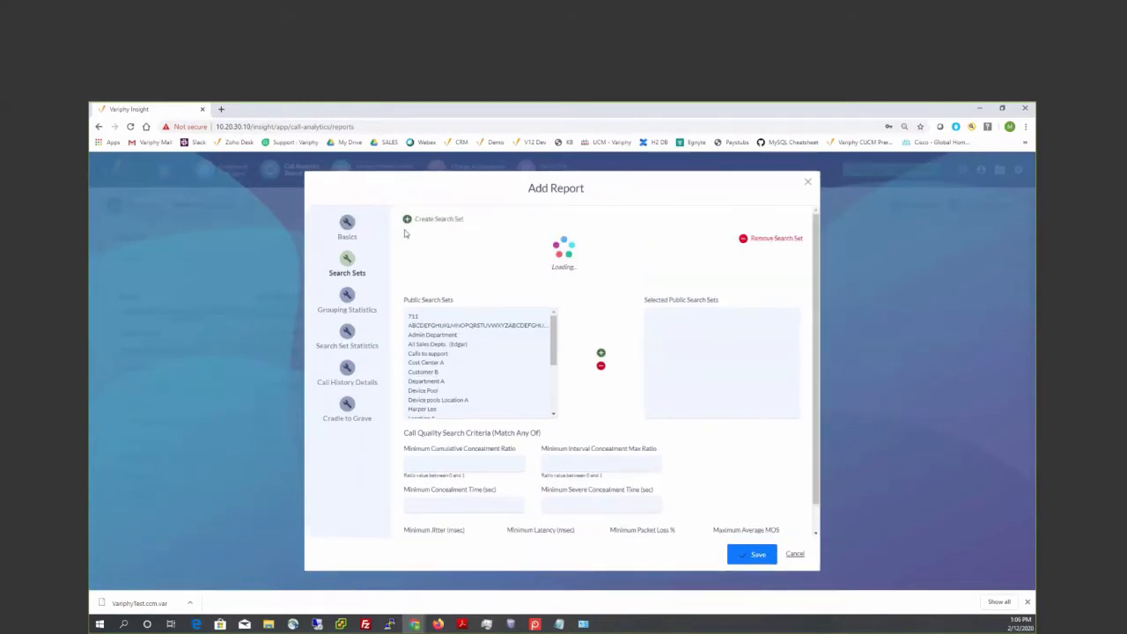
click(429, 261)
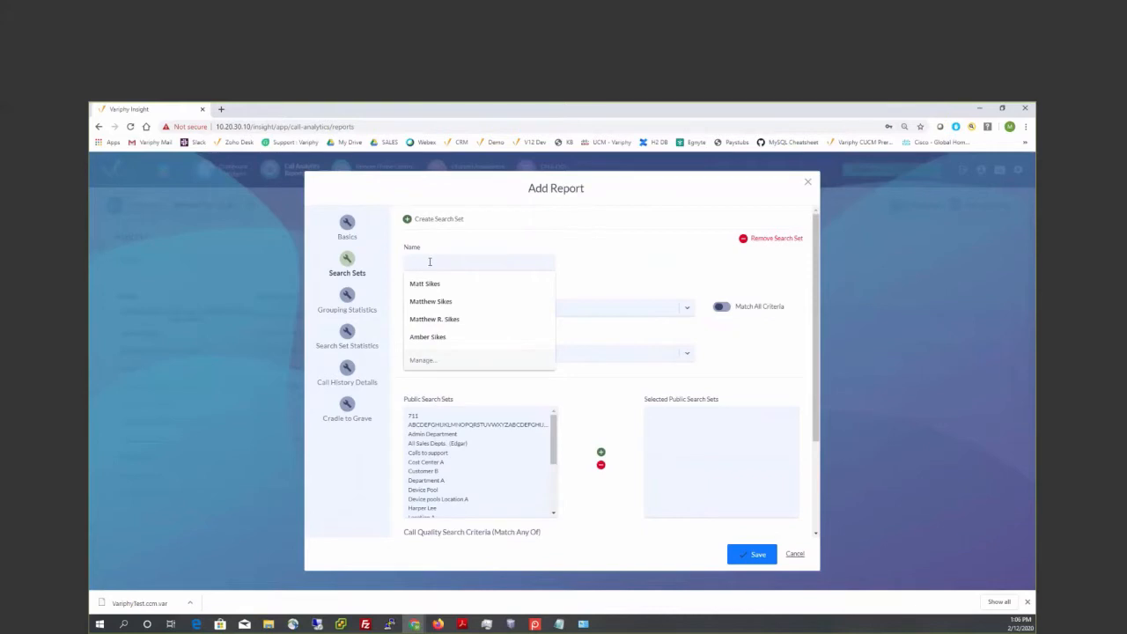
click(571, 279)
click(495, 264)
text(Dormant P)
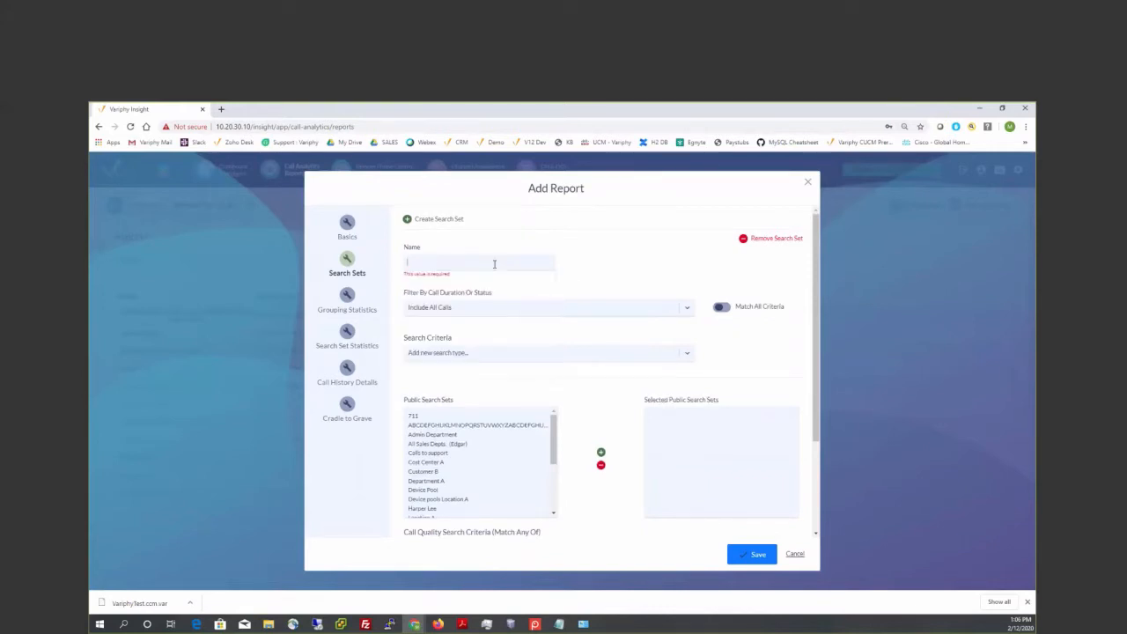
text(hones )
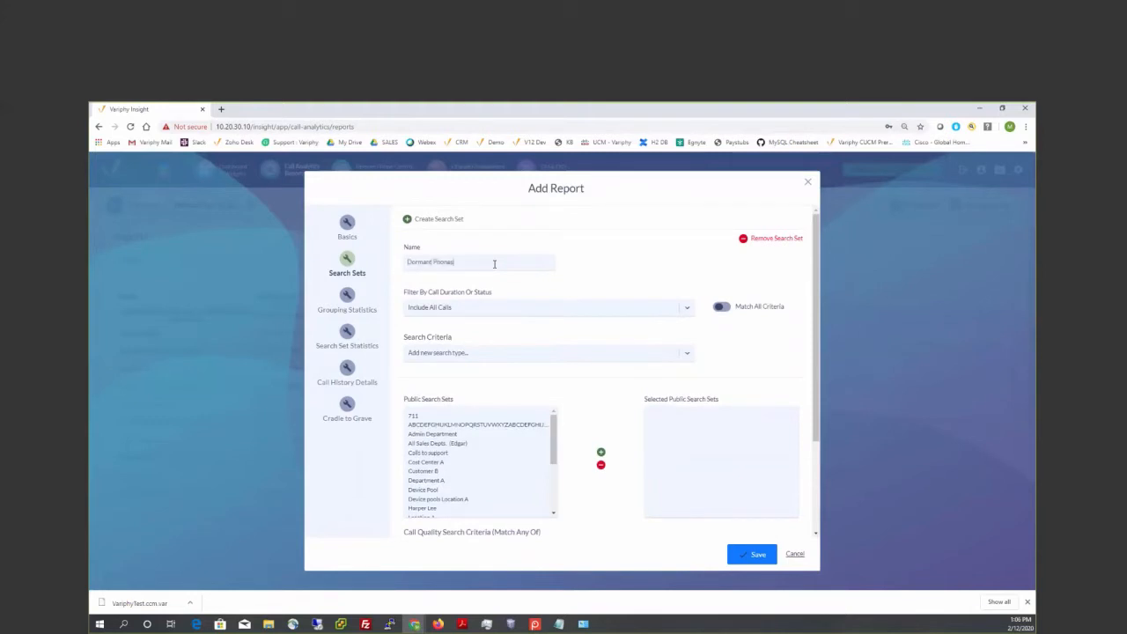
text(Test 1)
- Add an Originating or Terminating Device Name criterion to the Dormant Phones Test 1 search set
click(472, 353)
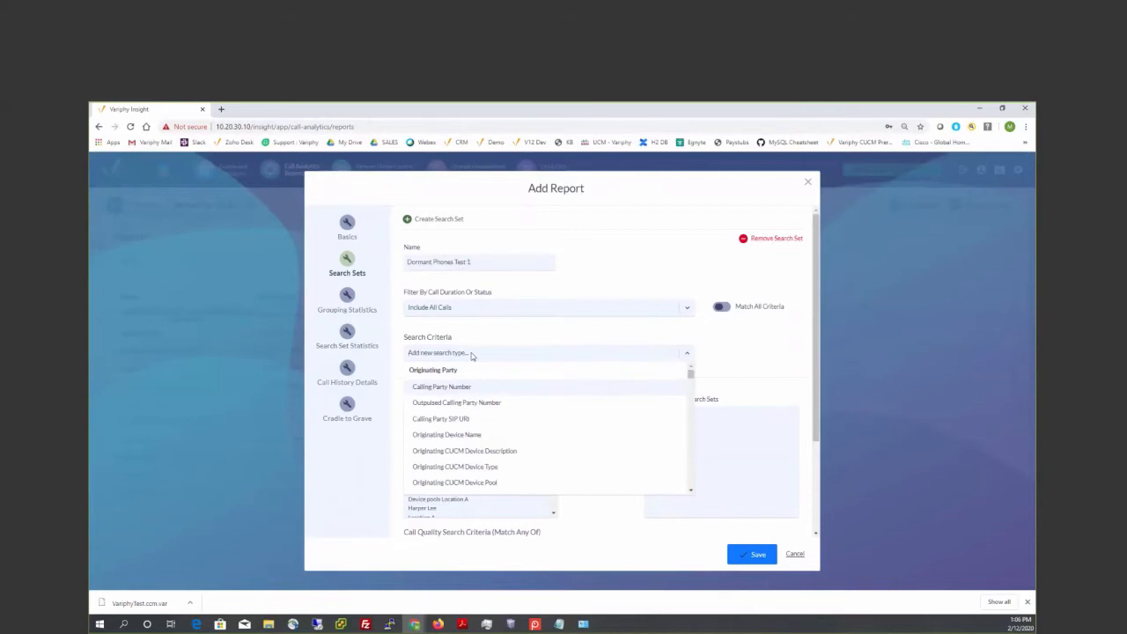
text(orig)
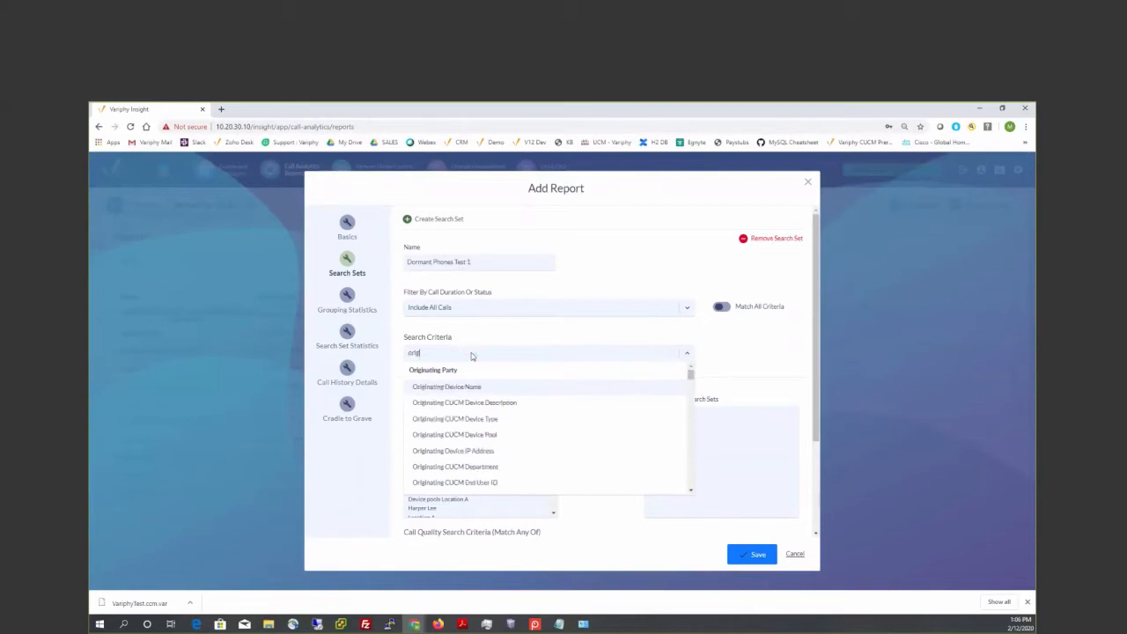
text(inating or)
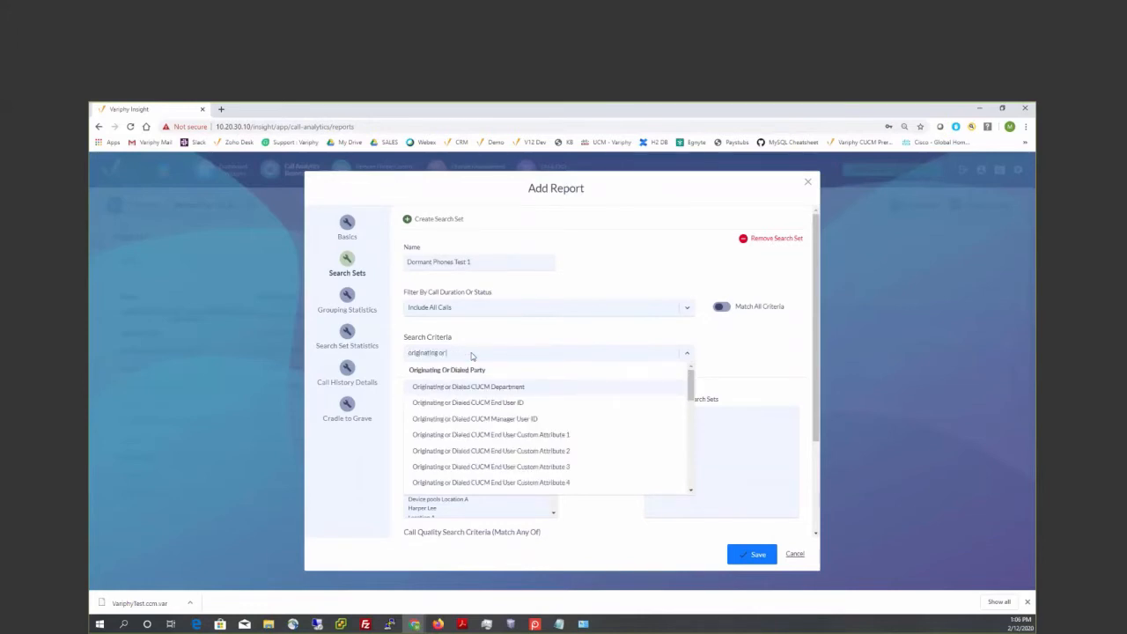
text( term)
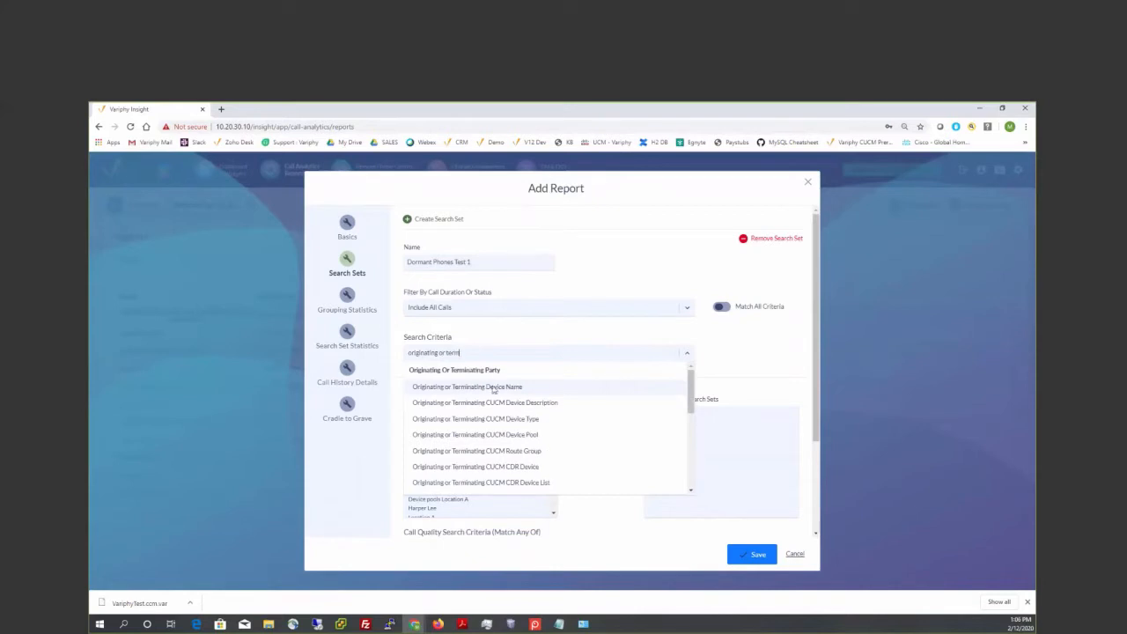
click(493, 389)
click(718, 353)
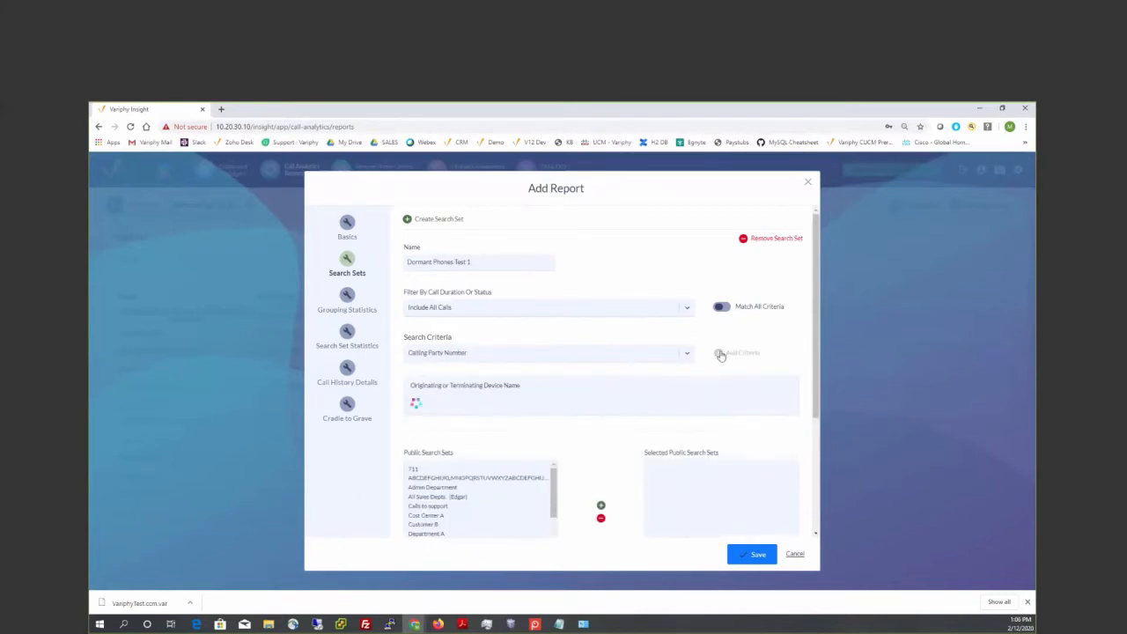
- Set the search set's device name criterion to starts with SEP
click(465, 410)
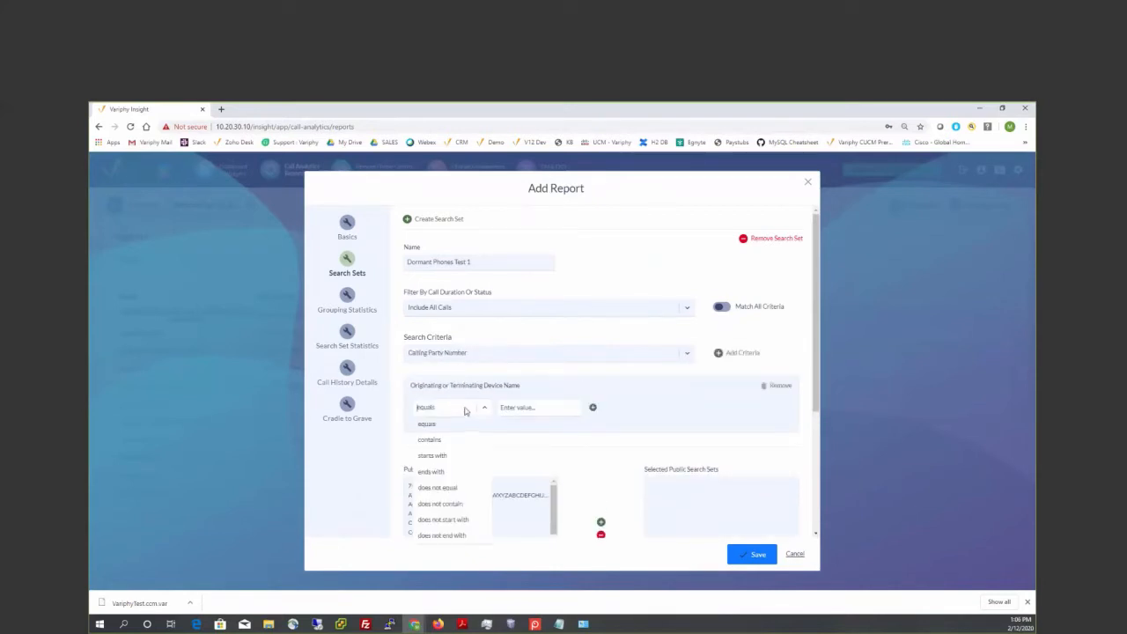
click(442, 455)
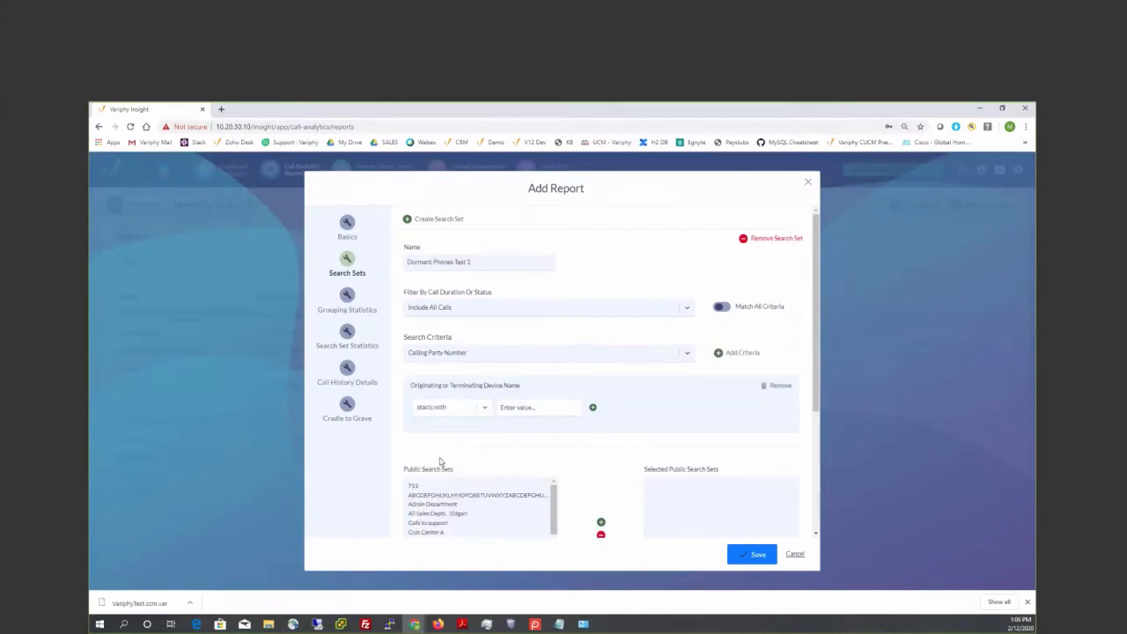
click(516, 406)
text(SEP)
- Enable data grouping for the report and set its primary grouping type to Originating or Terminating Device Name
click(353, 298)
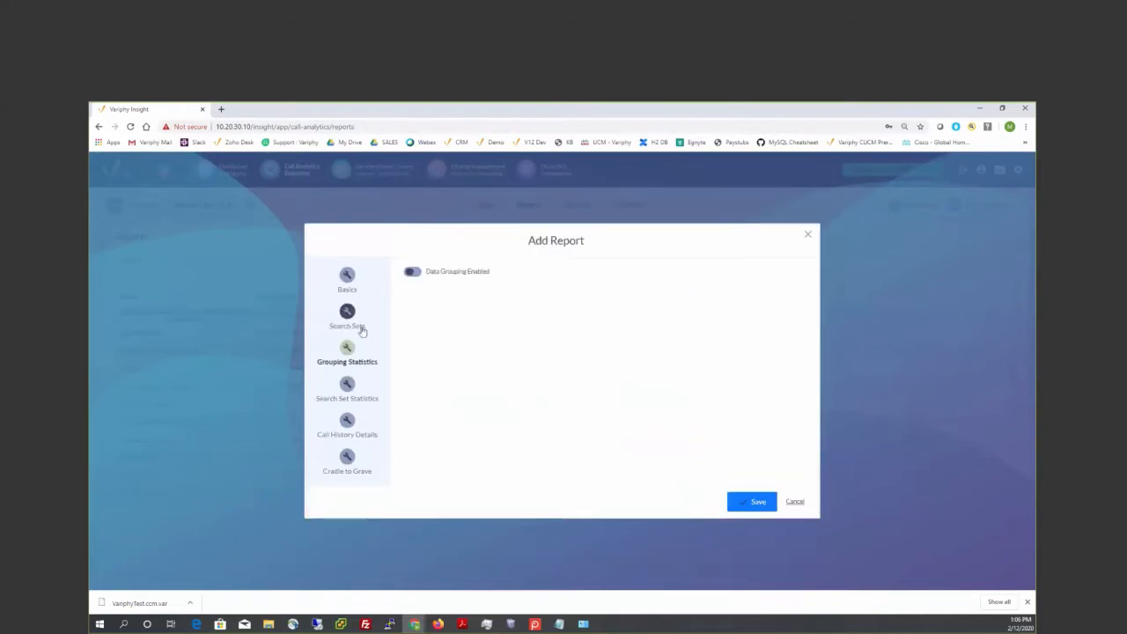
click(417, 274)
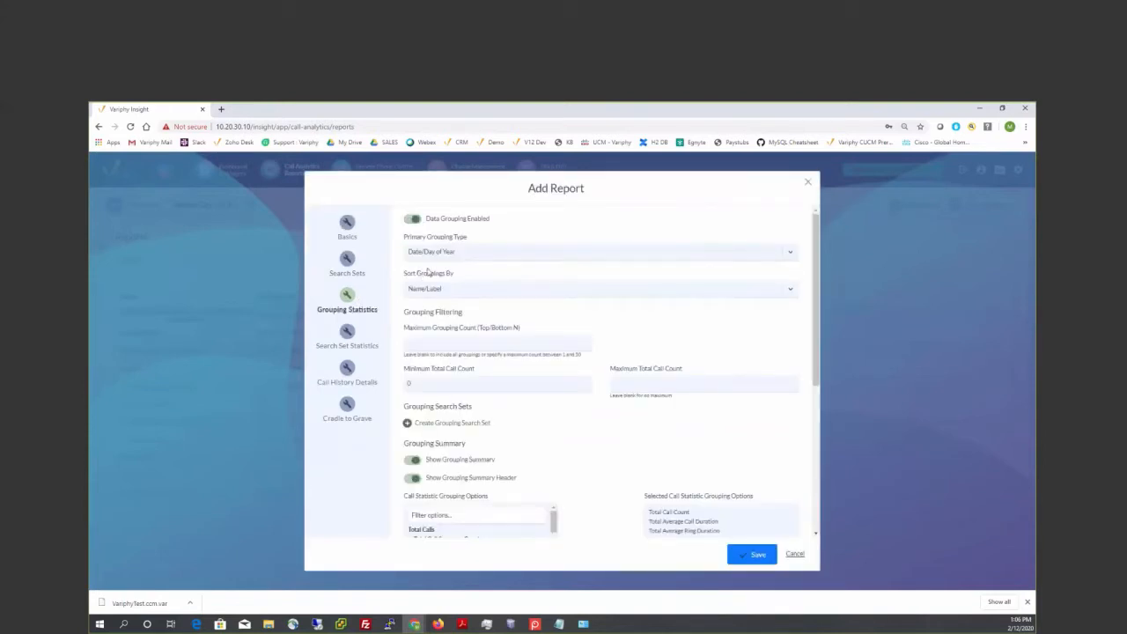
click(481, 254)
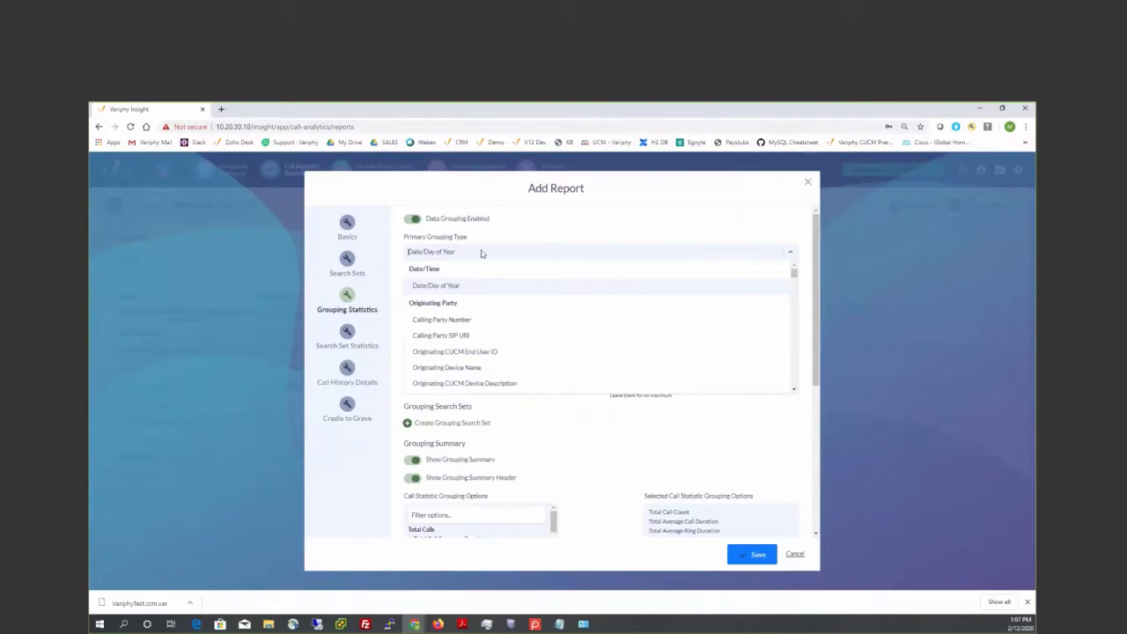
text(orig)
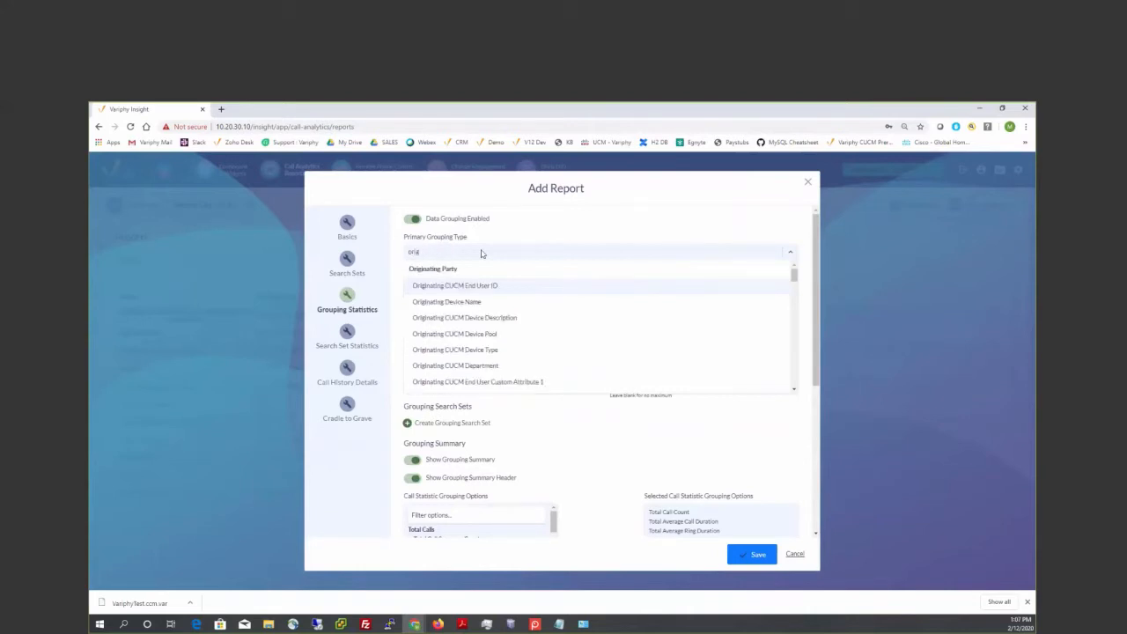
text(inating or term)
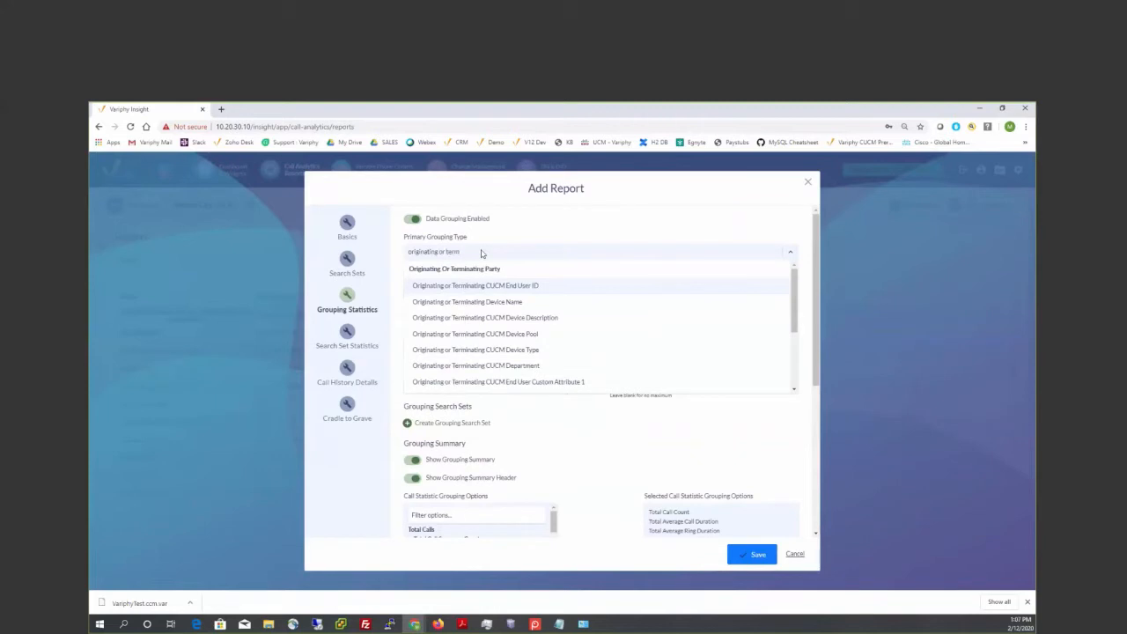
click(486, 302)
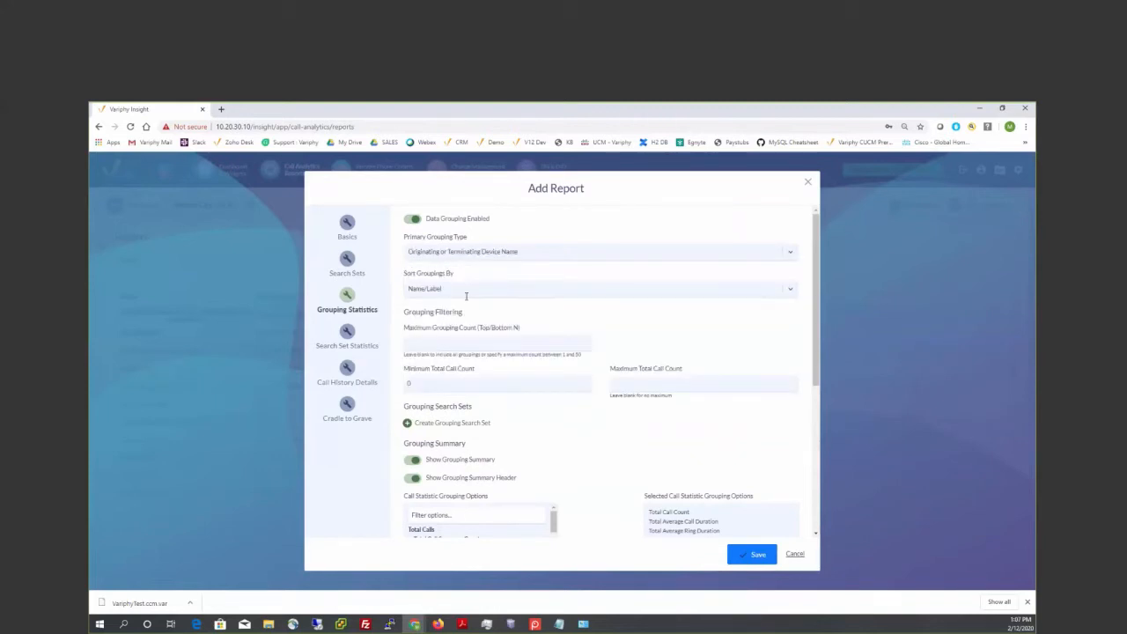
- Limit the grouping filter to a maximum total call count of 0
drag(404, 312, 463, 311)
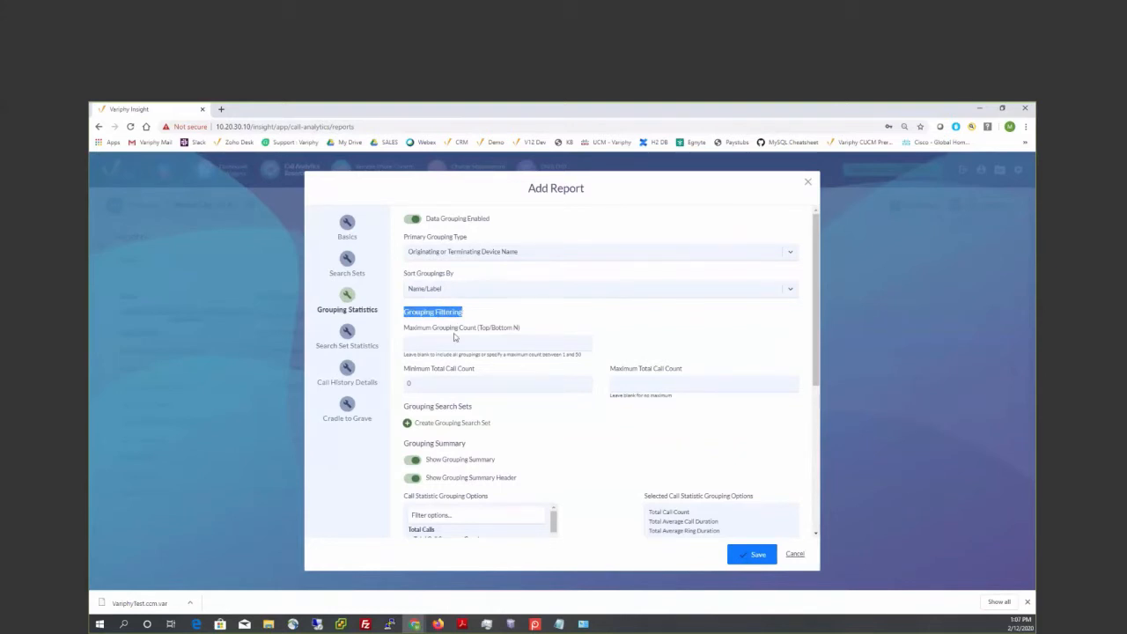
click(439, 382)
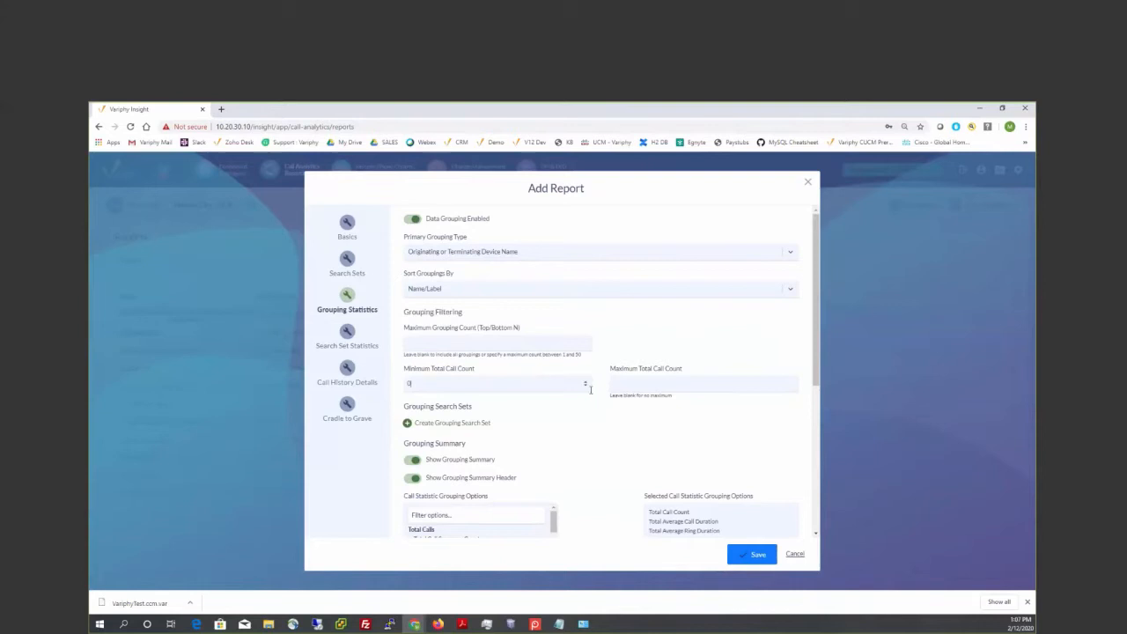
click(649, 384)
- Create a grouping search set and name it Dormant Phones
click(429, 426)
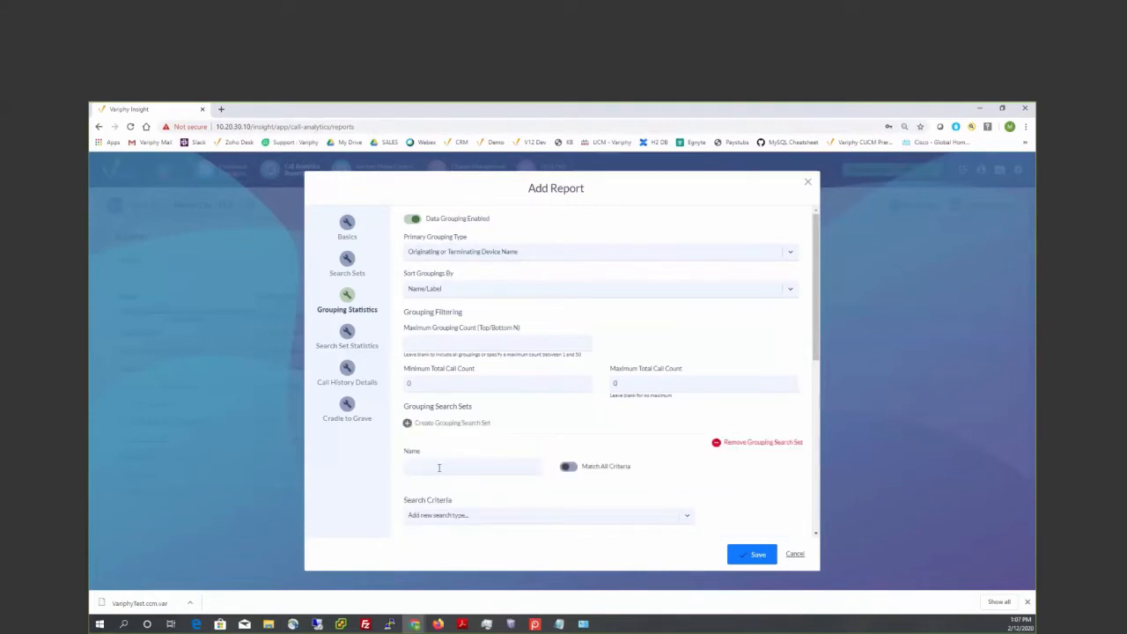
click(439, 467)
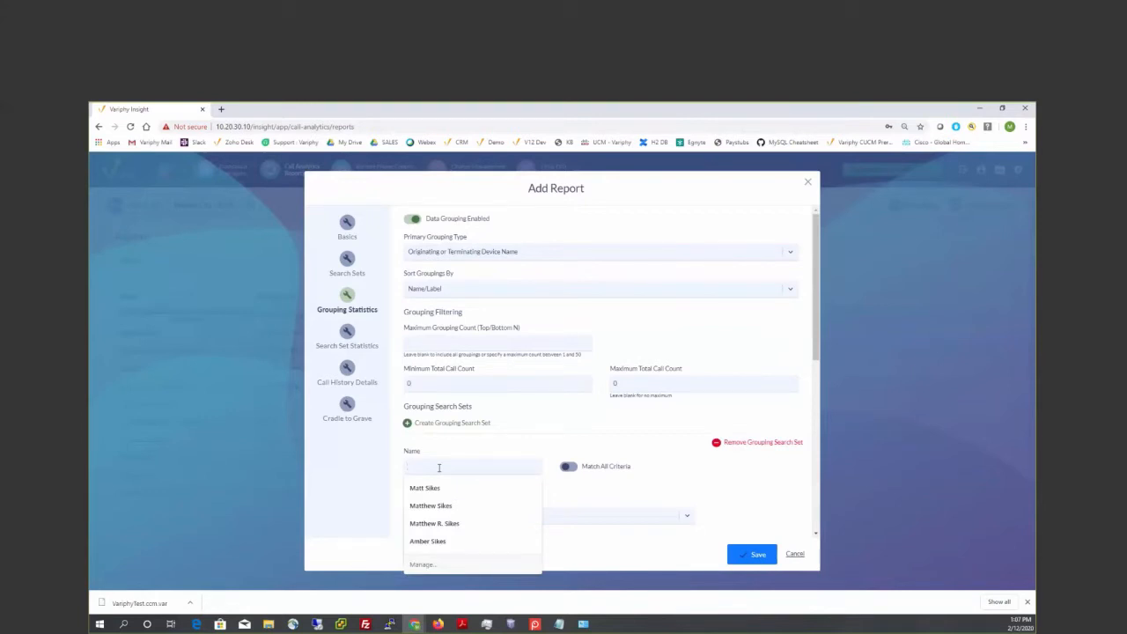
text(Se)
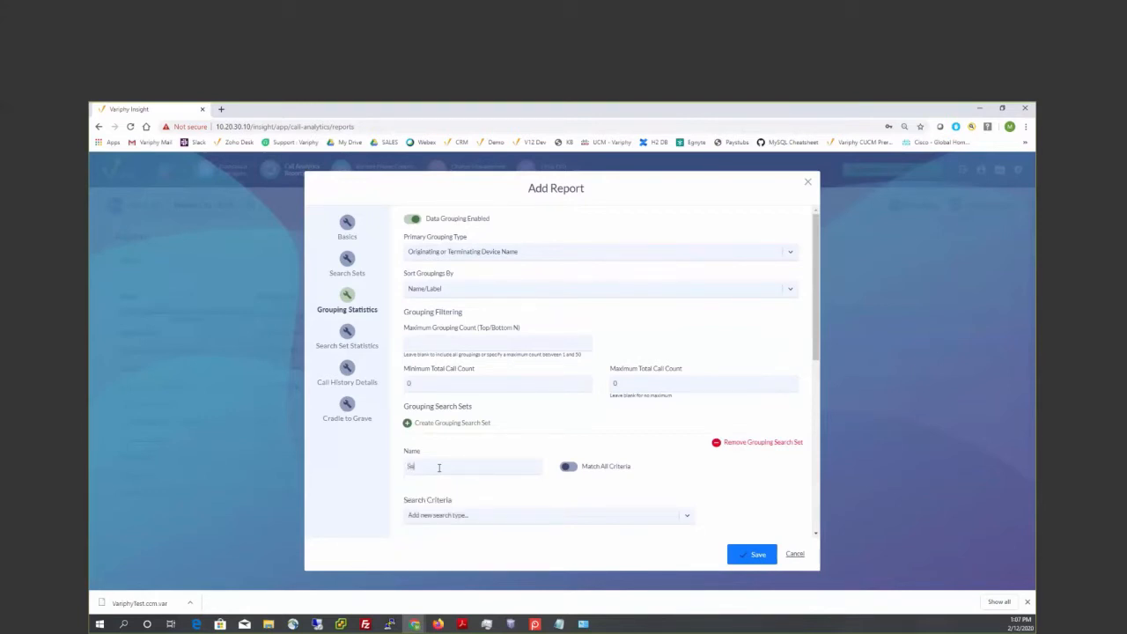
key(BackSpace)
key(BackSpace)
text(Dormant D)
text(Hones)
click(461, 515)
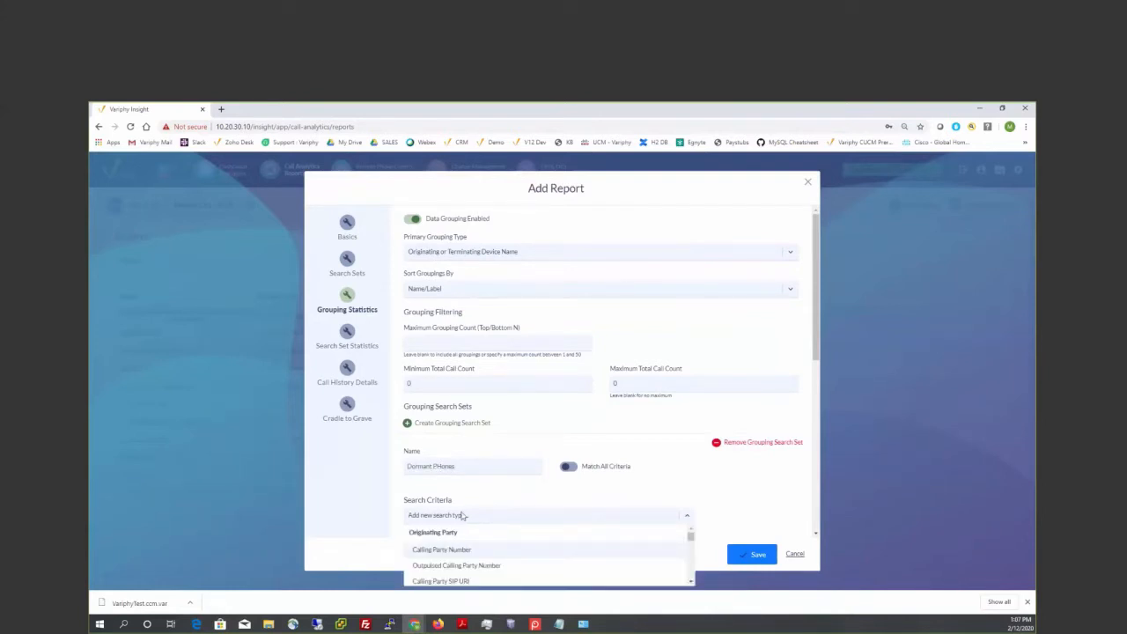
click(443, 466)
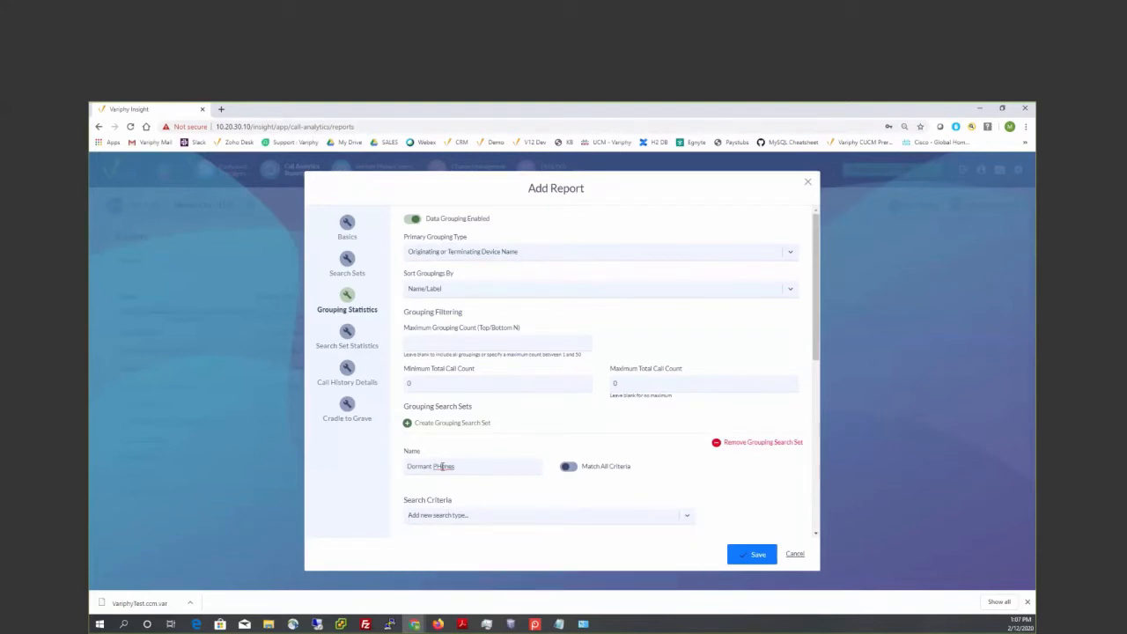
key(BackSpace)
text(h)
- Add an Originating or Terminating Device Name criterion to the Dormant Phones grouping search set
click(480, 515)
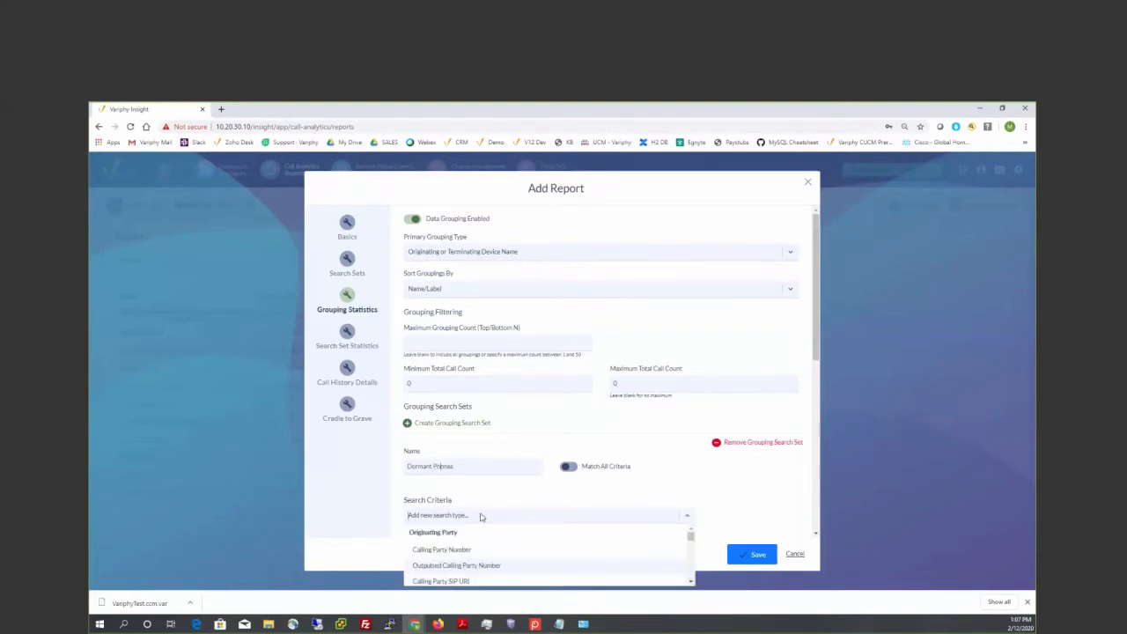
text(driginat)
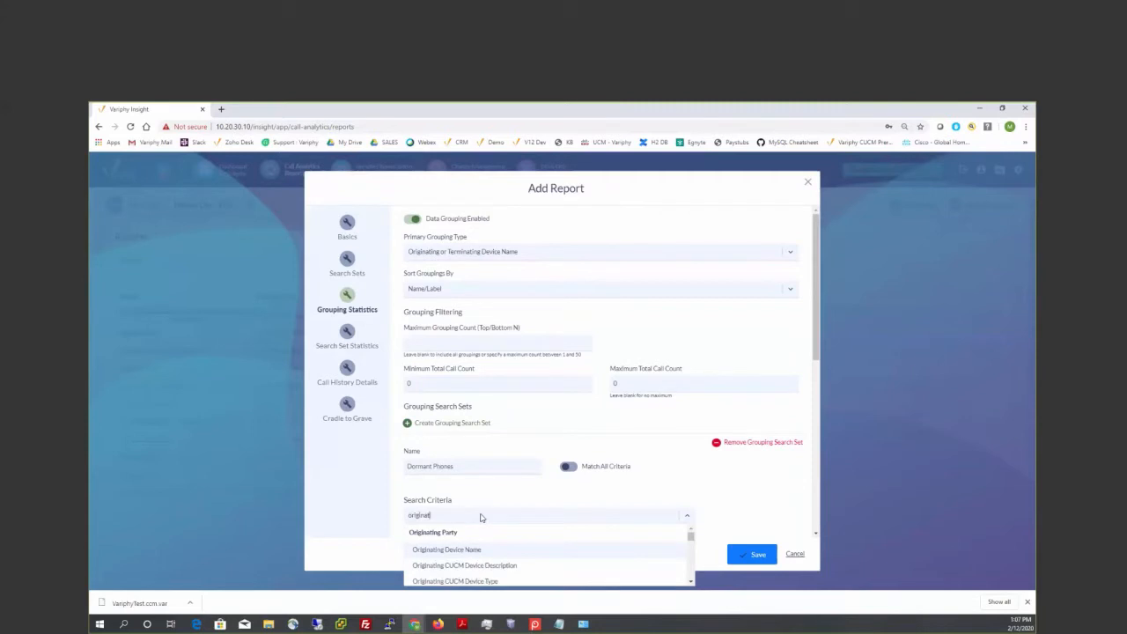
text(ing or term)
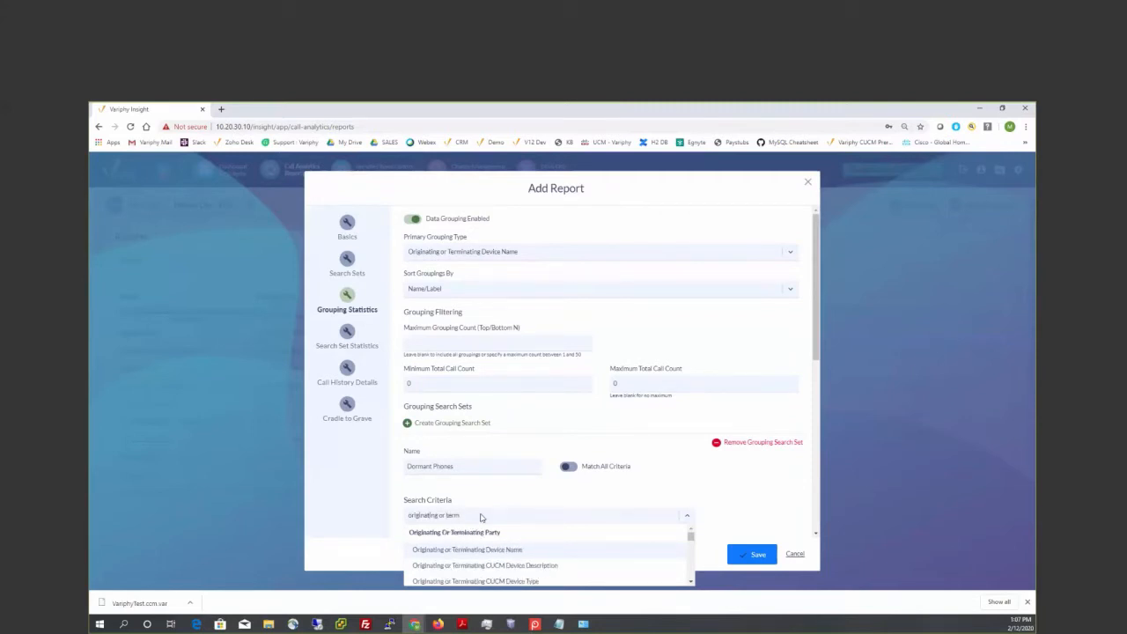
click(499, 548)
click(719, 518)
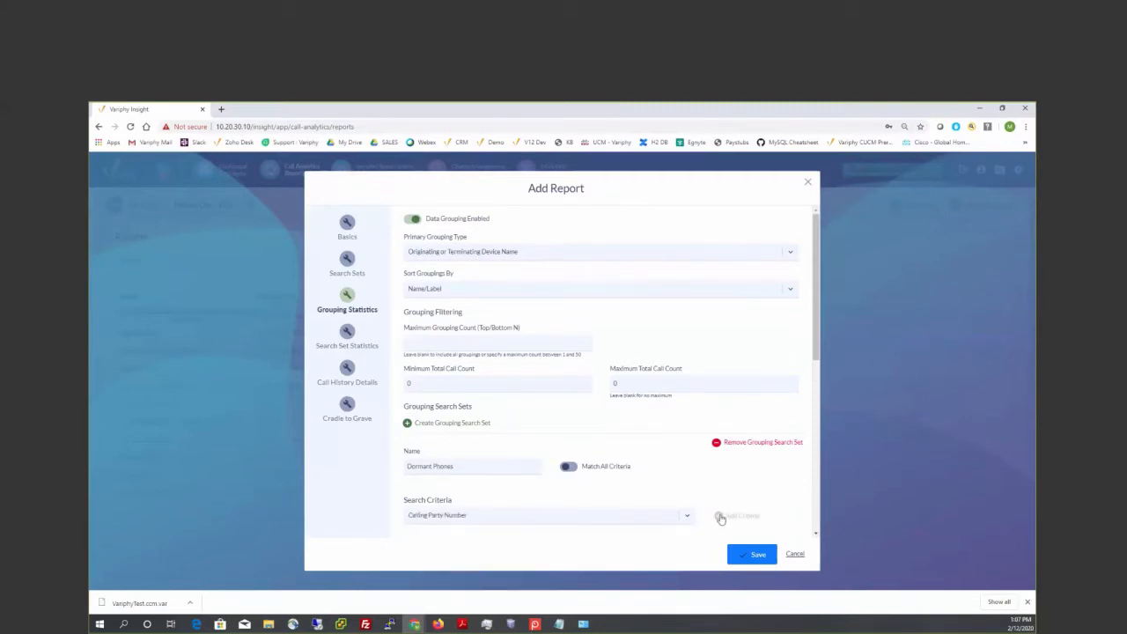
- Set the grouping search set's device name criterion to starts with SEP
scroll(672, 491, down, 1)
click(469, 475)
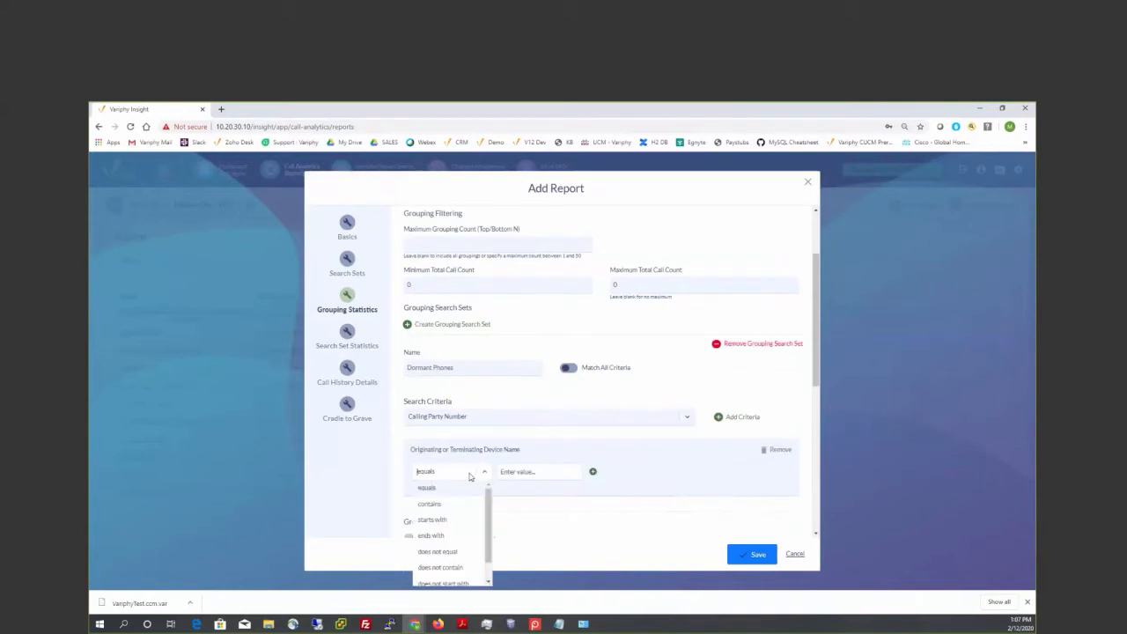
click(435, 519)
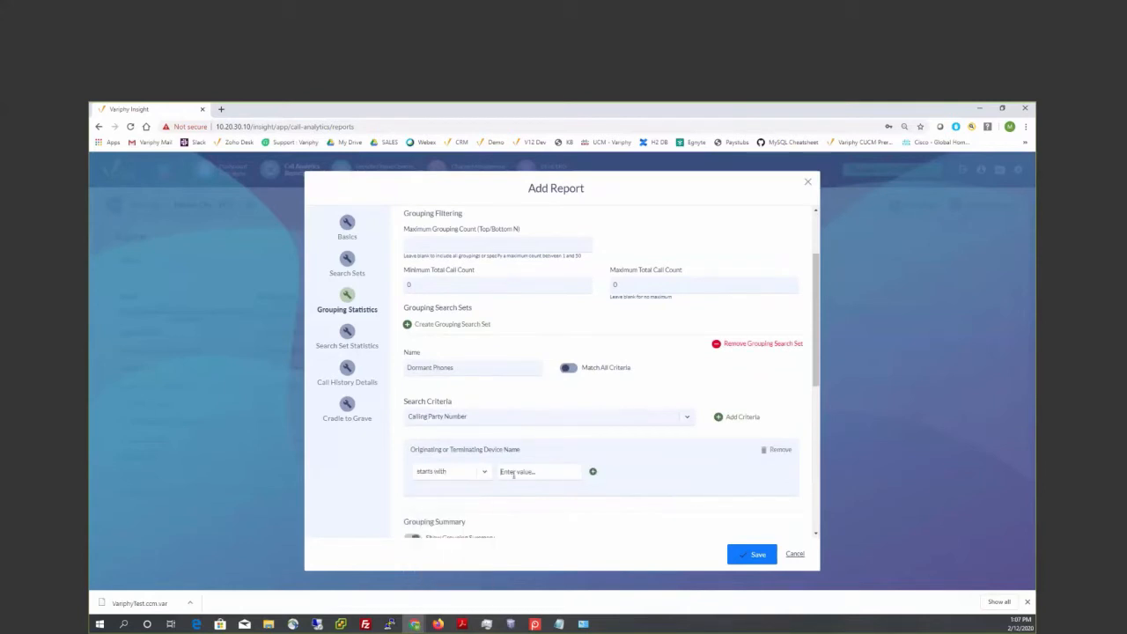
click(514, 473)
text(SEP)
- Review the grouping filters, the grouping summary options and the device name criterion in the report's search set
click(488, 327)
scroll(486, 332, up, 3)
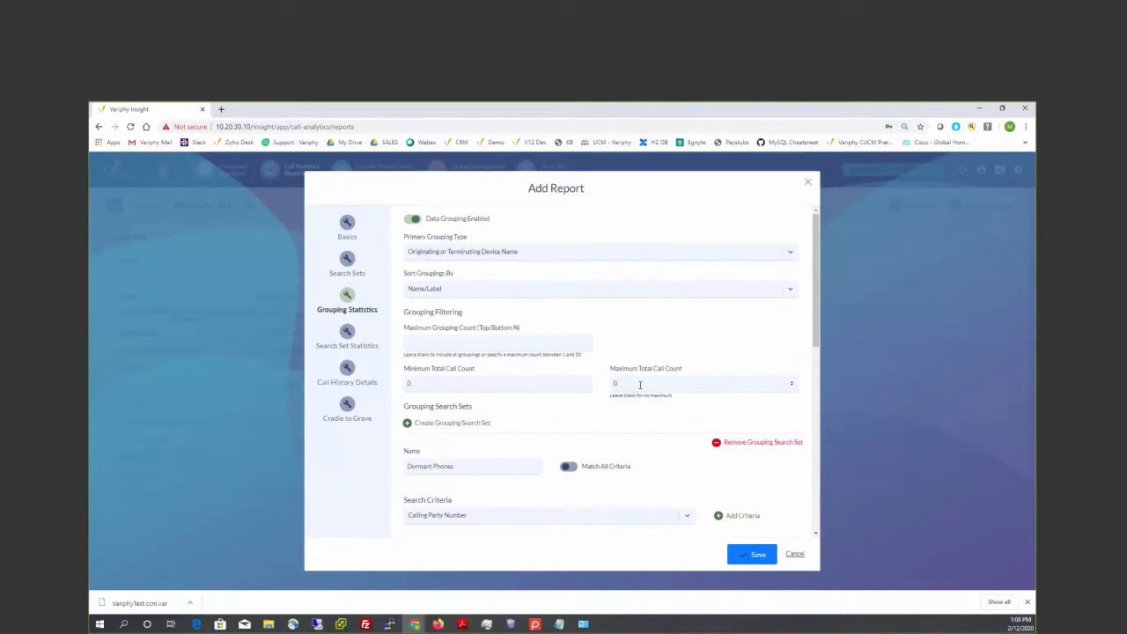
scroll(640, 385, down, 3)
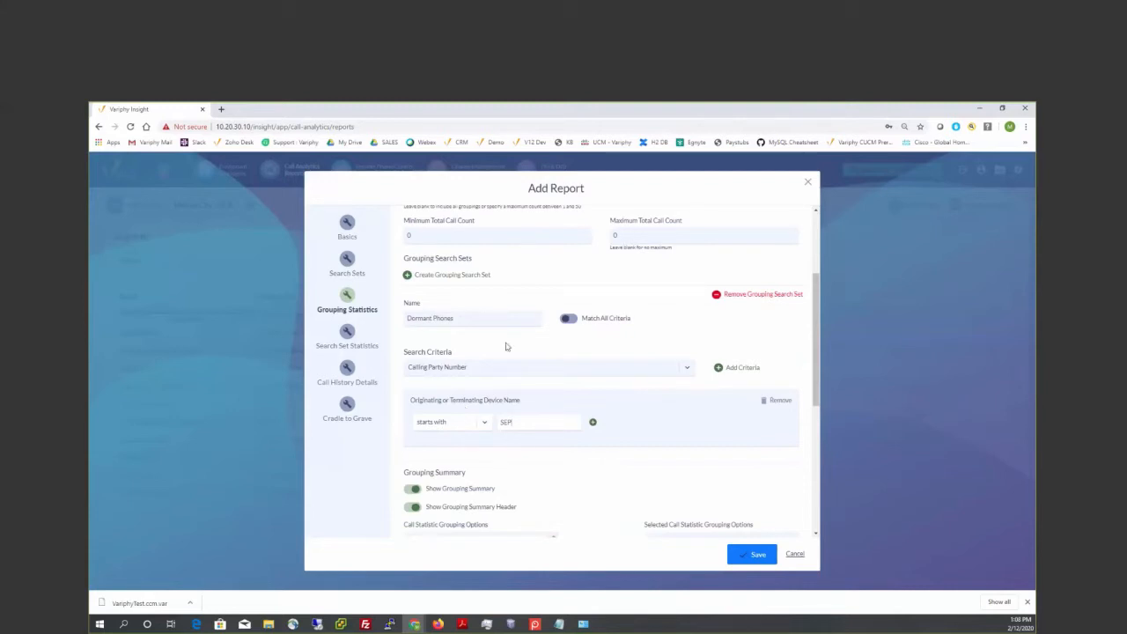
scroll(475, 345, down, 3)
click(476, 343)
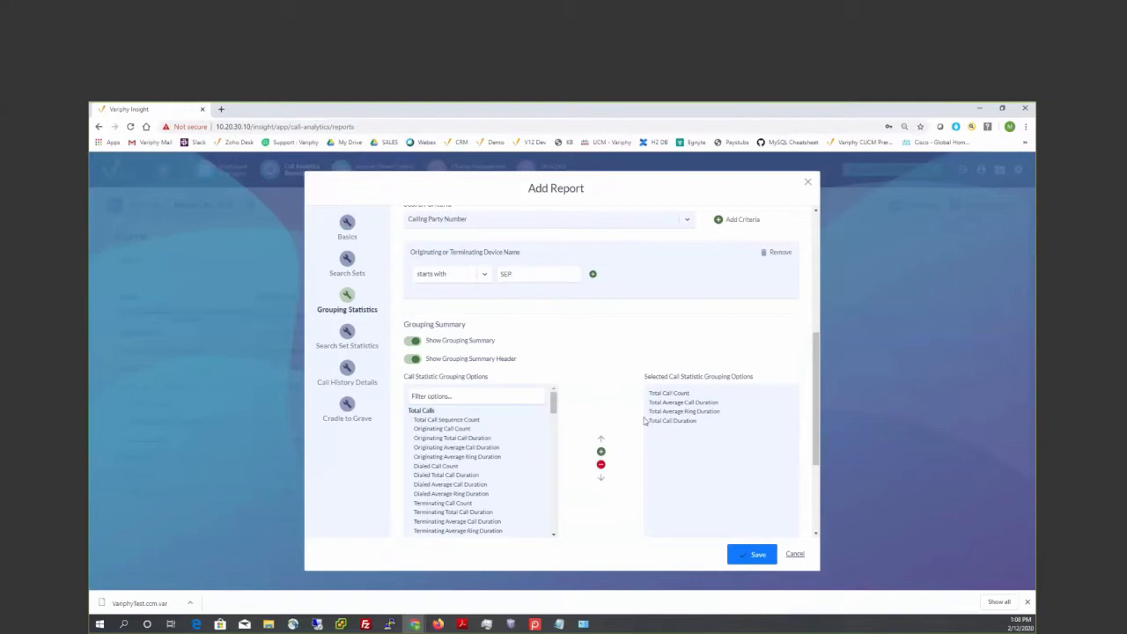
click(348, 333)
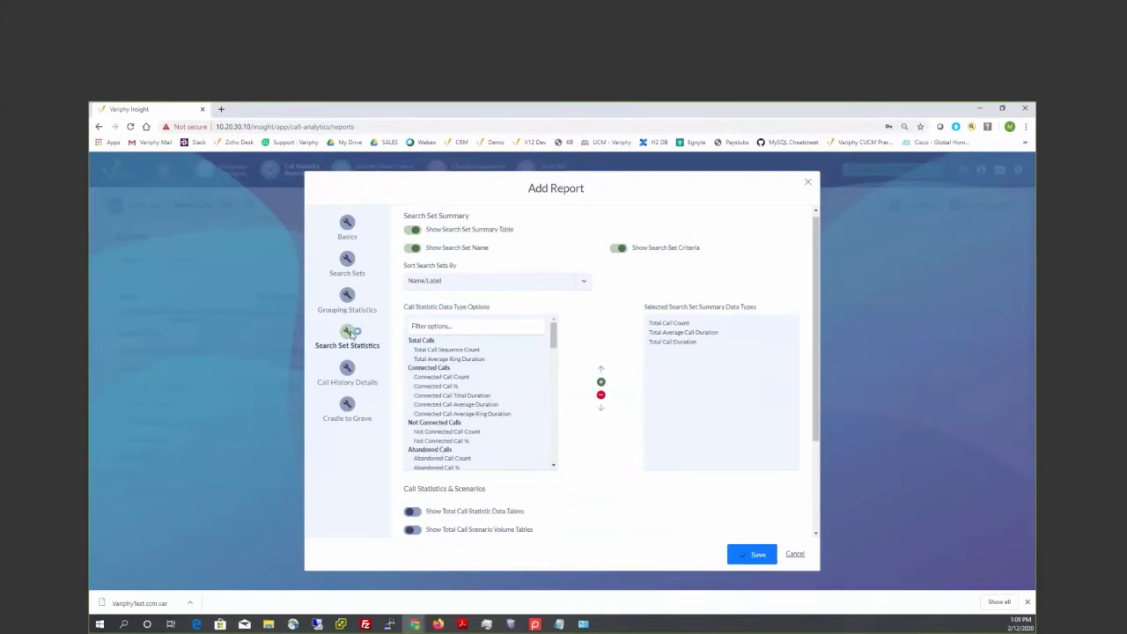
click(346, 259)
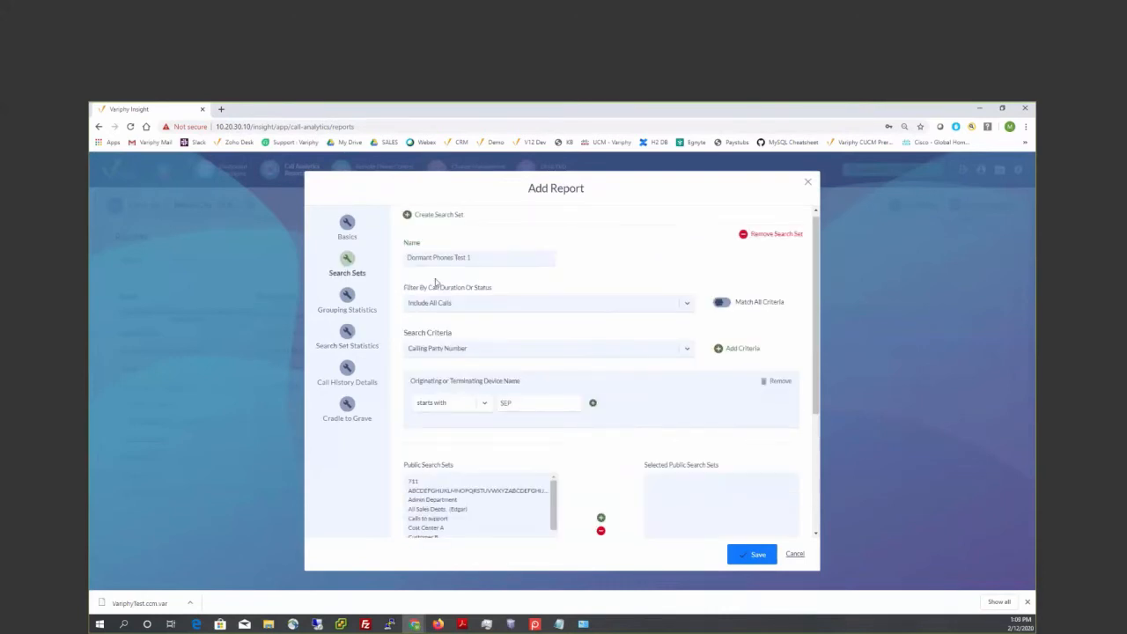
drag(409, 381, 521, 381)
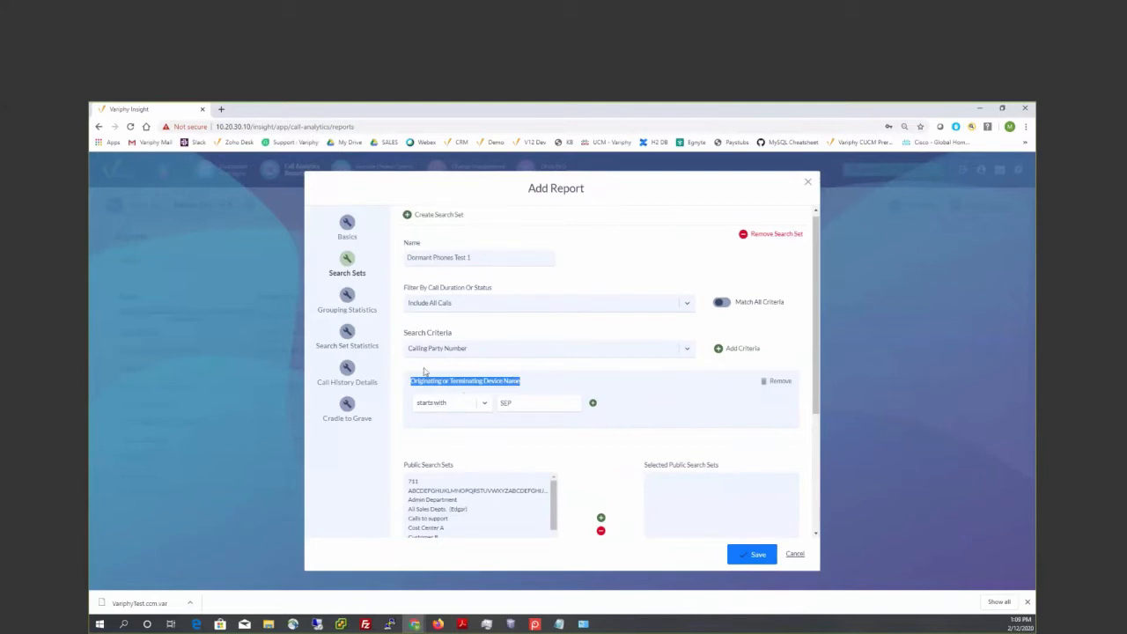
- Turn off the search set summary table and the call history record details, and save the new report
click(348, 333)
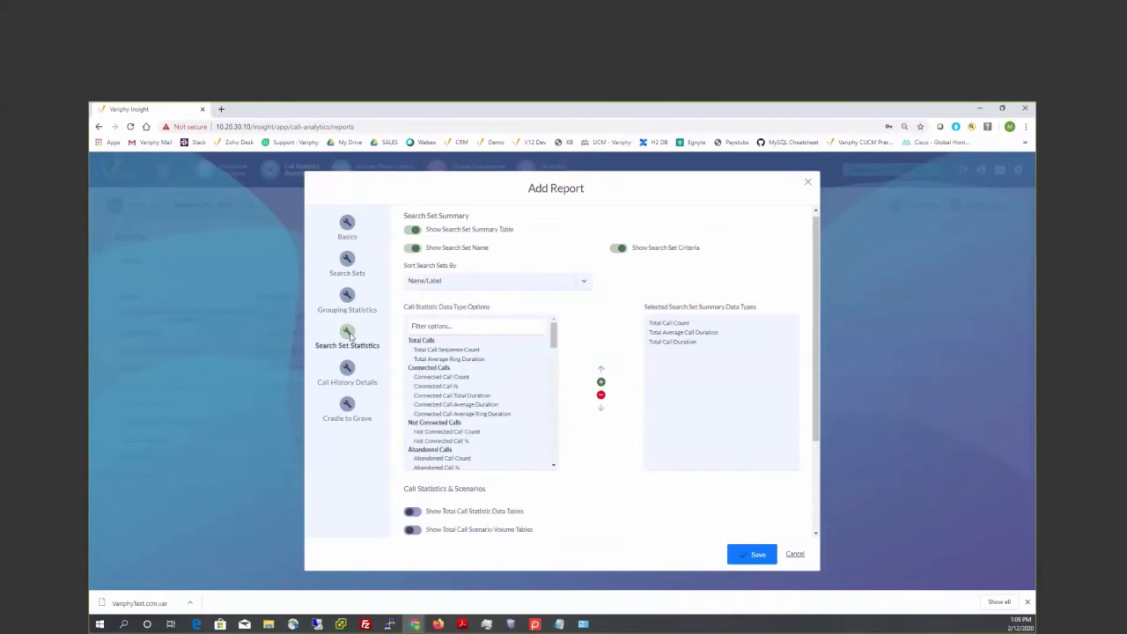
click(411, 230)
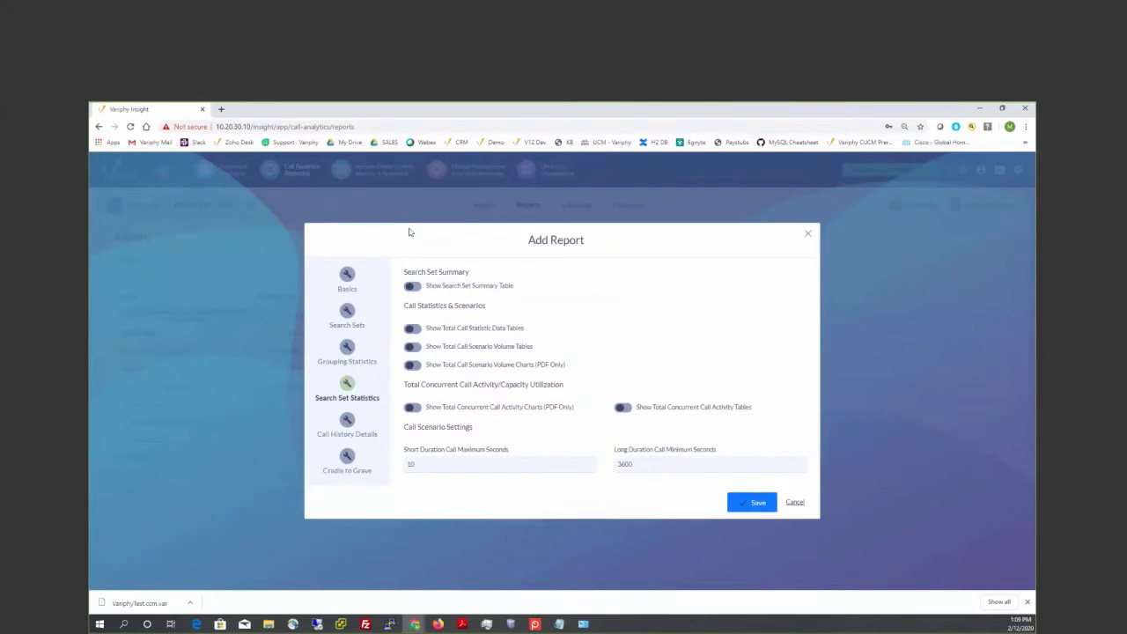
click(352, 420)
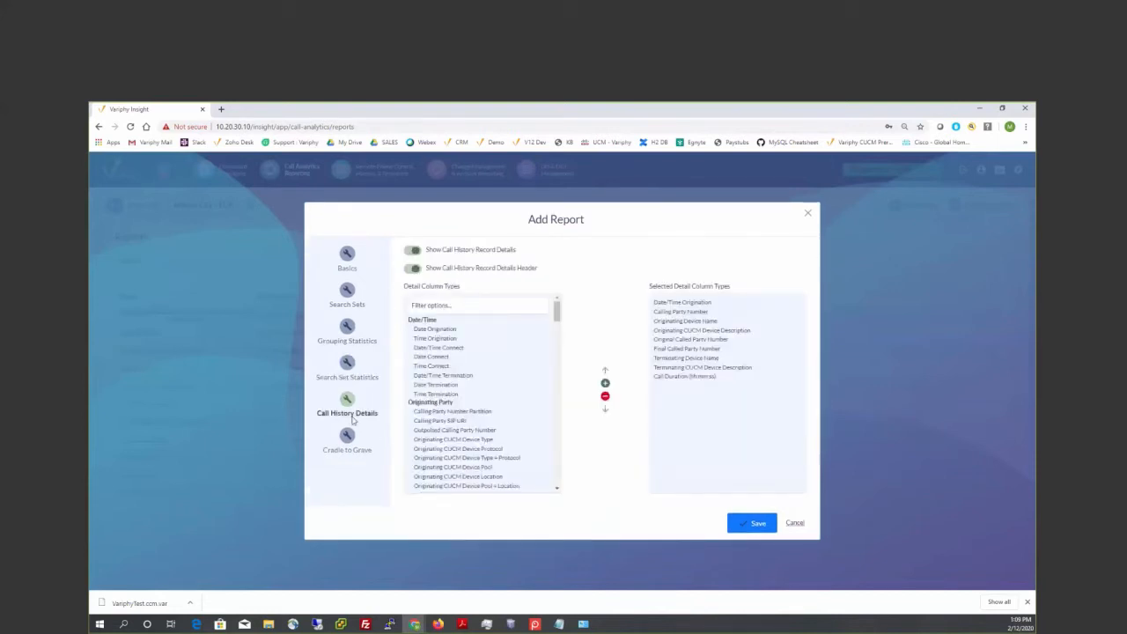
click(407, 253)
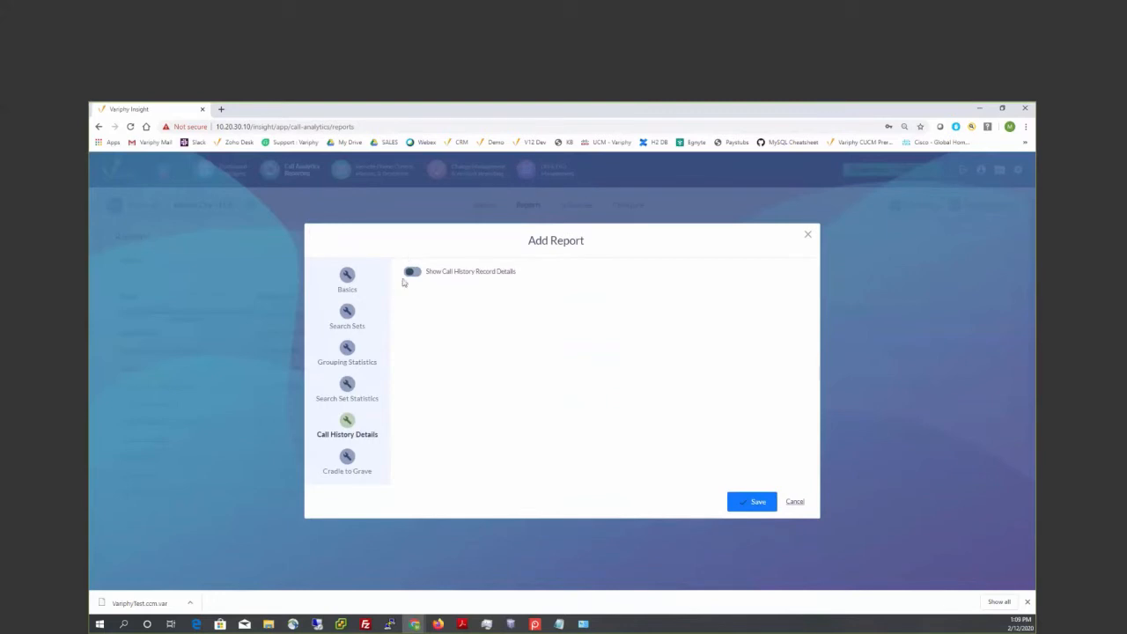
click(347, 458)
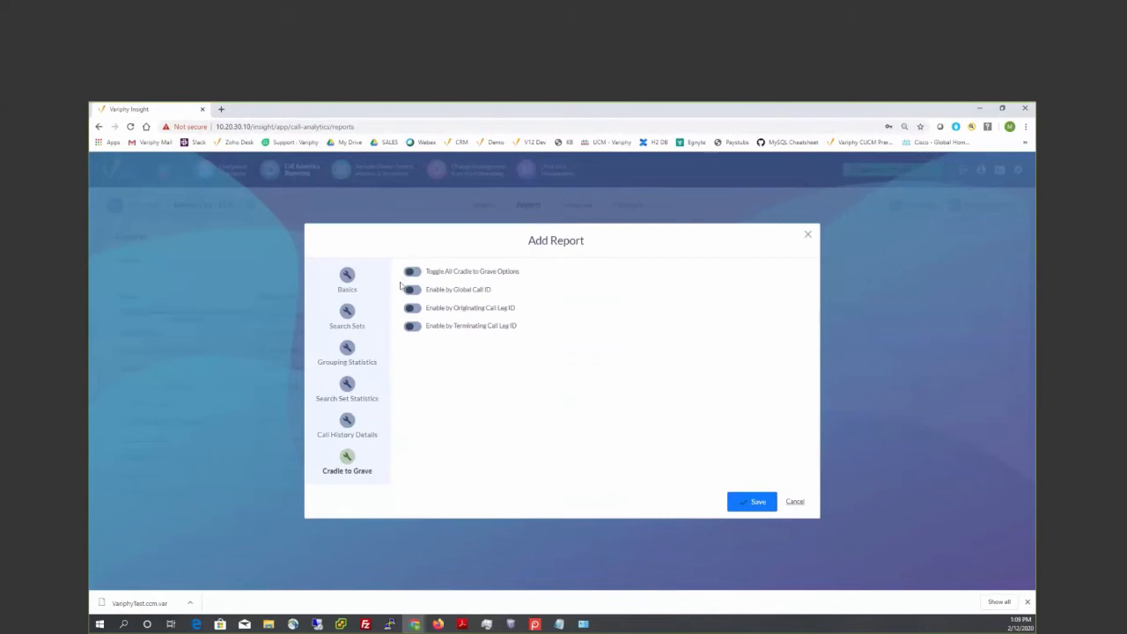
click(760, 501)
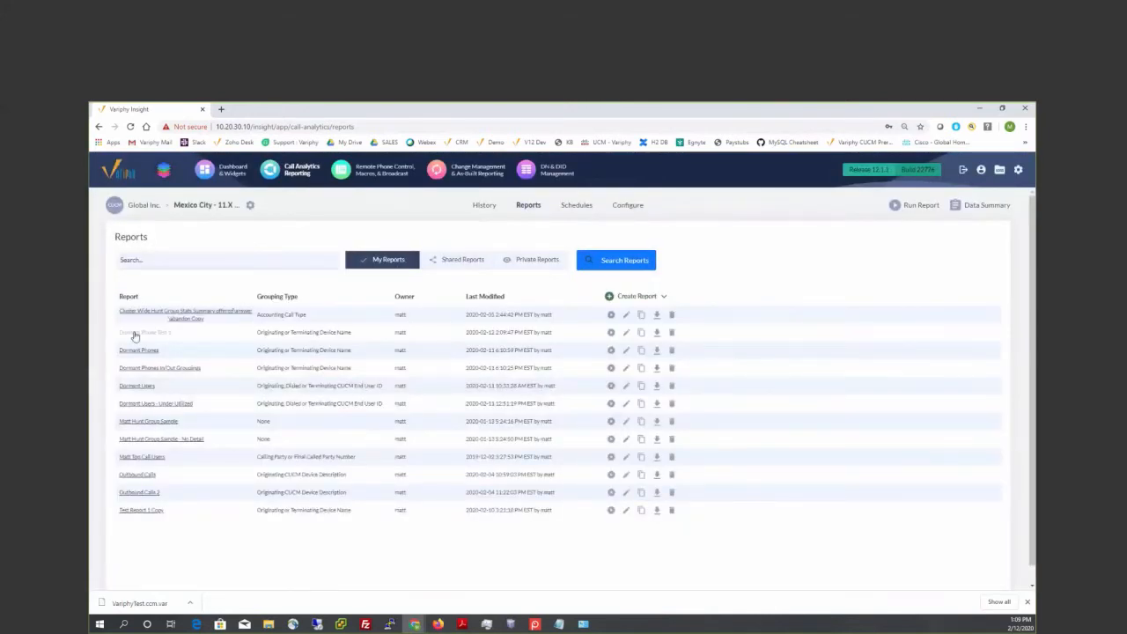
- Open the run settings for the Dormant Phone Test 1 report and set its date/time range to Previous 3 Months
click(611, 333)
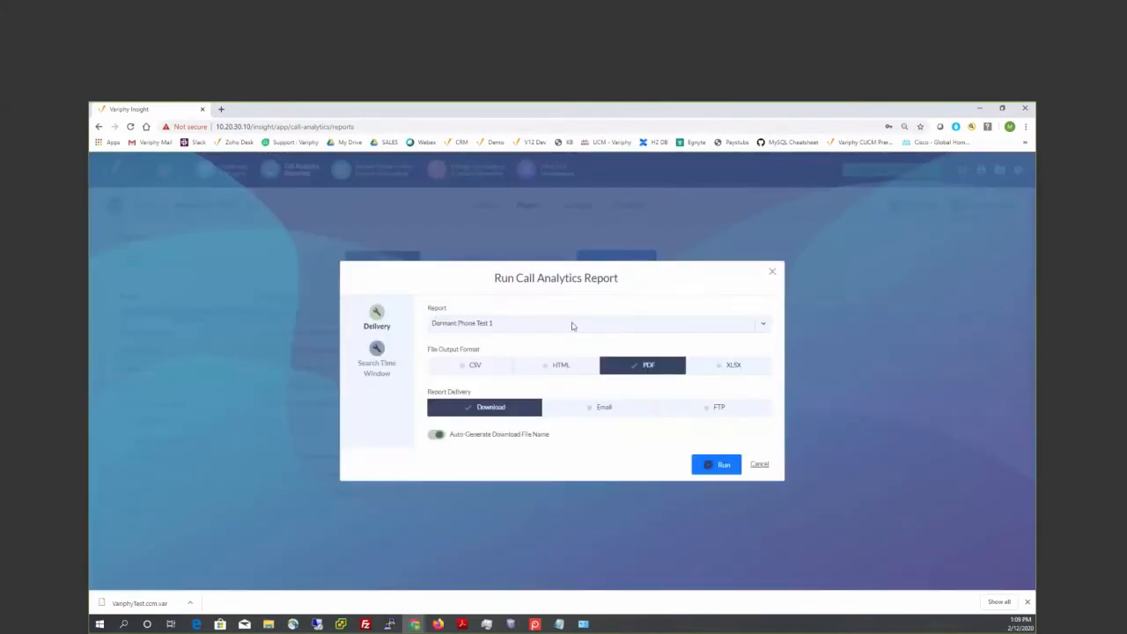
click(377, 350)
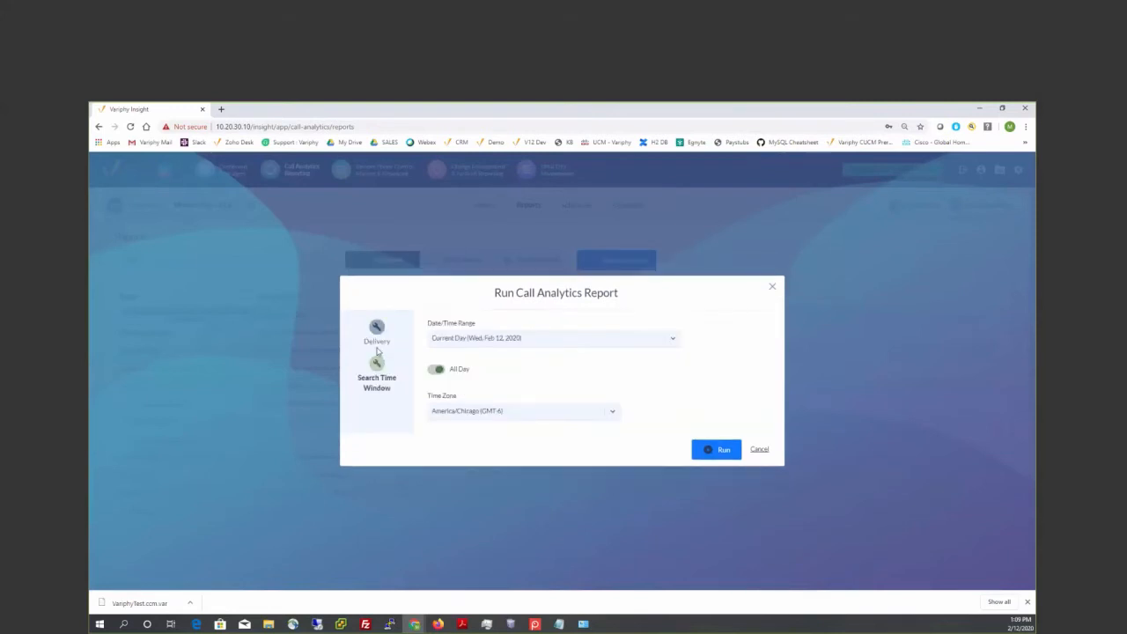
click(508, 339)
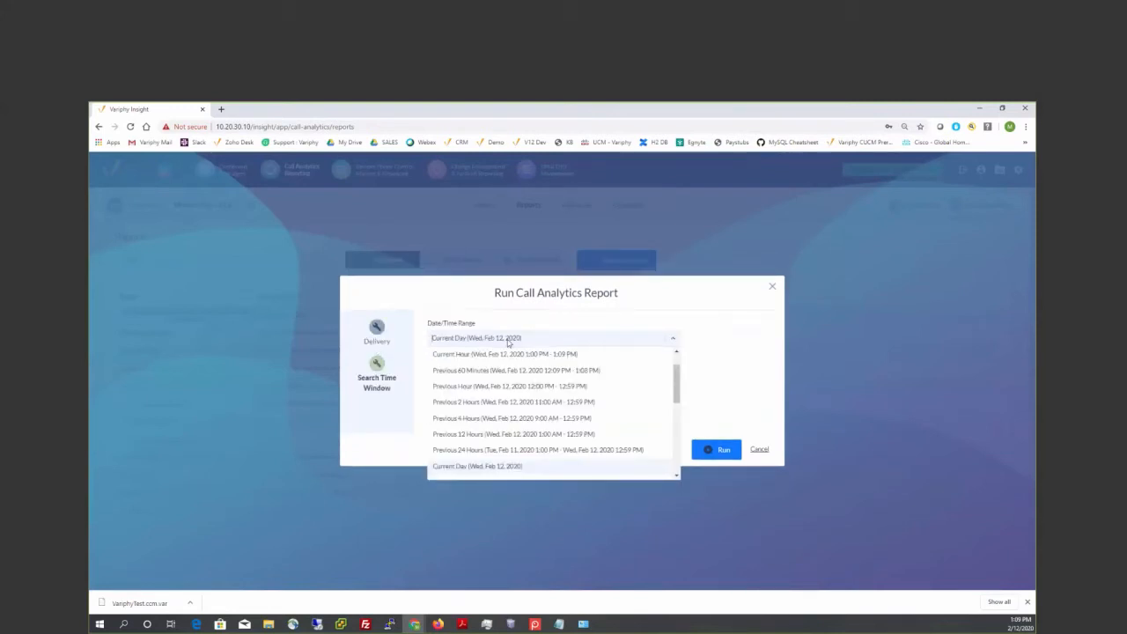
scroll(677, 441, down, 2)
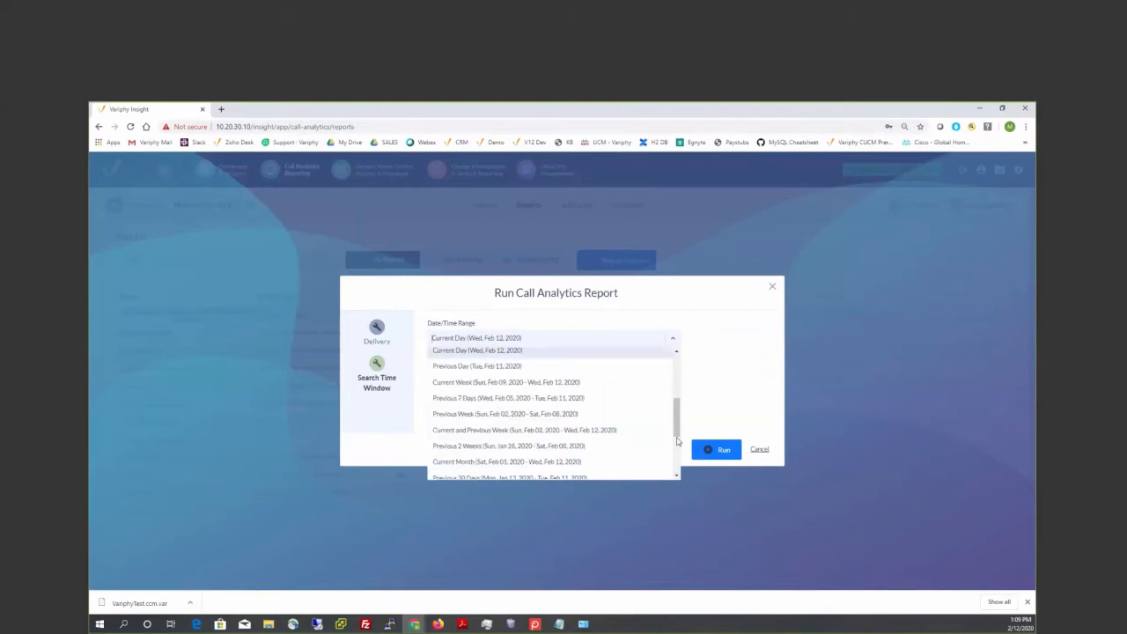
scroll(676, 435, down, 1)
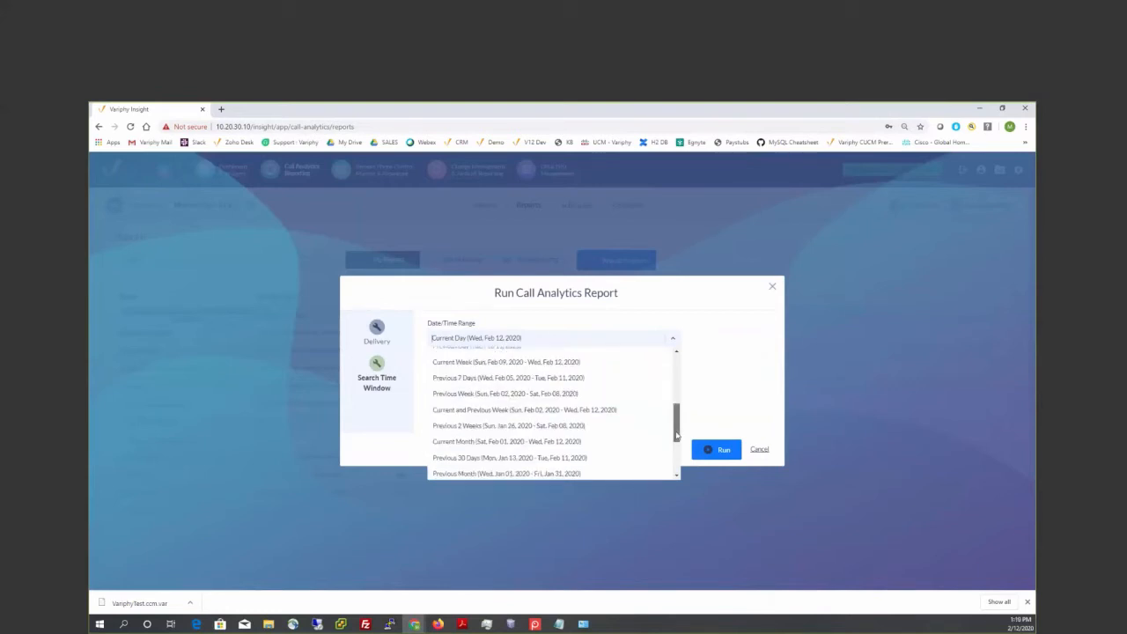
scroll(677, 435, down, 3)
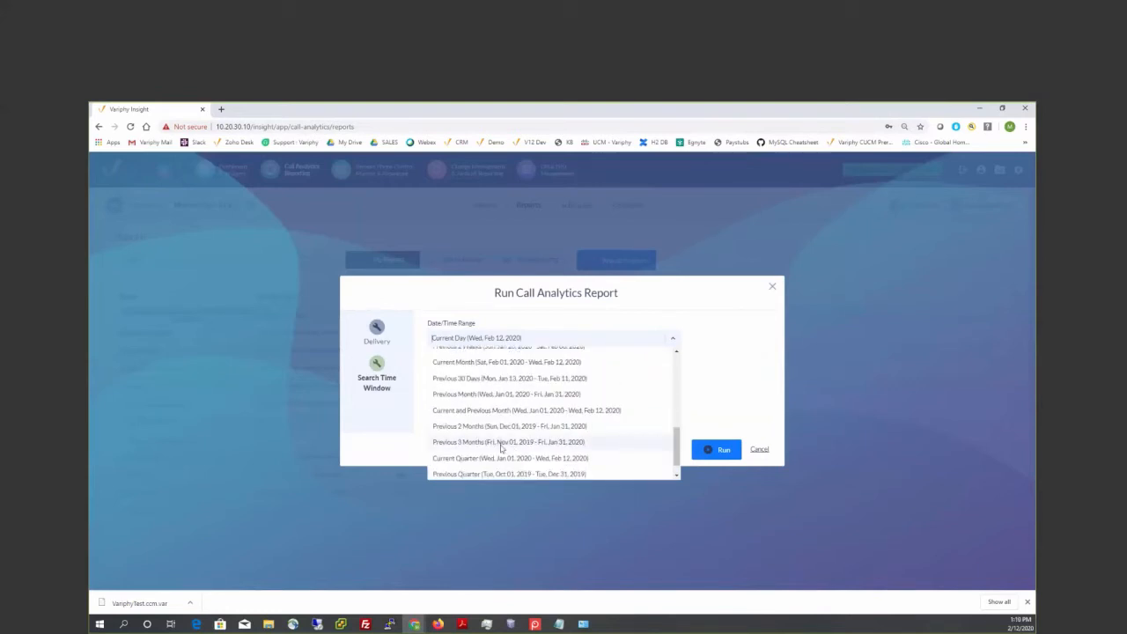
click(501, 442)
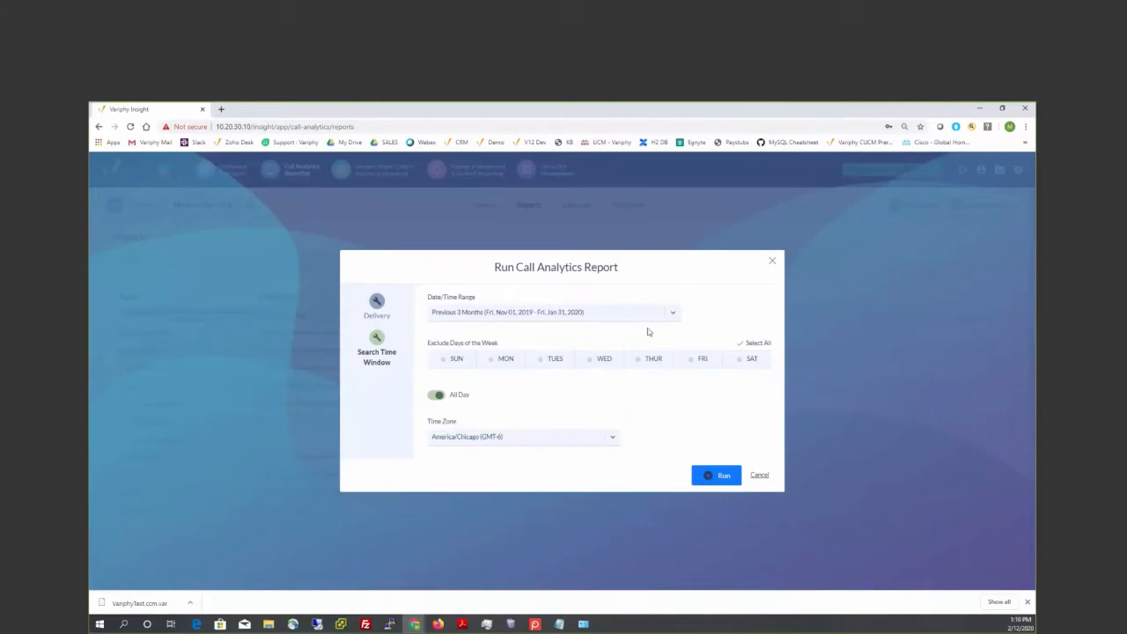
- Review the specific date/time range options and run the report with Previous 3 Months kept as the range
click(673, 313)
drag(676, 427, 679, 349)
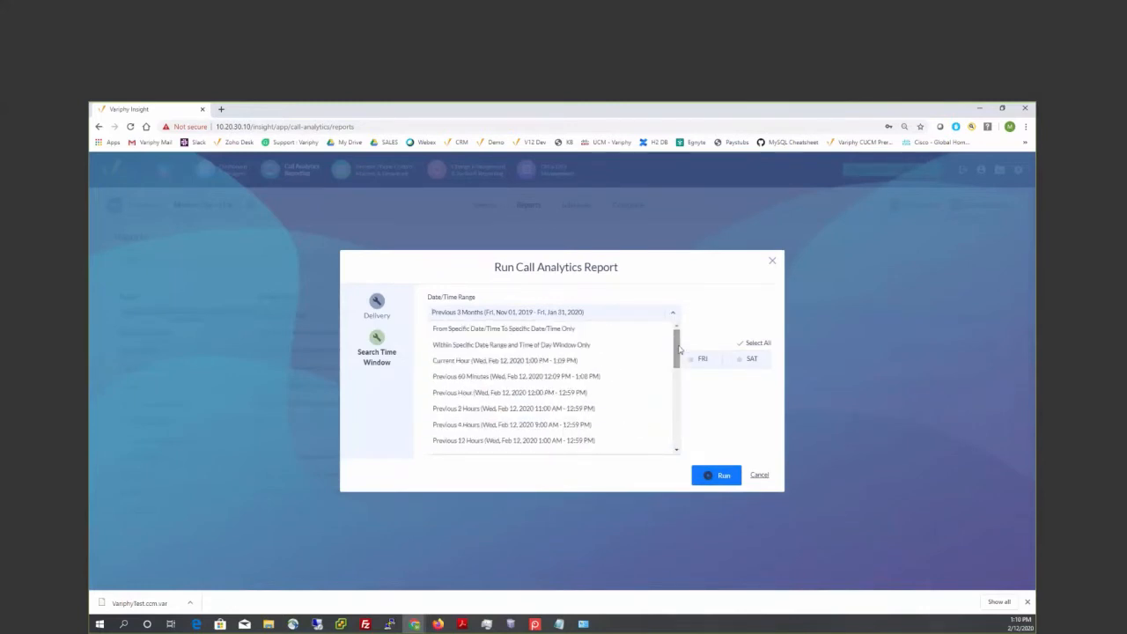
drag(677, 361, 618, 337)
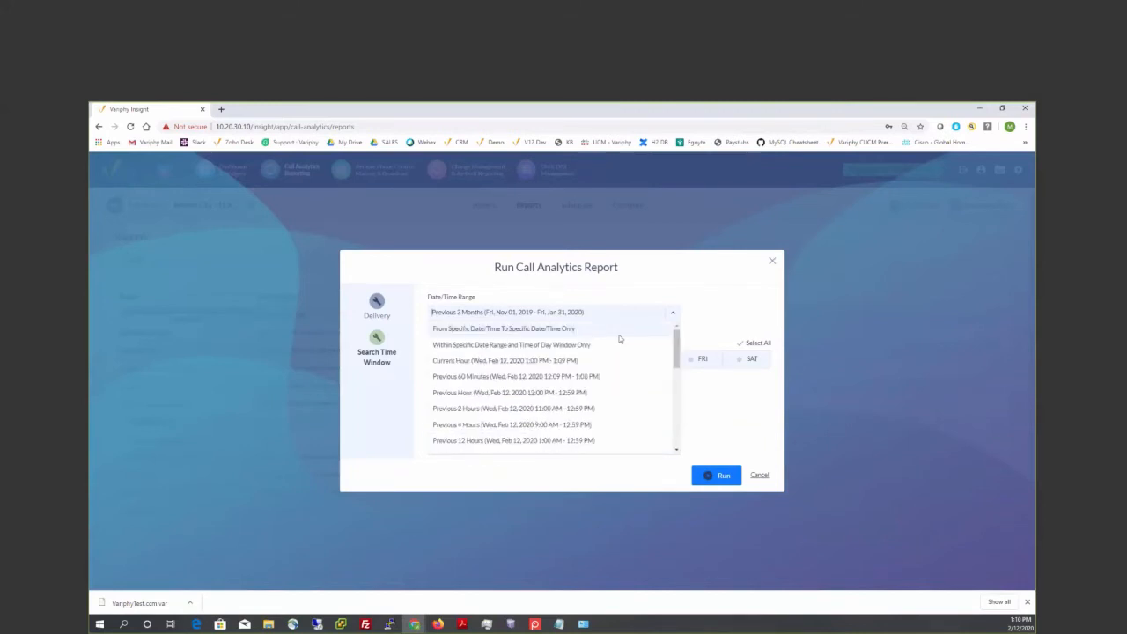
click(716, 397)
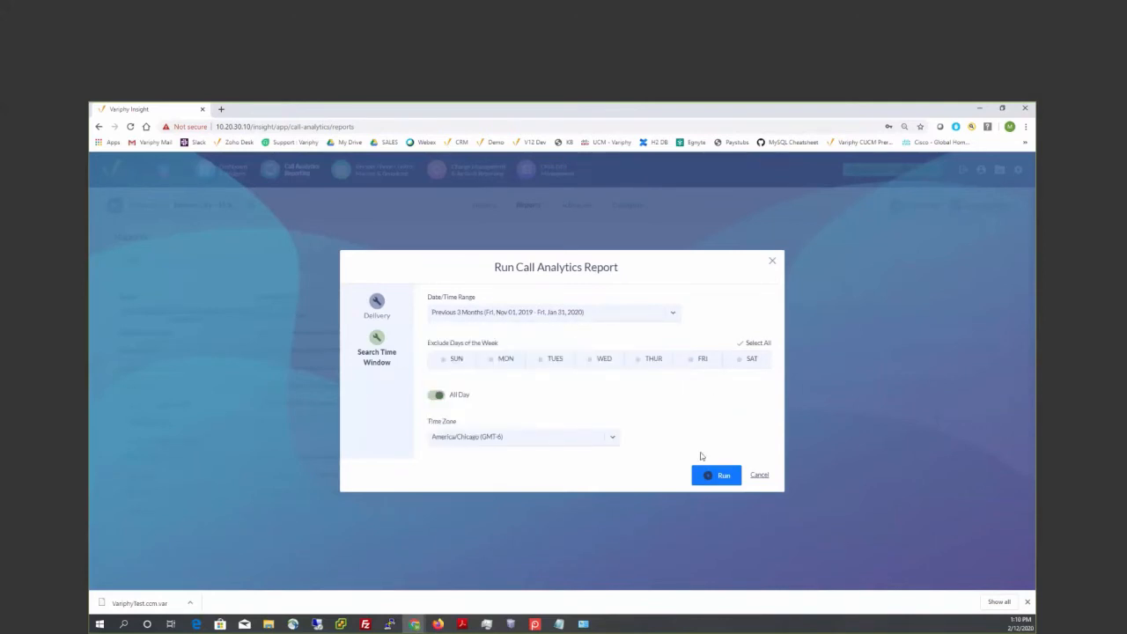
click(721, 474)
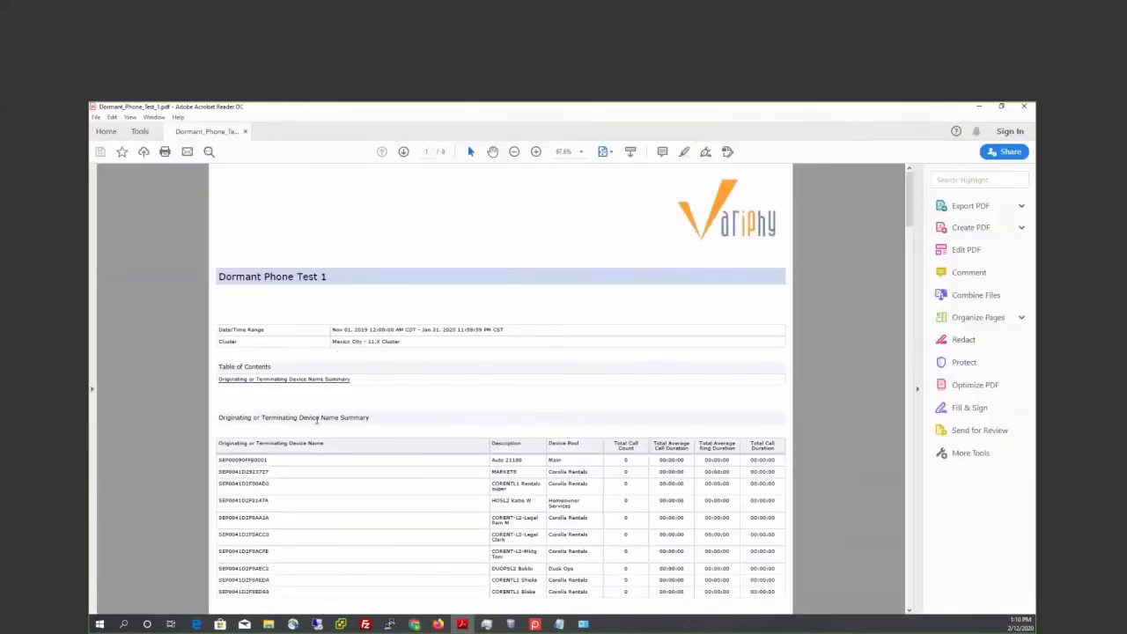
- Examine the devices and their call counts in the generated PDF up to the totals row, and return to the reports list
scroll(318, 419, down, 5)
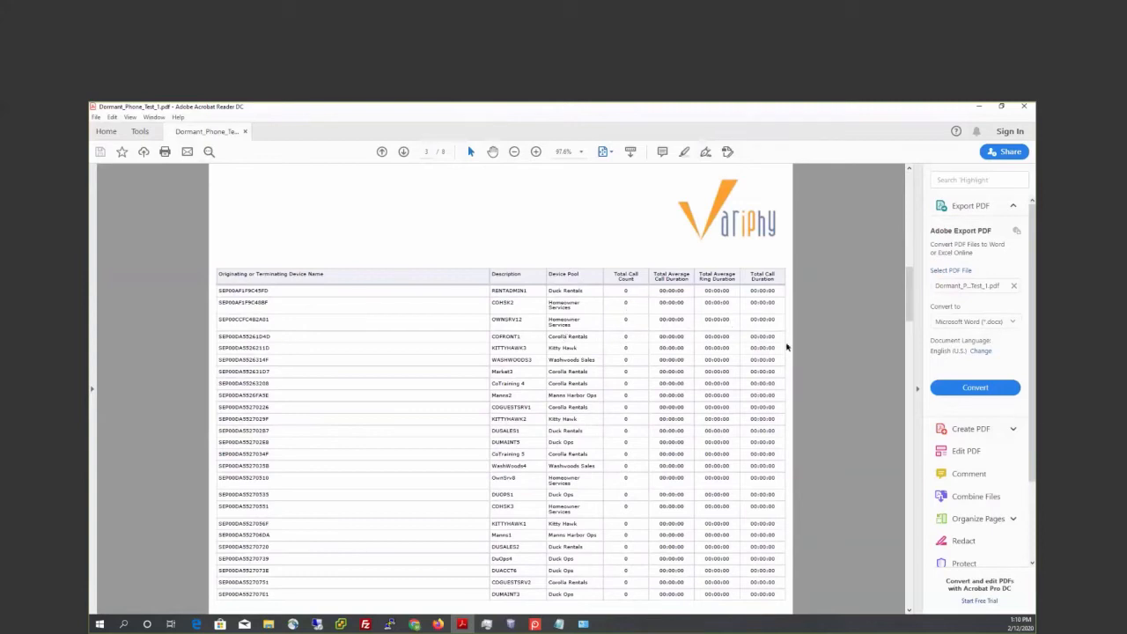
drag(909, 320, 910, 490)
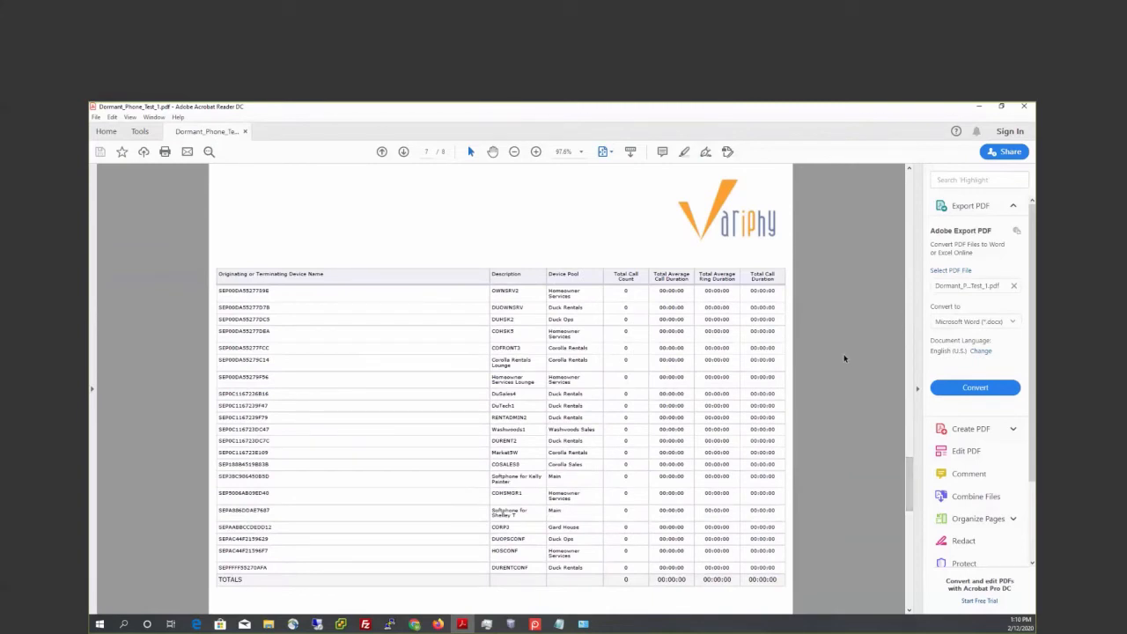
click(978, 106)
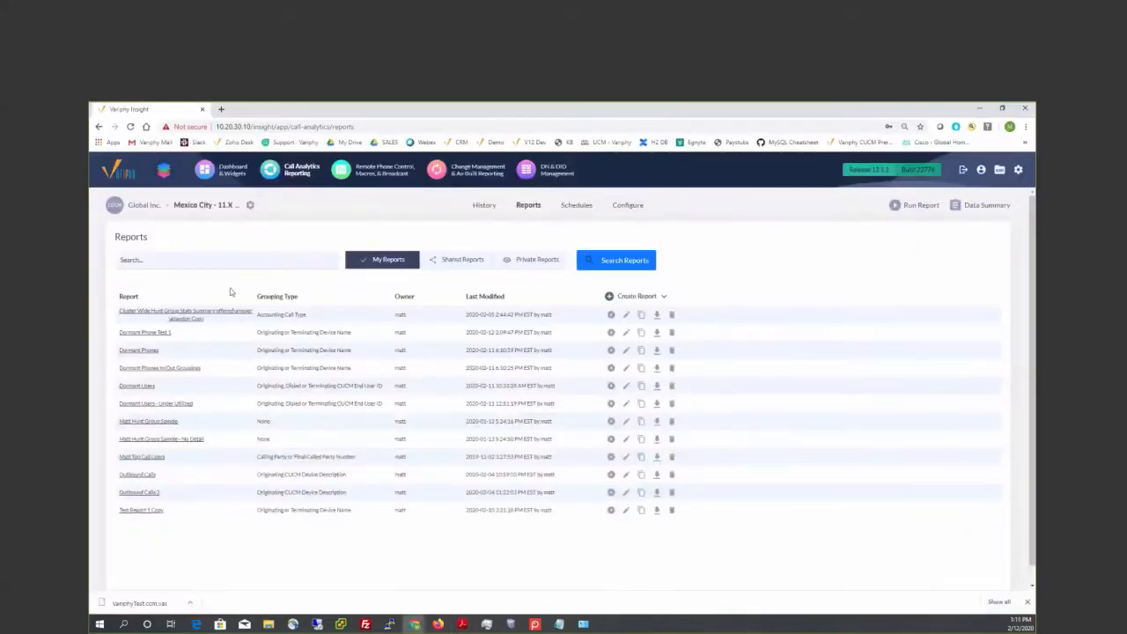
click(626, 332)
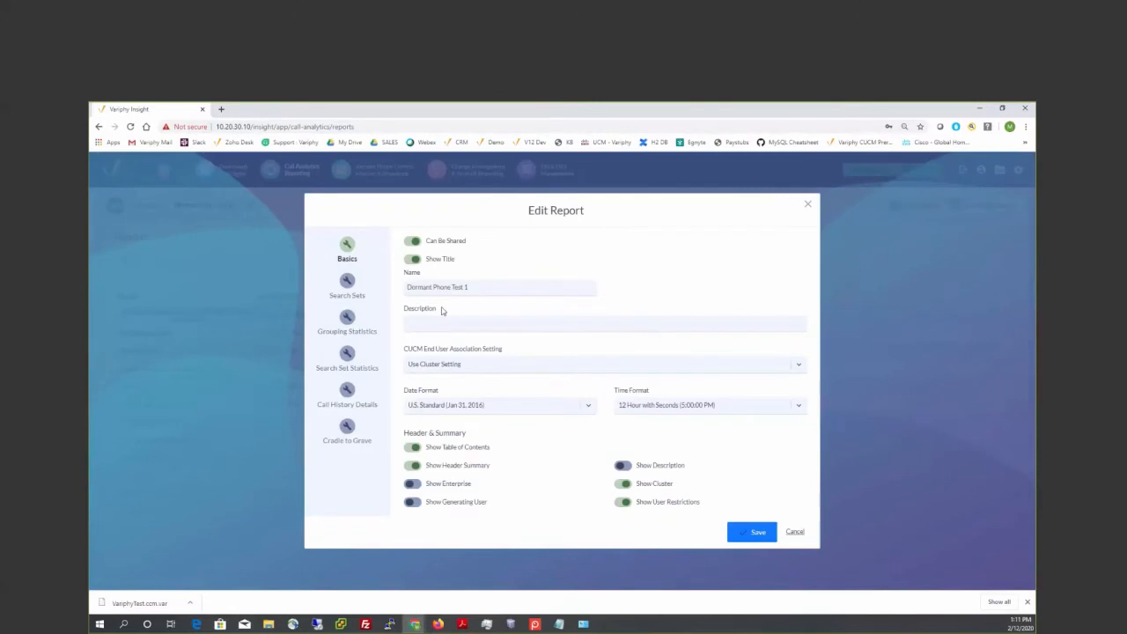
click(352, 321)
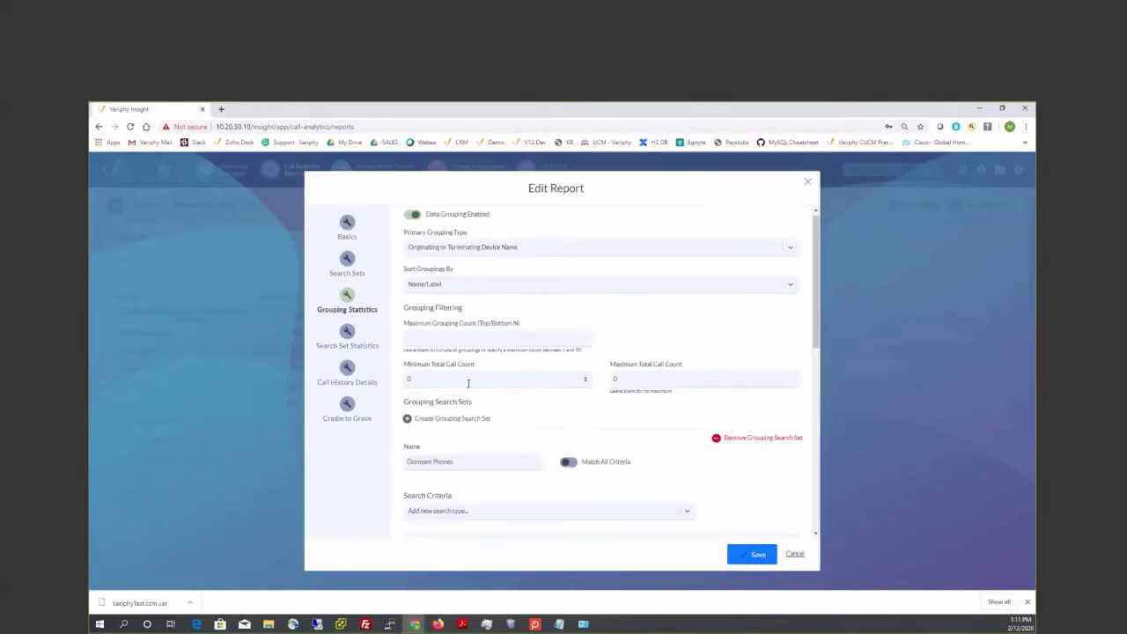
drag(406, 381, 402, 387)
text(1)
click(792, 554)
click(634, 381)
click(793, 557)
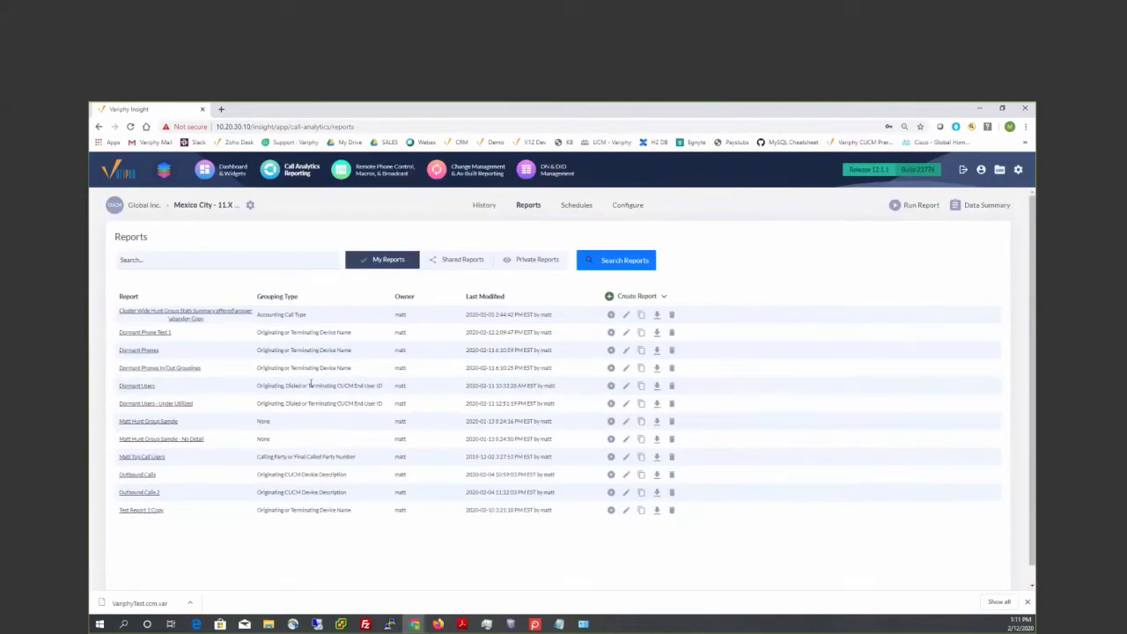
- Create a new report and name it Dormant Users Test 1
click(608, 295)
click(607, 301)
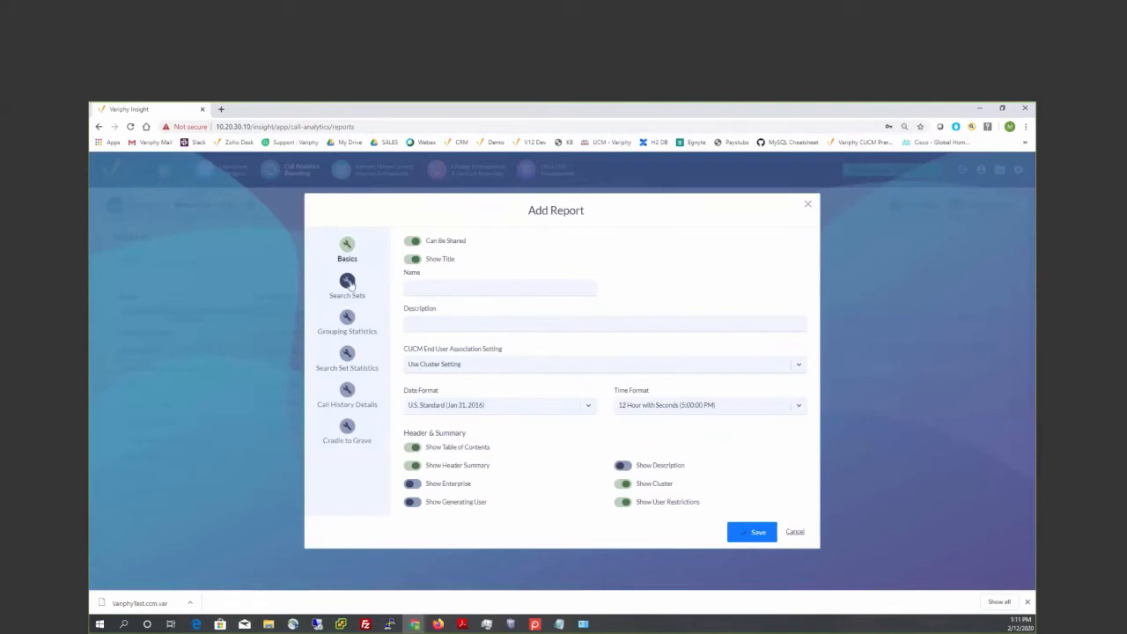
click(423, 288)
text(Dormers)
text( User)
text(s Test 1)
- Create a search set in the new report and name it Dormant Users Test 1
click(349, 321)
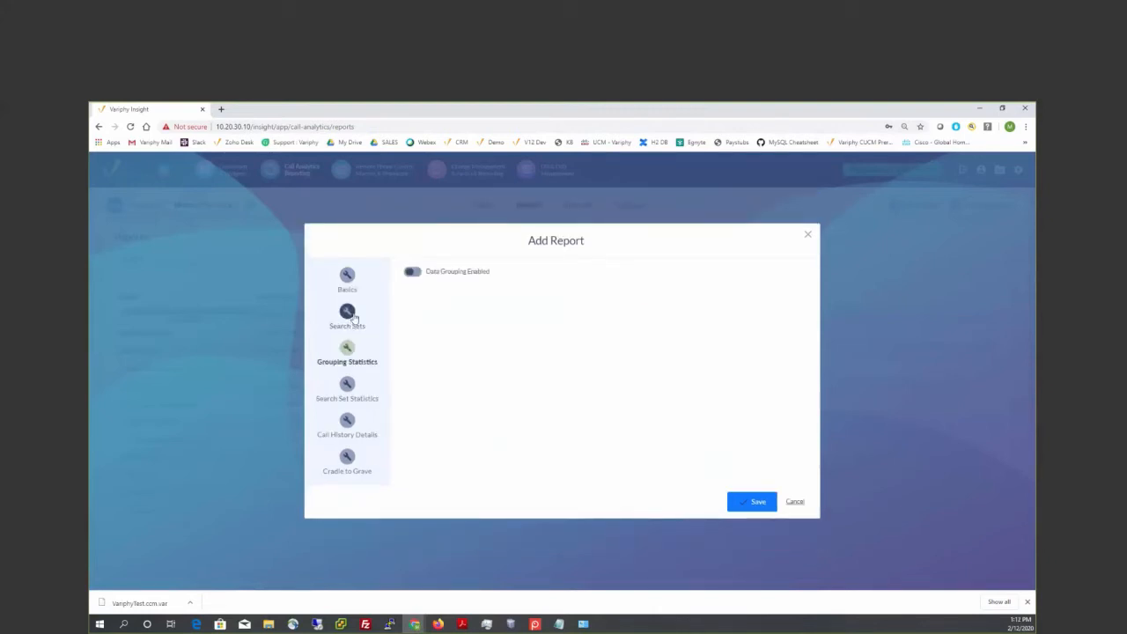
click(347, 310)
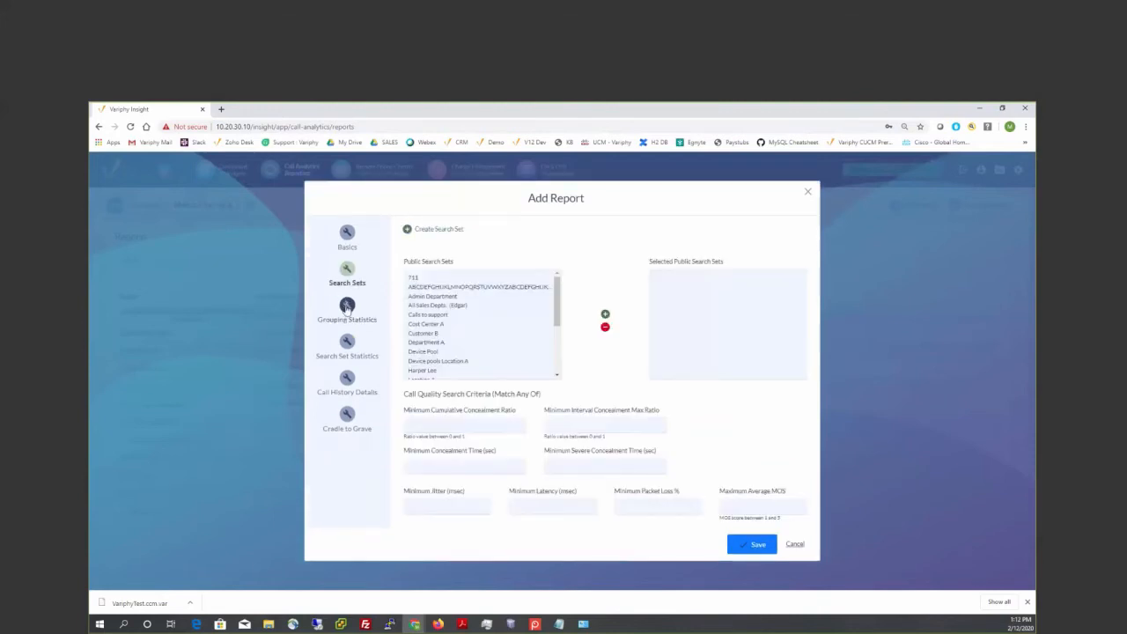
click(420, 230)
click(441, 262)
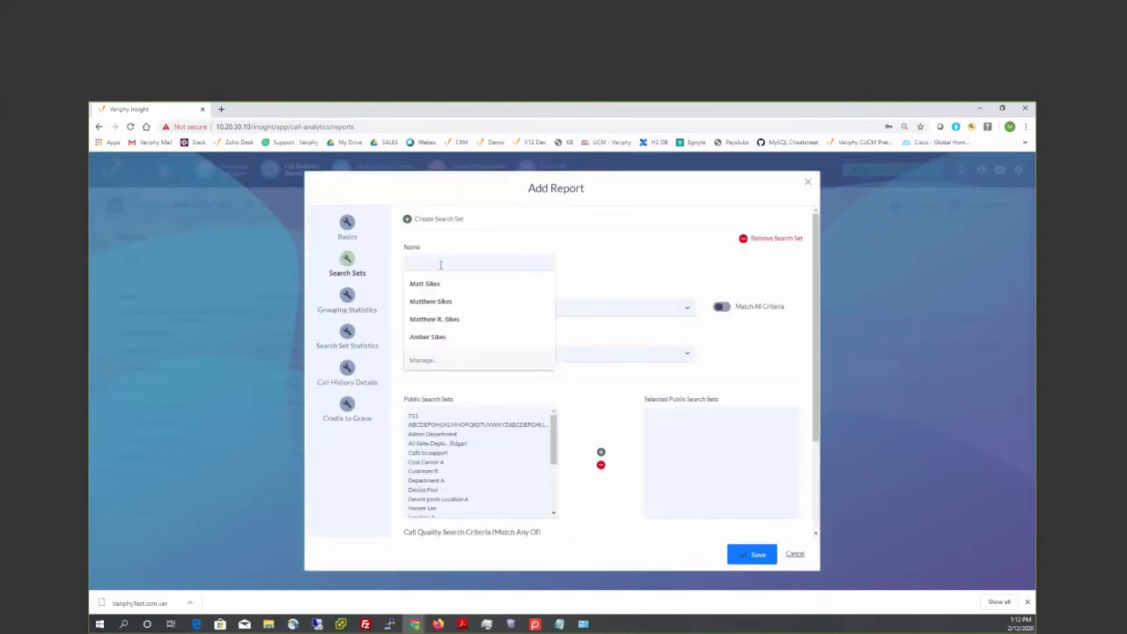
text(Dormant Users )
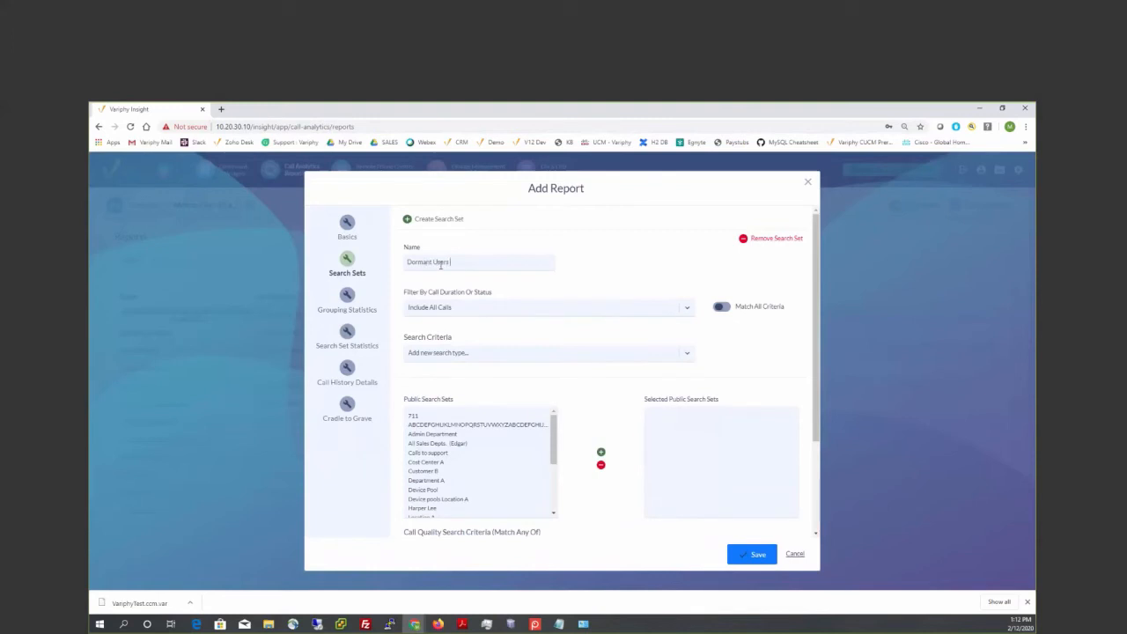
text(Test 1)
- Add an Originating, Dialed or Terminating CUCM Department criterion to the Dormant Users Test 1 search set
click(440, 354)
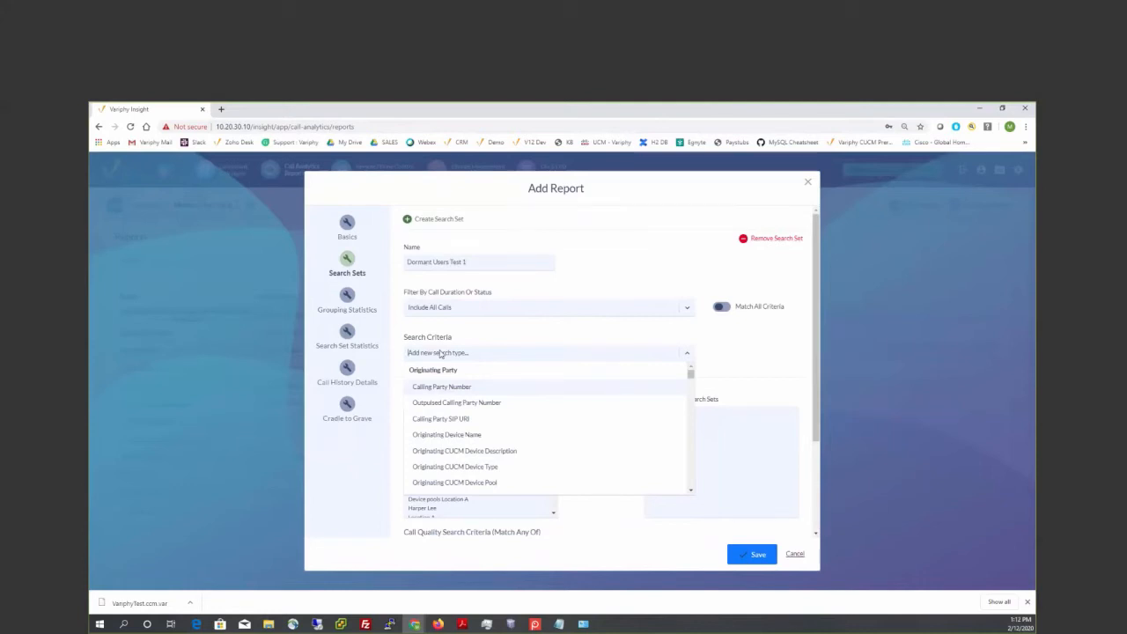
text(calling)
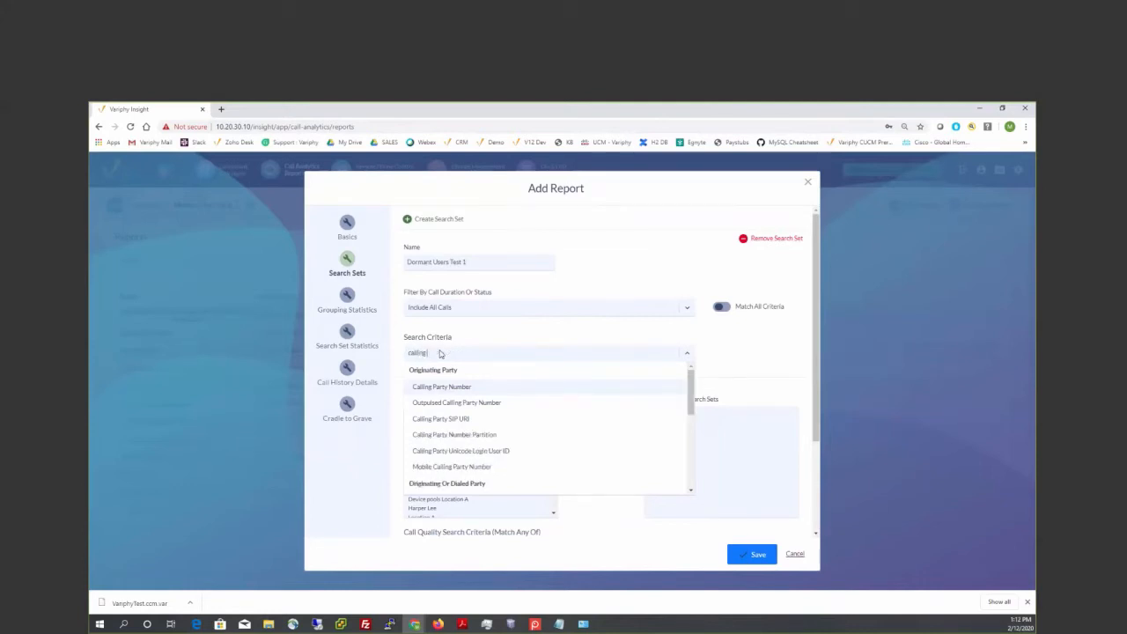
key(BackSpace)
key(BackSpace)
key(BackSpace)
key(BackSpace)
key(BackSpace)
key(BackSpace)
key(BackSpace)
text(origi)
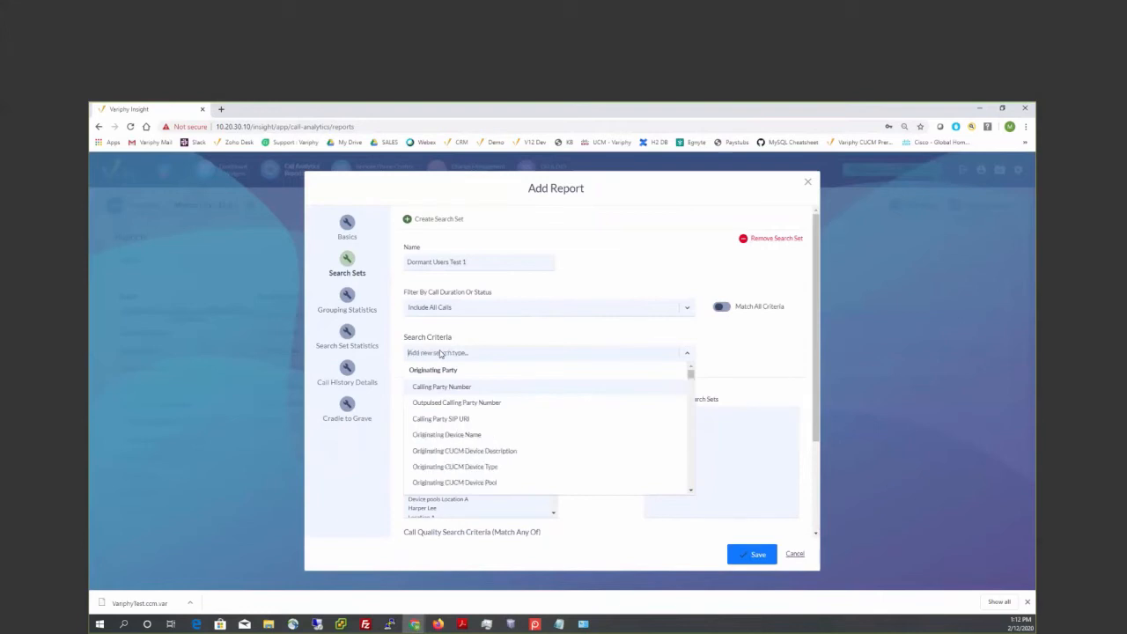
text(nating, di)
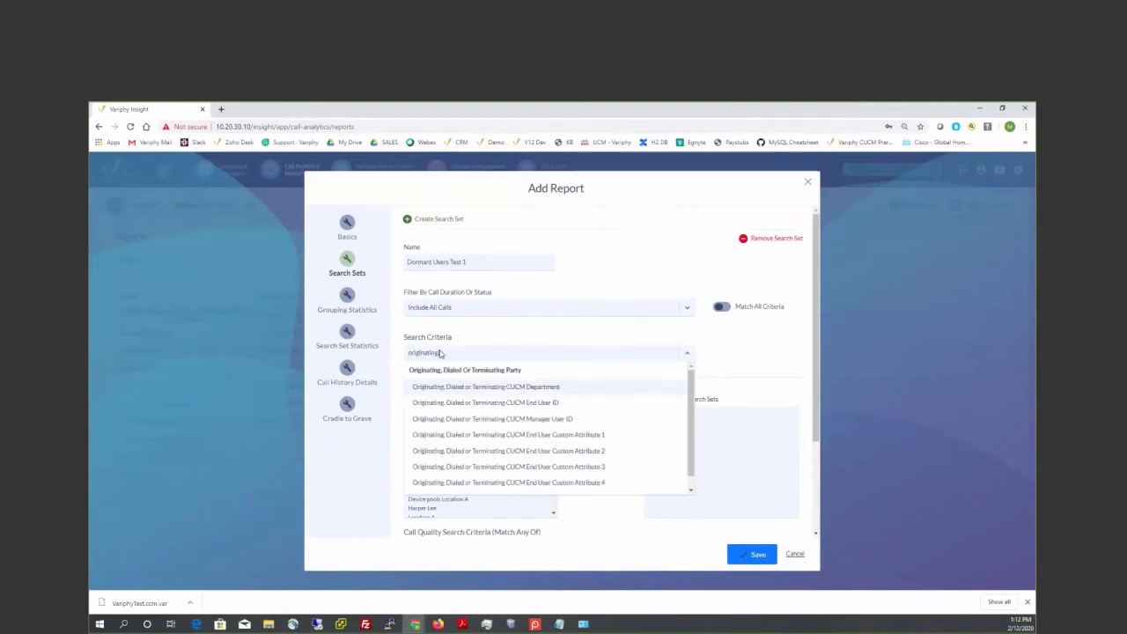
text(al)
click(515, 387)
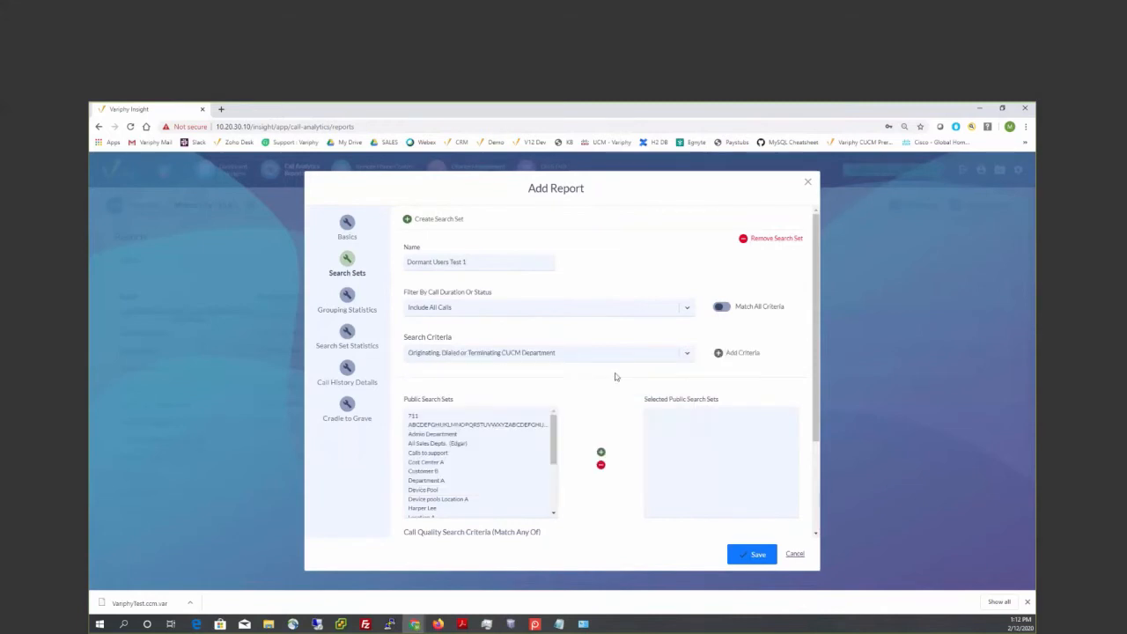
click(720, 355)
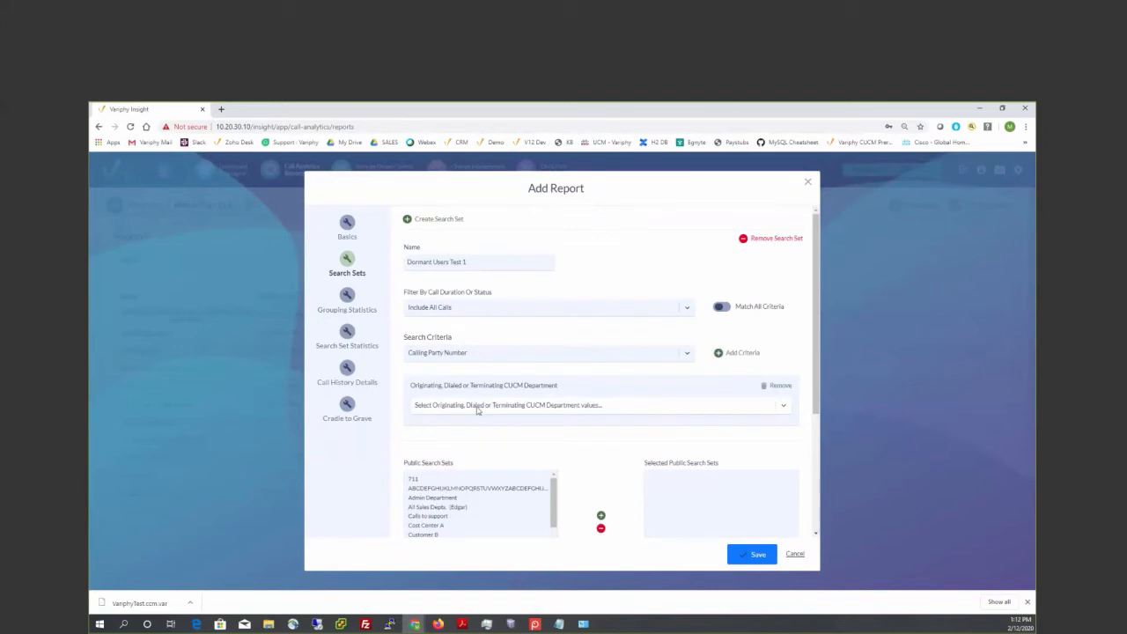
- Set the search set's CUCM Department criterion to Accounting, Administration, Centurylink, Corolla Sales and Duck Sales
click(477, 407)
click(445, 421)
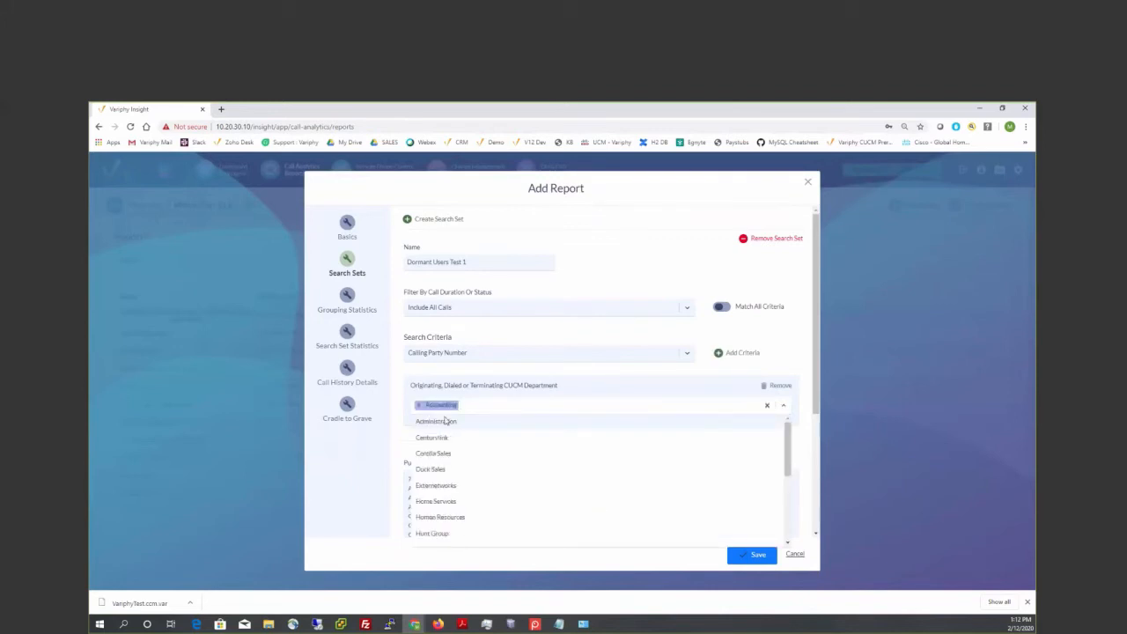
click(444, 422)
click(445, 421)
click(445, 422)
click(444, 421)
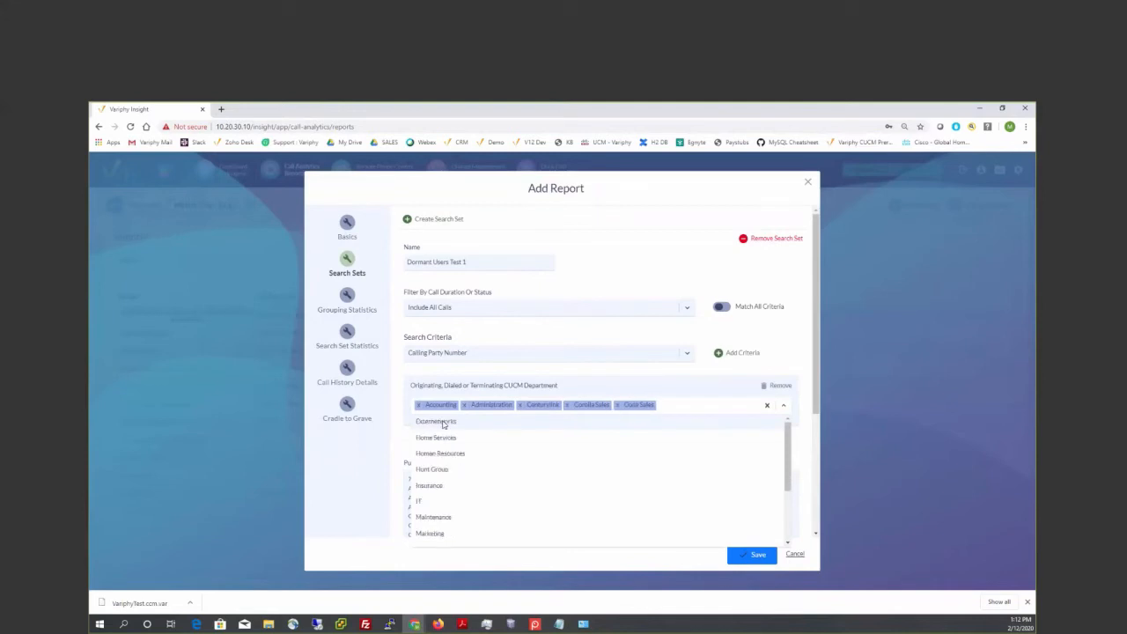
click(395, 423)
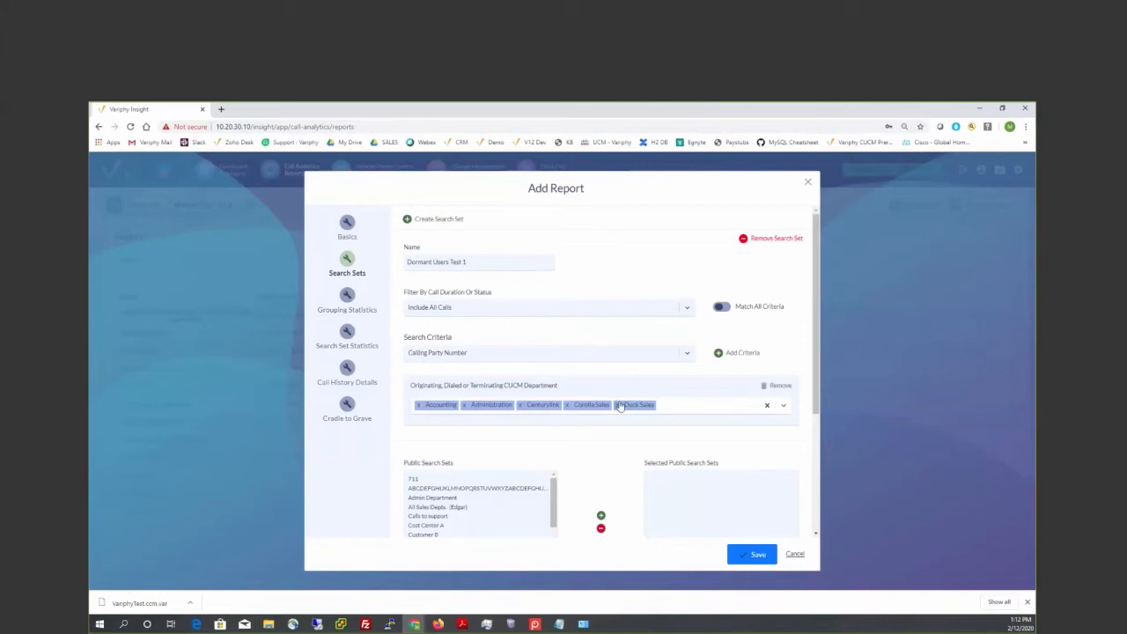
- Enable data grouping for the report with Originating, Dialed or Terminating CUCM End User ID as the primary grouping type
click(348, 295)
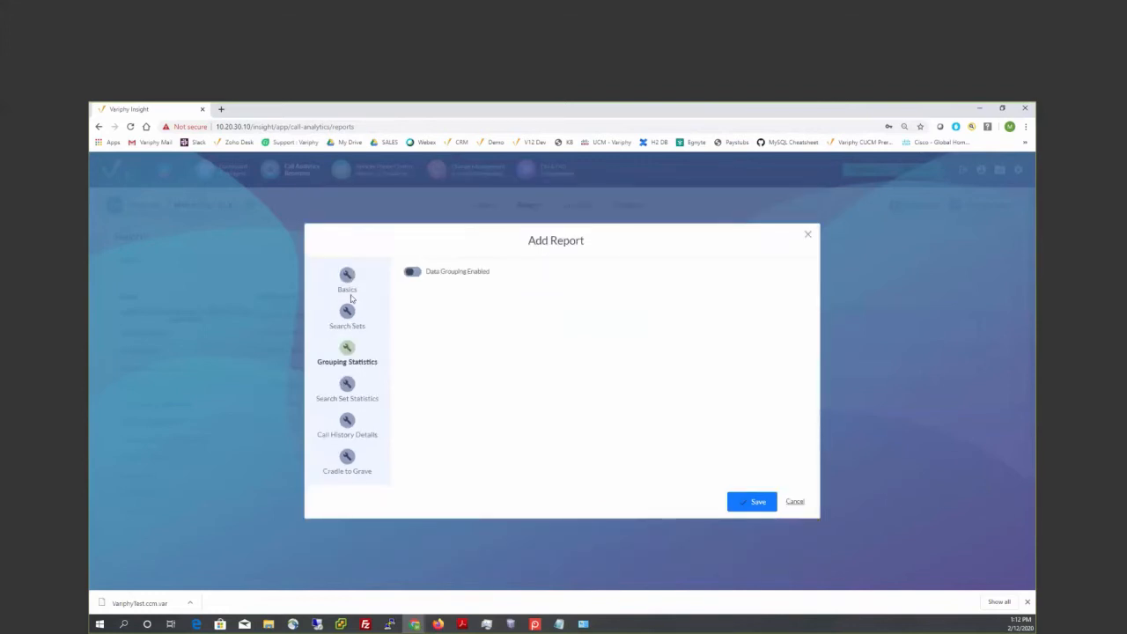
click(418, 275)
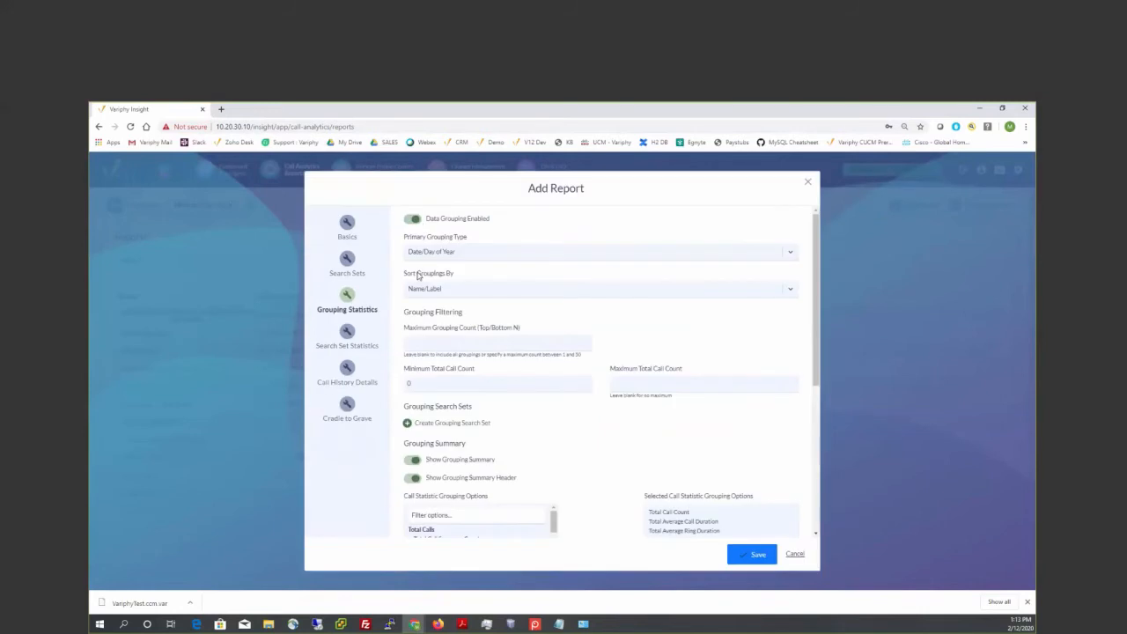
click(461, 254)
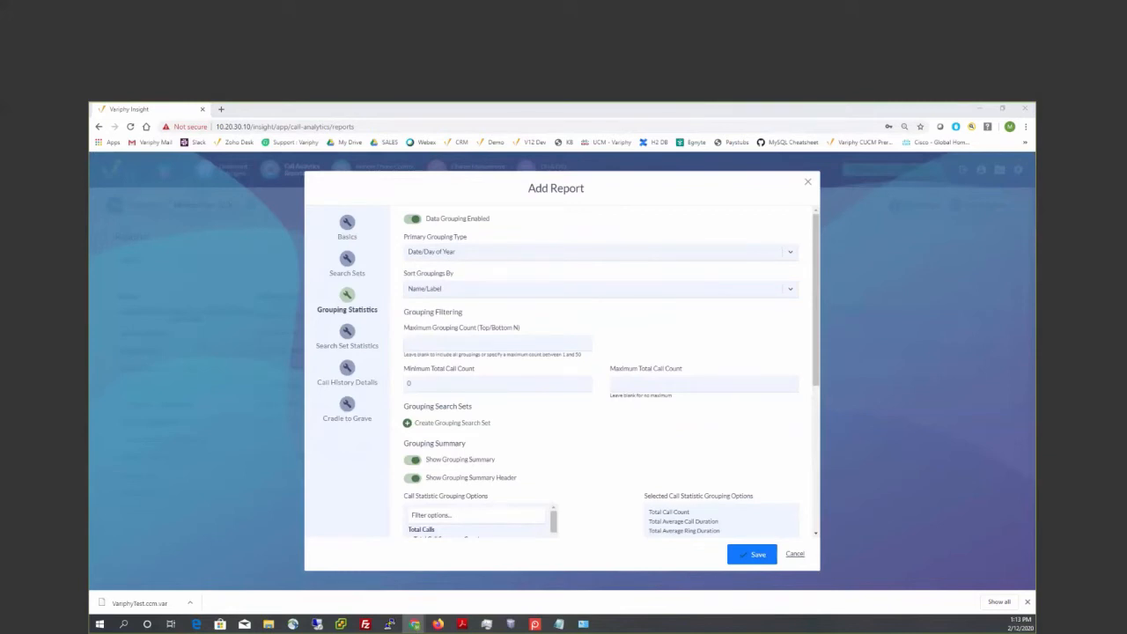
click(474, 252)
text(origi)
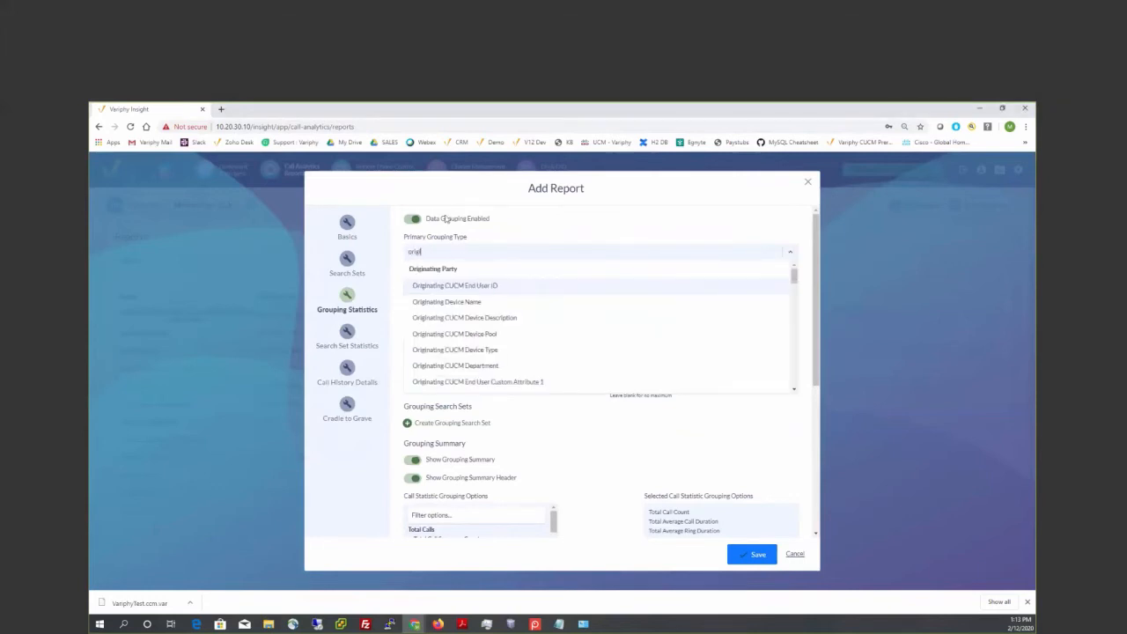
text(nating, dial)
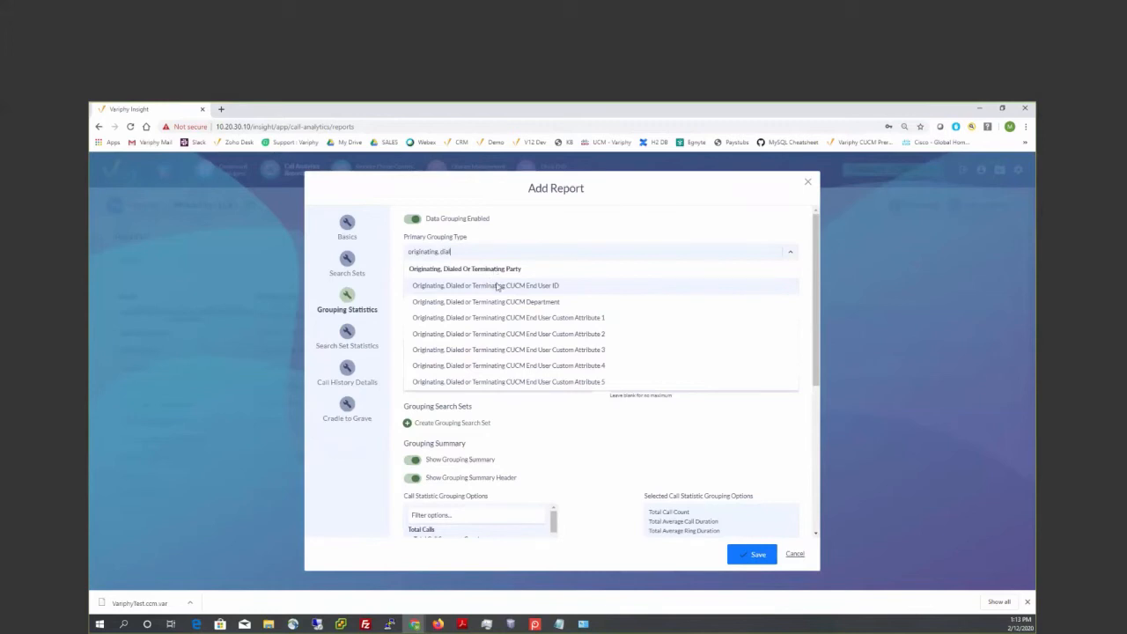
click(498, 287)
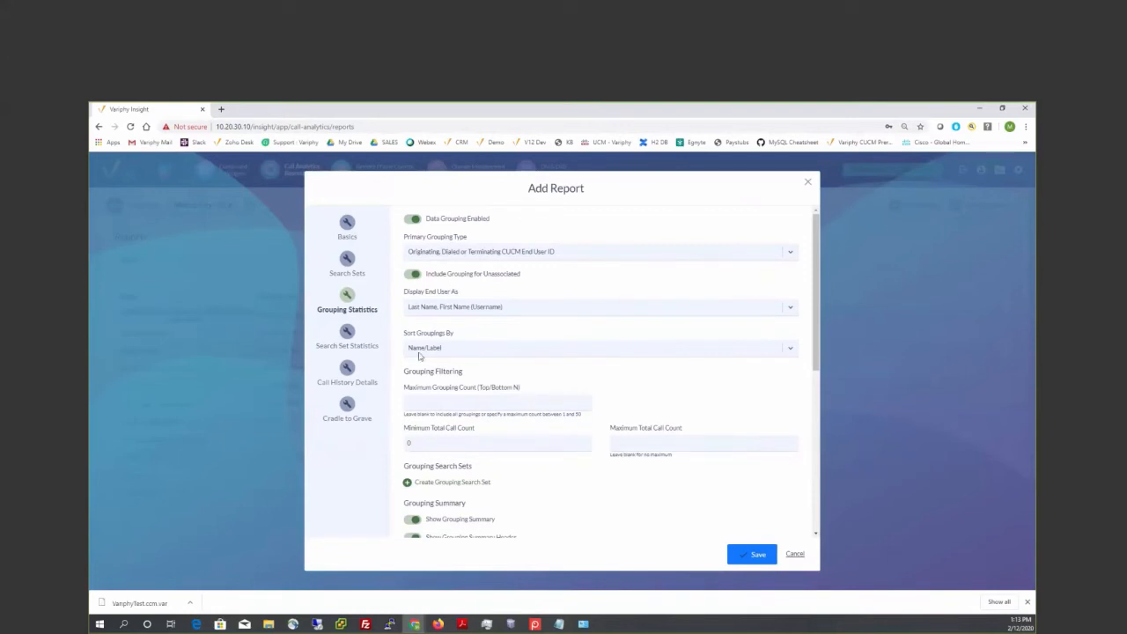
- Set the grouping filter's maximum total call count to 0
drag(404, 370, 450, 381)
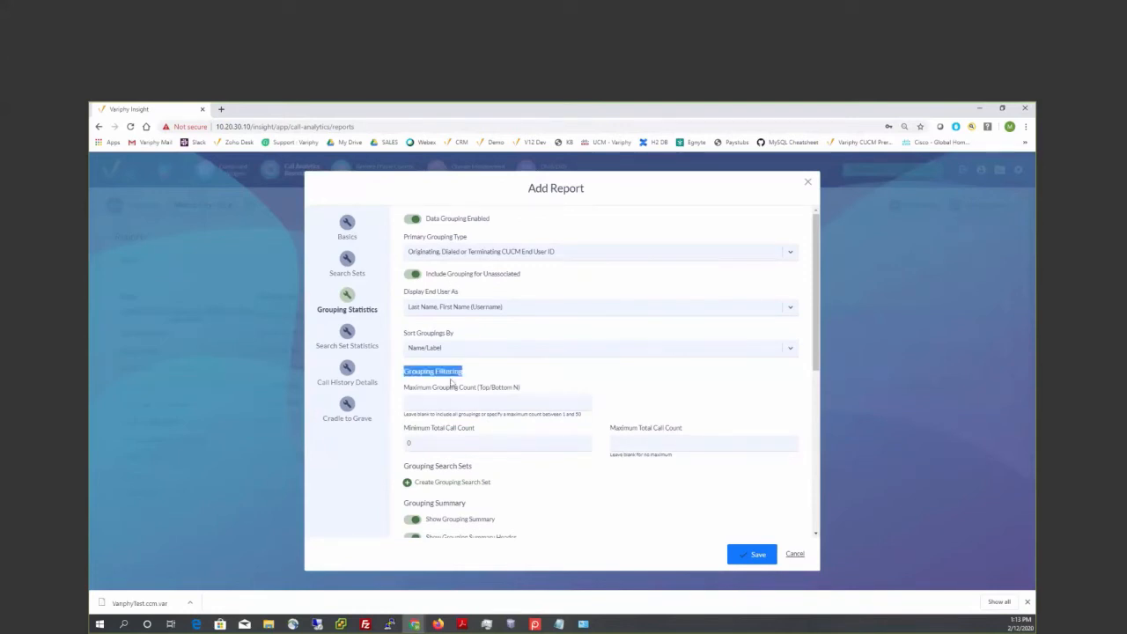
click(640, 442)
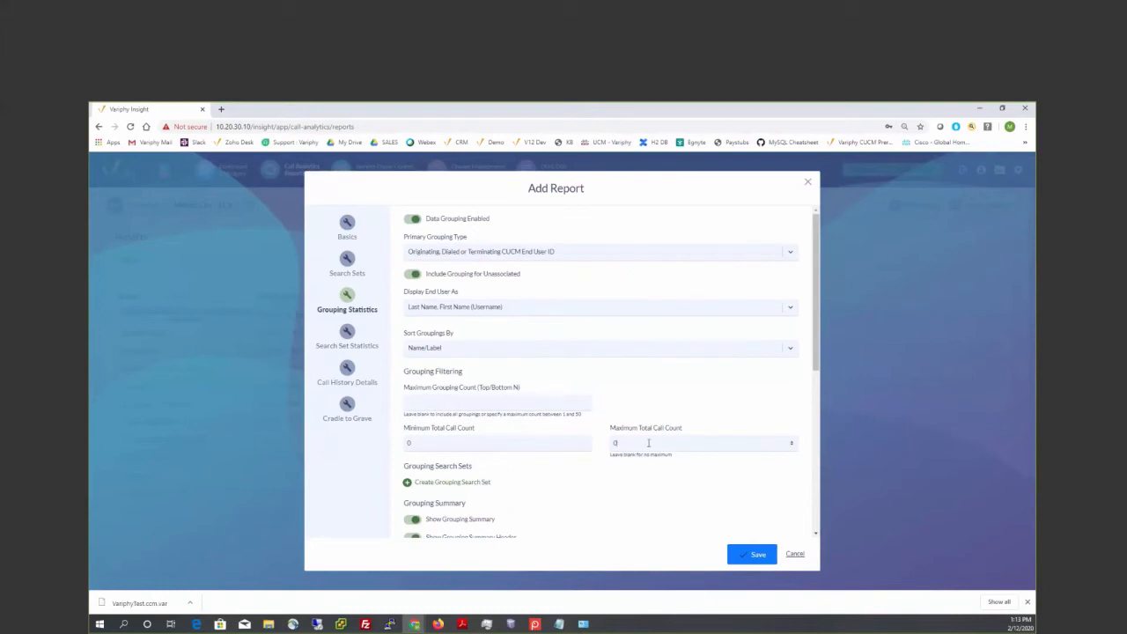
scroll(568, 429, down, 1)
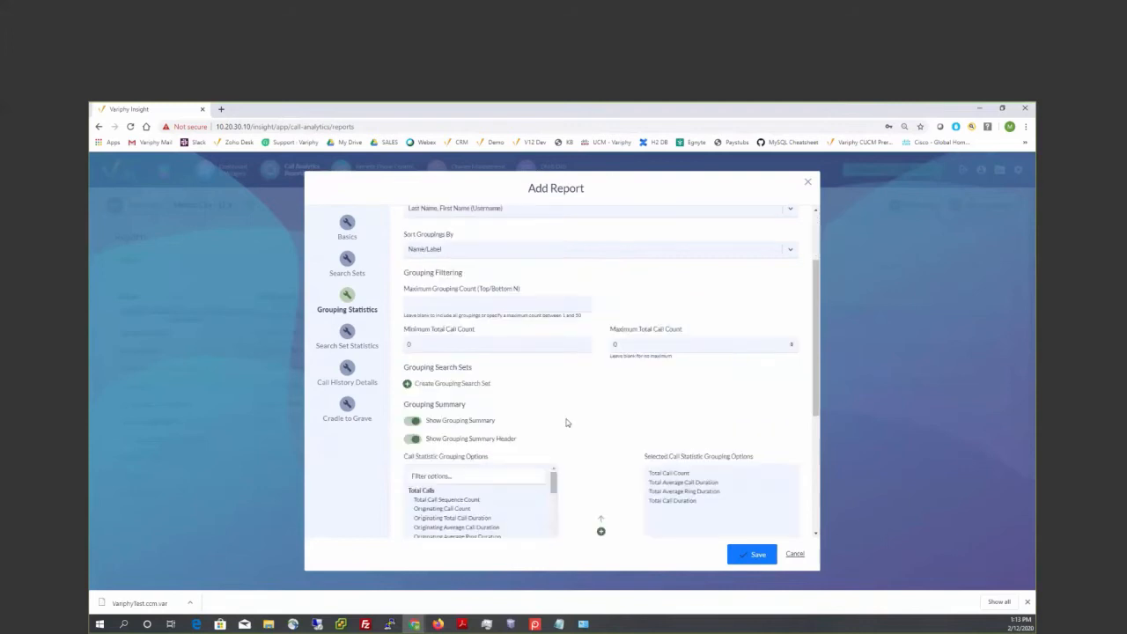
- Create a grouping search set and name it Dormant Users Test 1
click(445, 386)
click(445, 429)
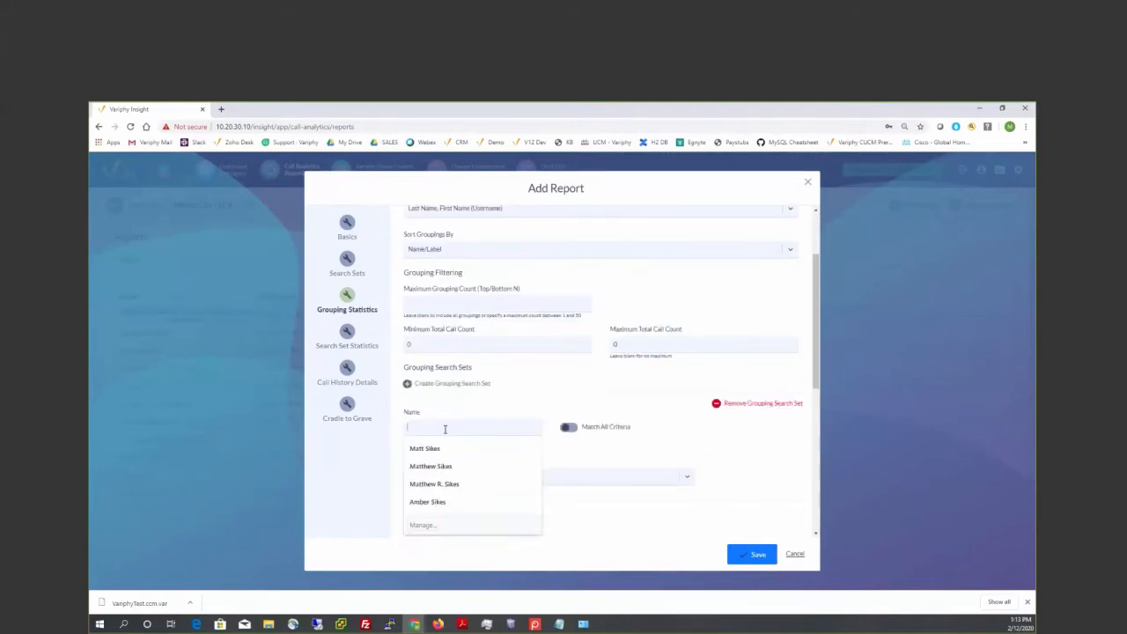
text(Denmark)
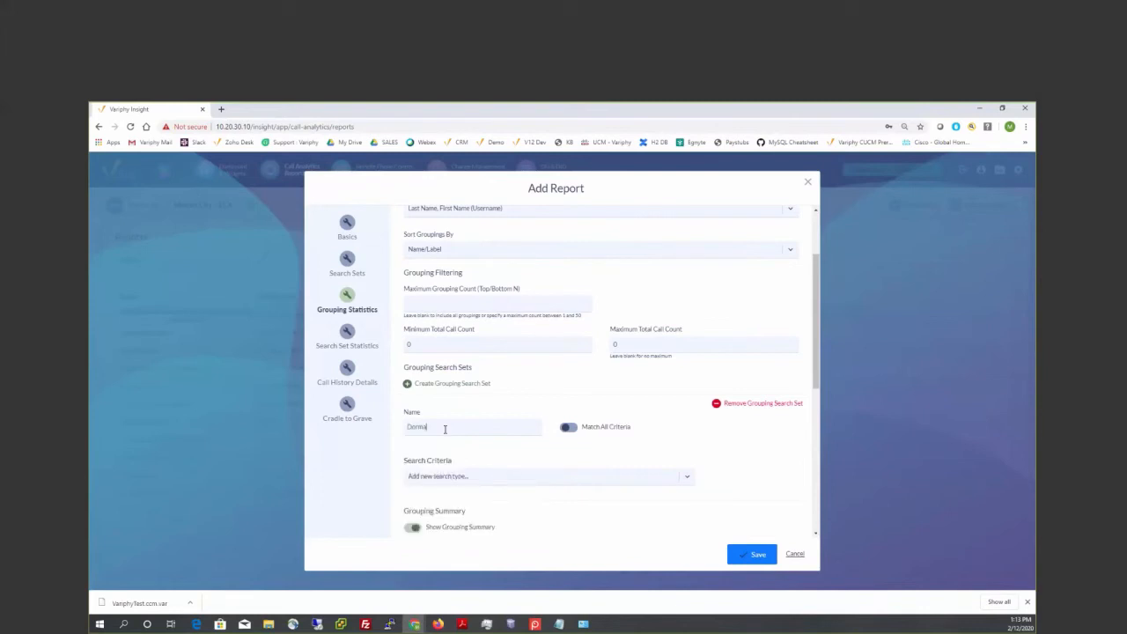
text( Users Test 1)
- Add an Originating, Dialed or Terminating CUCM Department criterion to the grouping search set
click(506, 476)
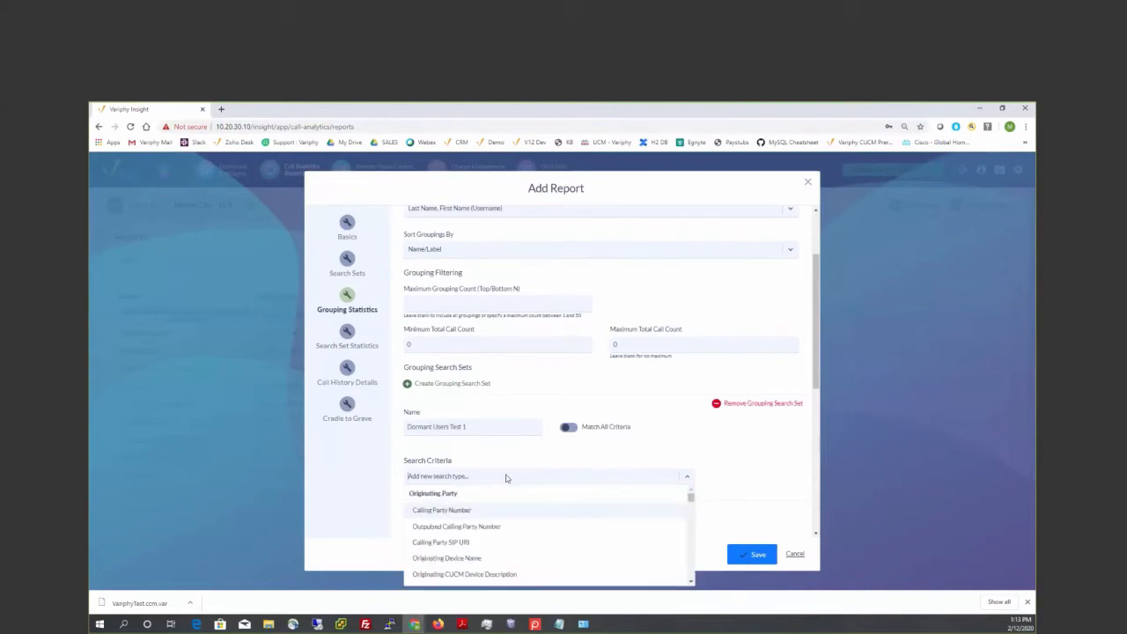
text(ori)
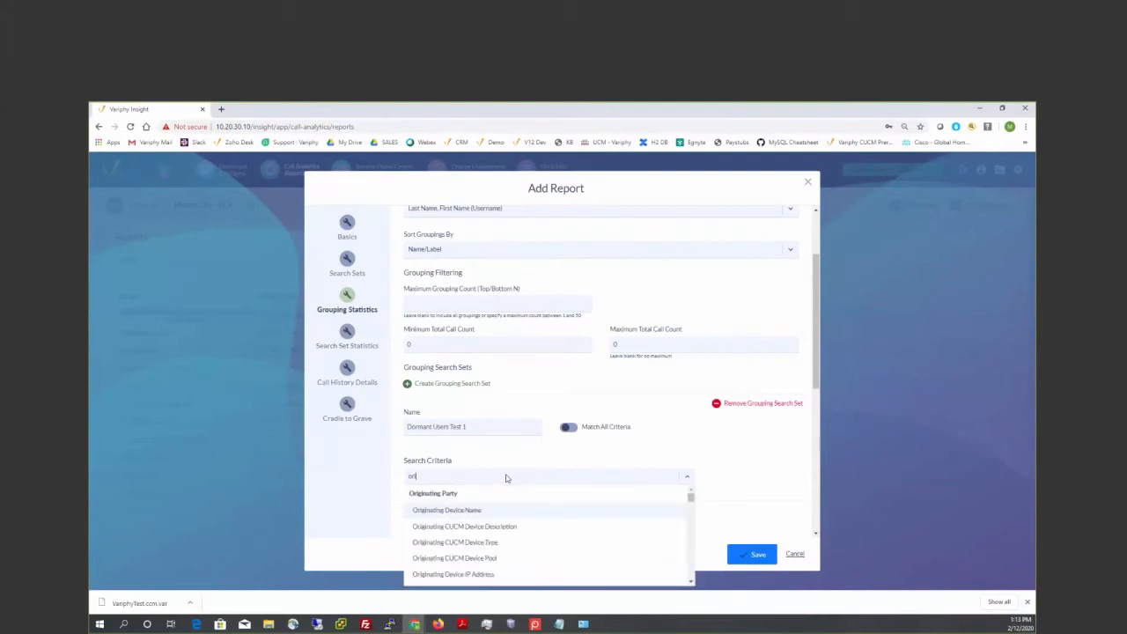
text(ginating, dial)
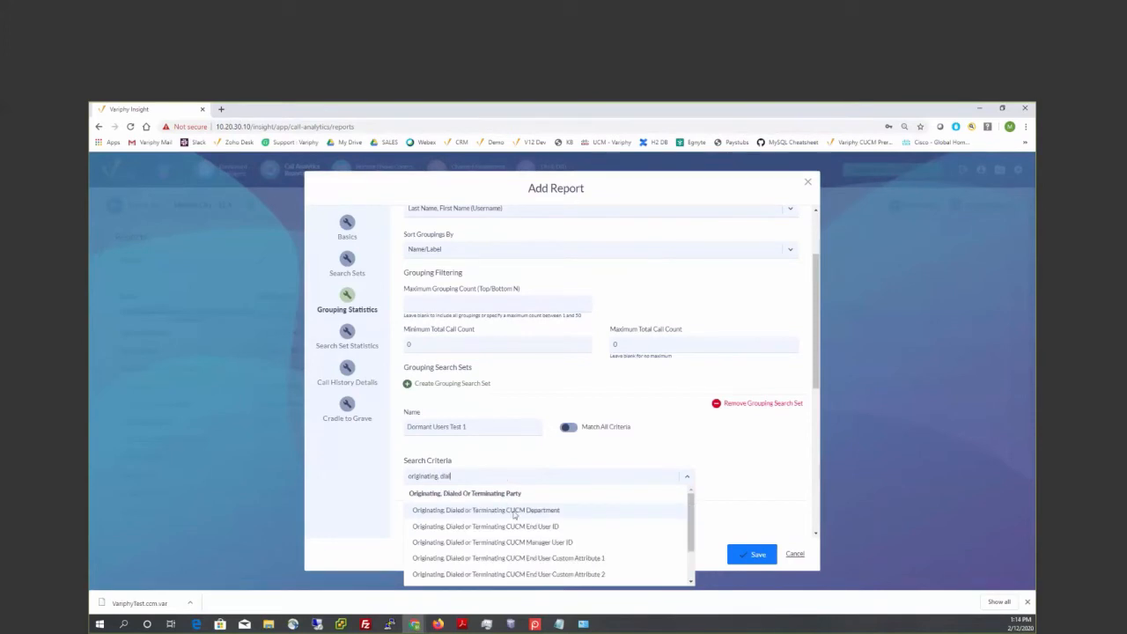
click(515, 511)
click(721, 479)
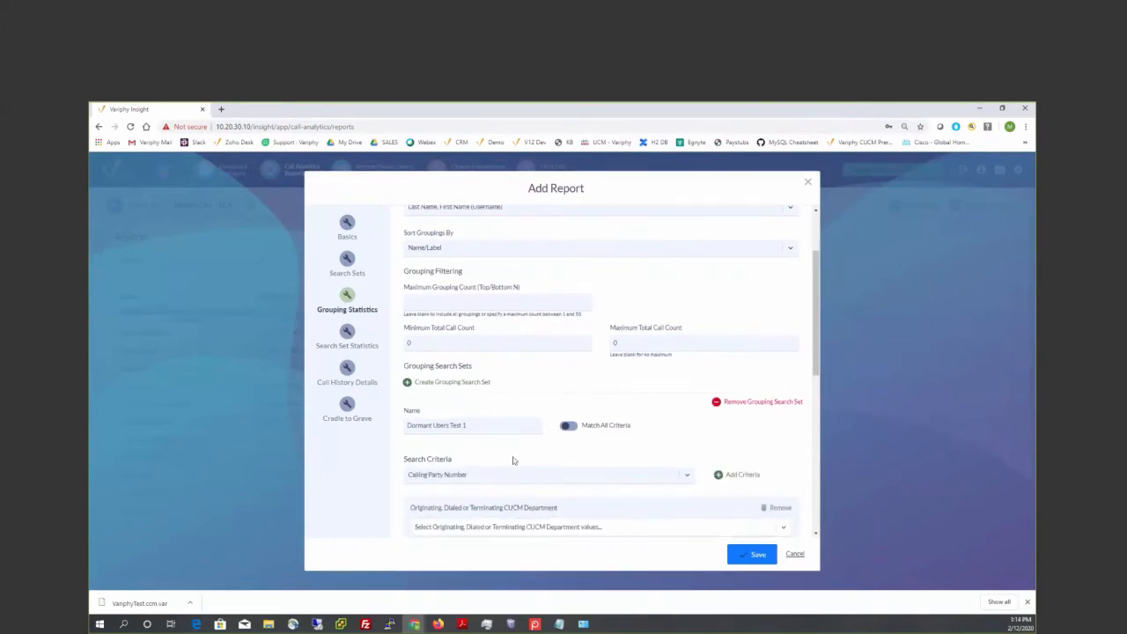
- Set the grouping search set's department criterion to Accounting, Administration, Centurylink, Corolla Sales and Duck Sales, and review the grouping settings
scroll(510, 463, down, 1)
click(492, 478)
click(447, 495)
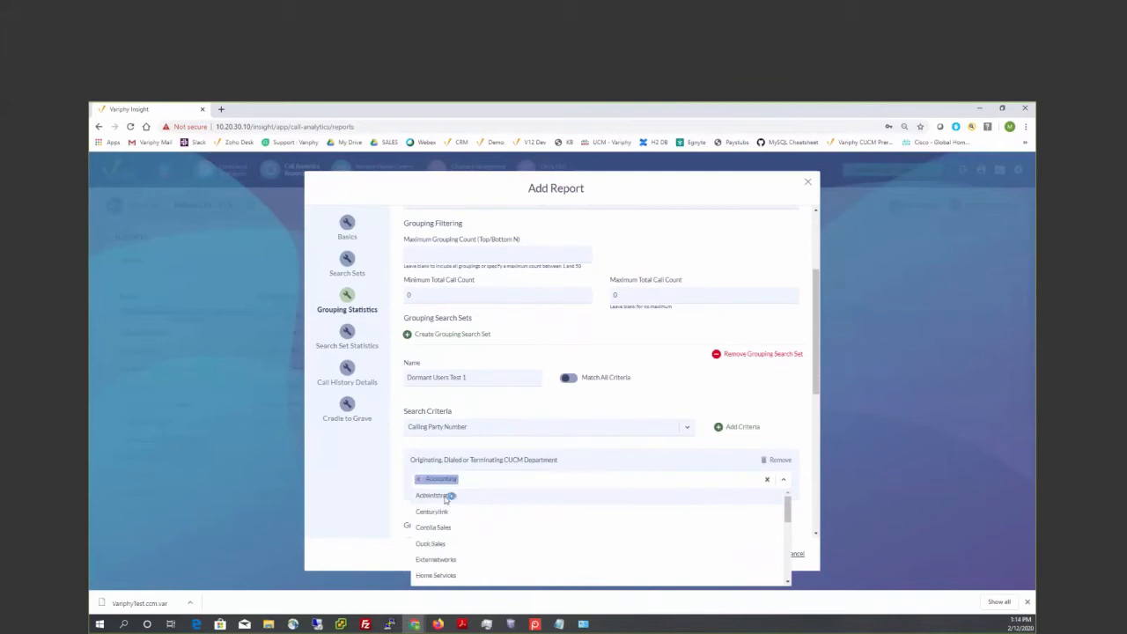
click(447, 496)
click(445, 496)
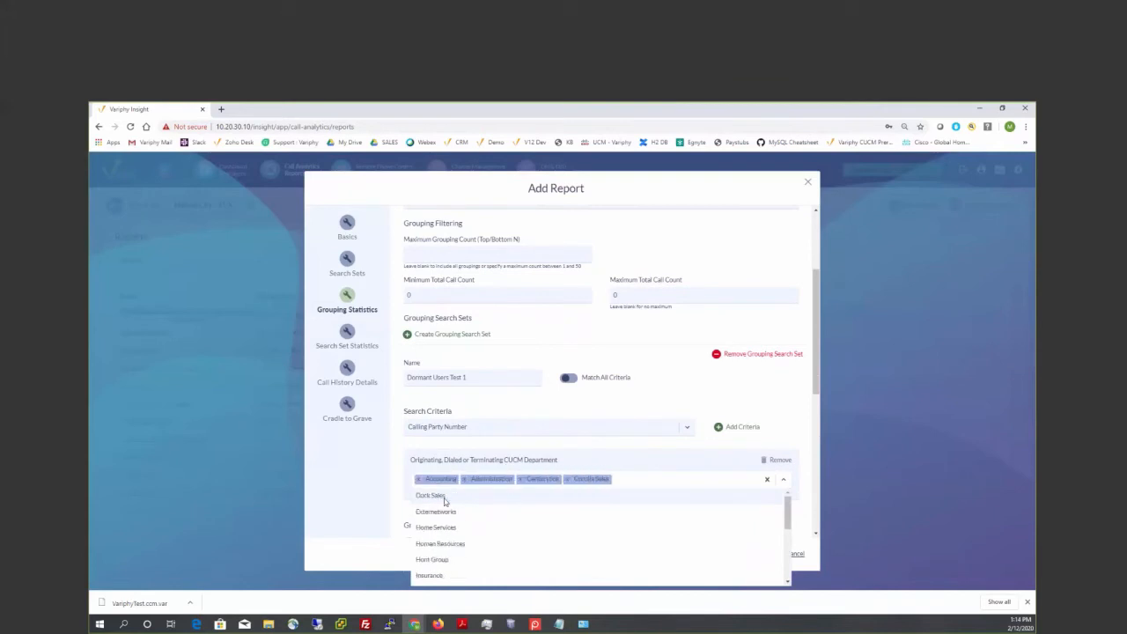
click(445, 496)
click(398, 463)
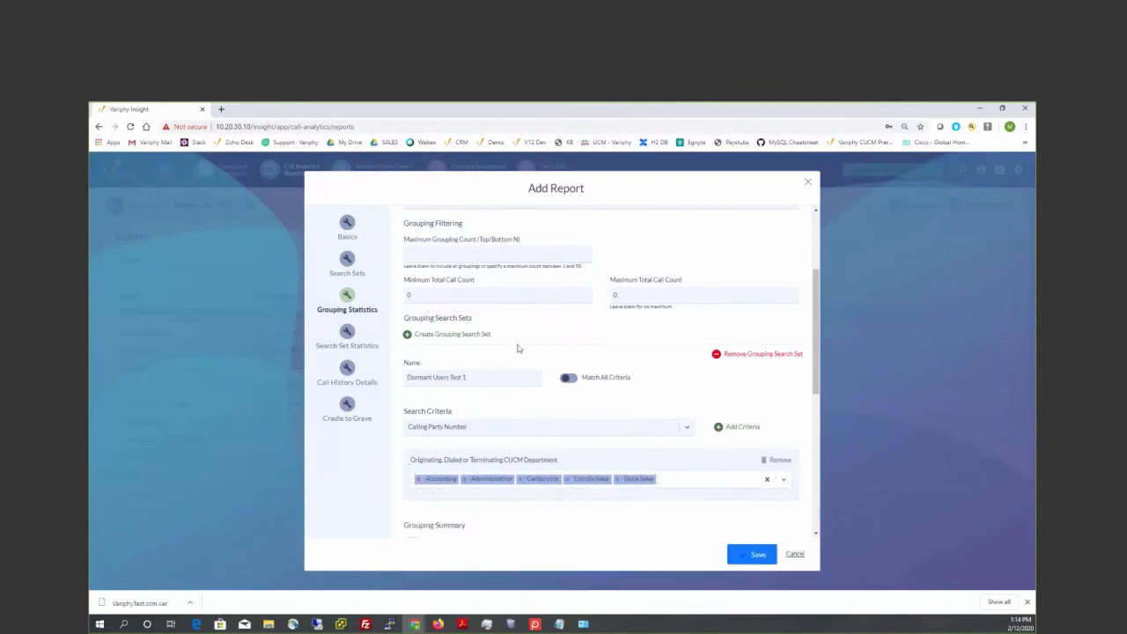
scroll(516, 347, up, 3)
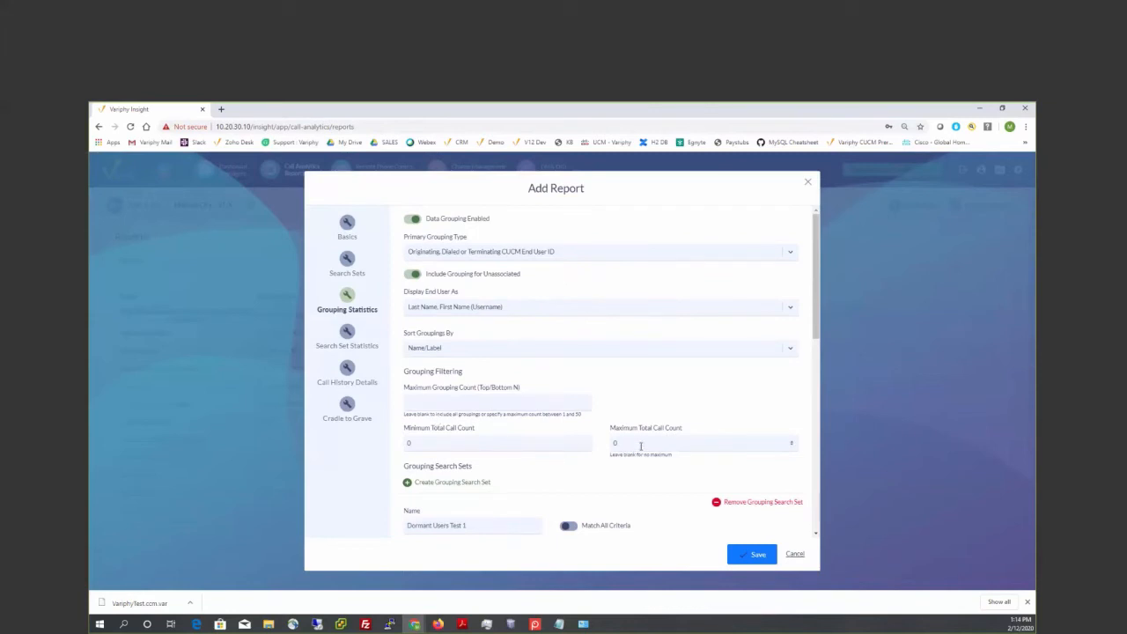
scroll(640, 446, down, 2)
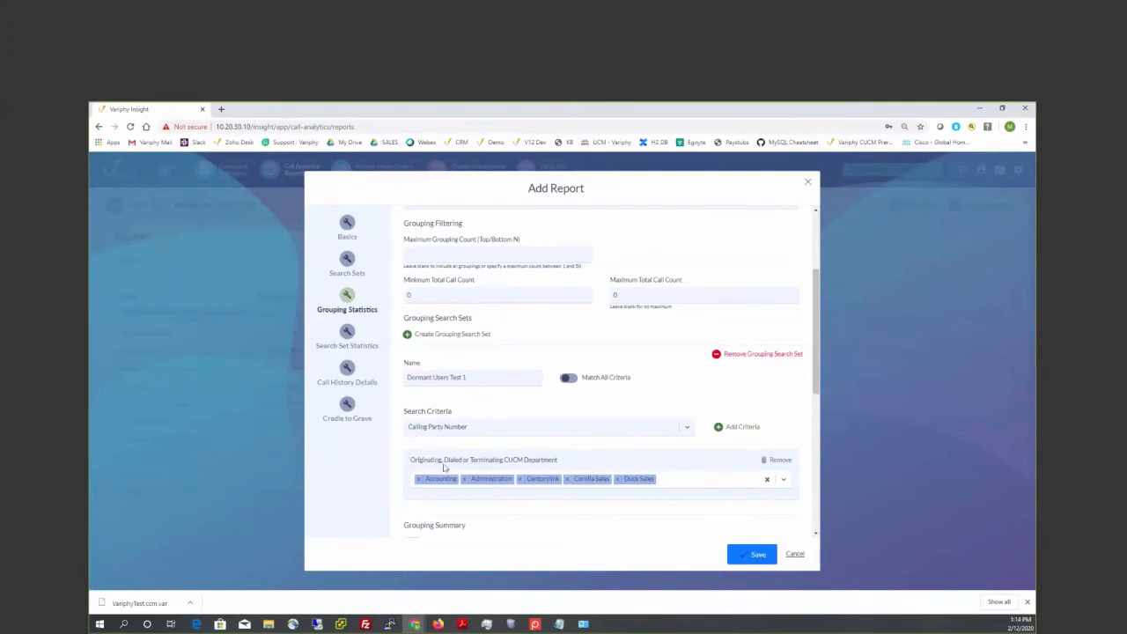
- Turn off the call history record details and save the Dormant Users Test 1 report
click(349, 335)
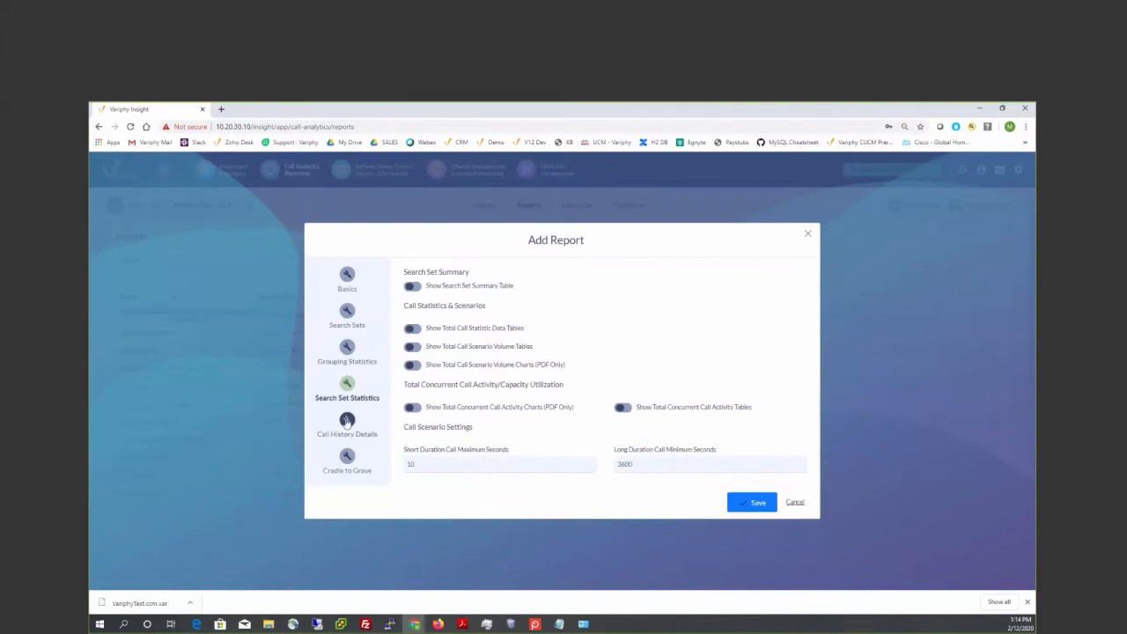
click(346, 421)
click(411, 250)
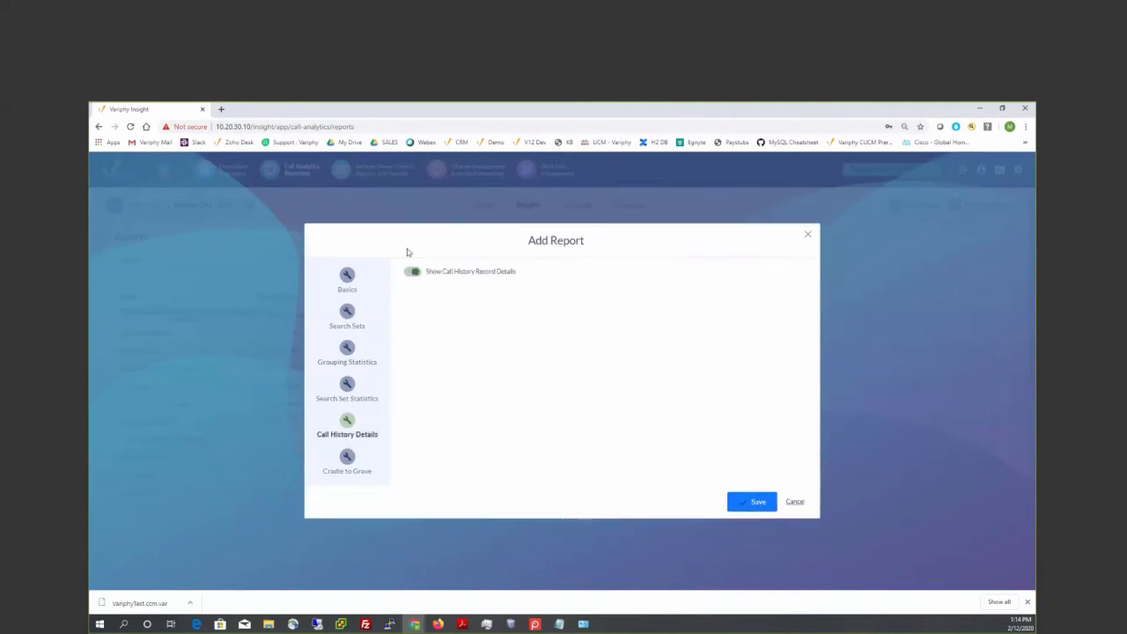
click(755, 501)
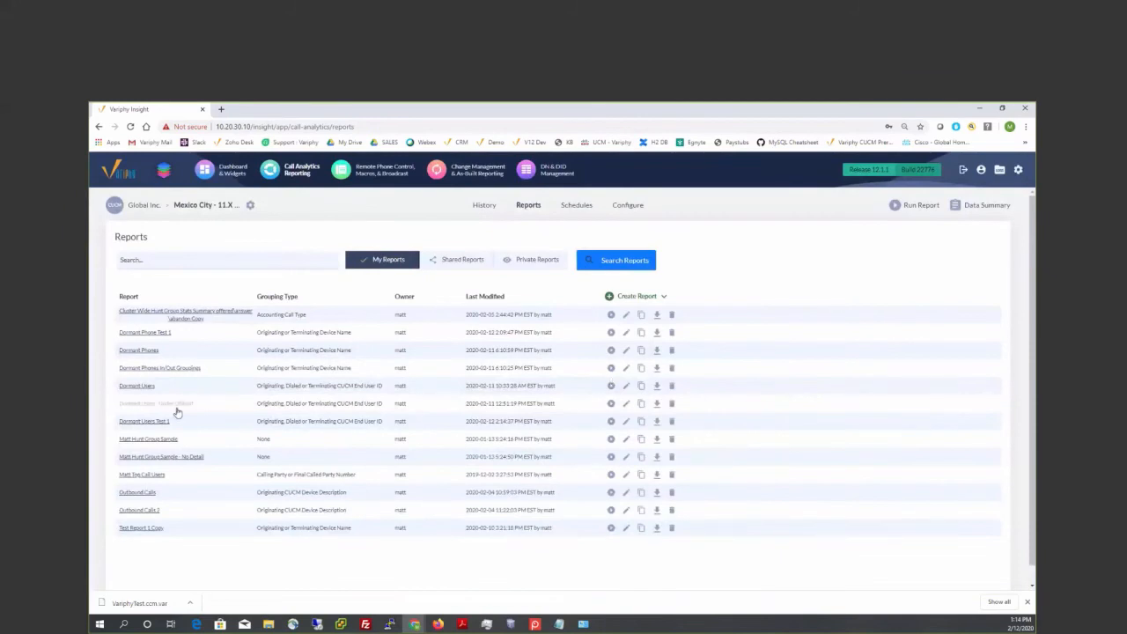
- Run the Dormant Users Test 1 report as a PDF download for the previous 3 months
click(611, 422)
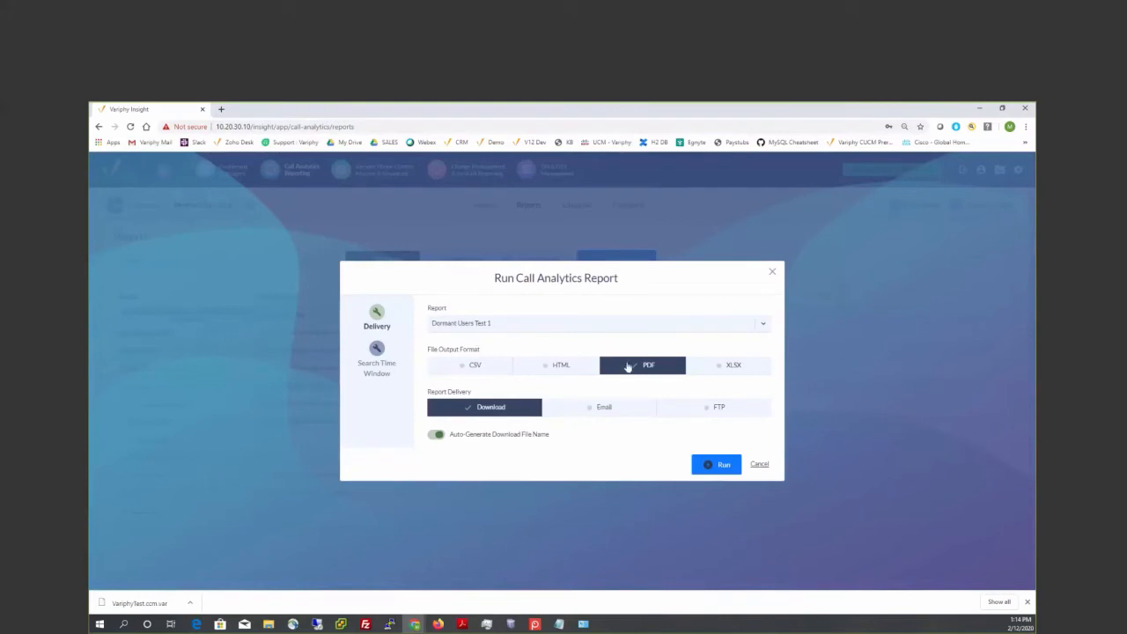
click(380, 356)
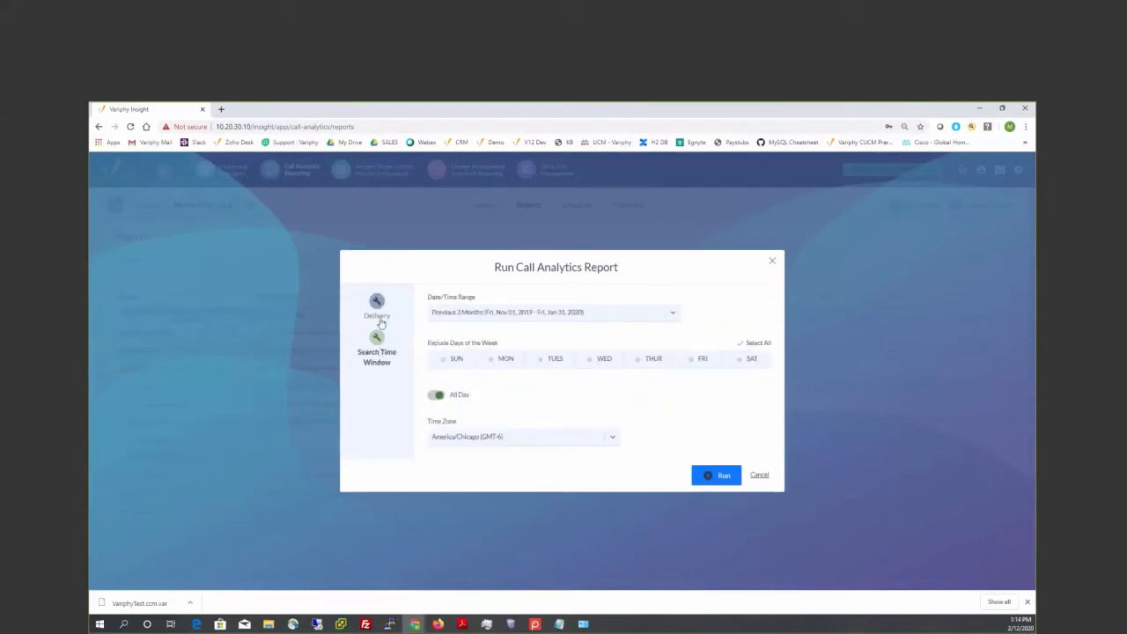
click(380, 321)
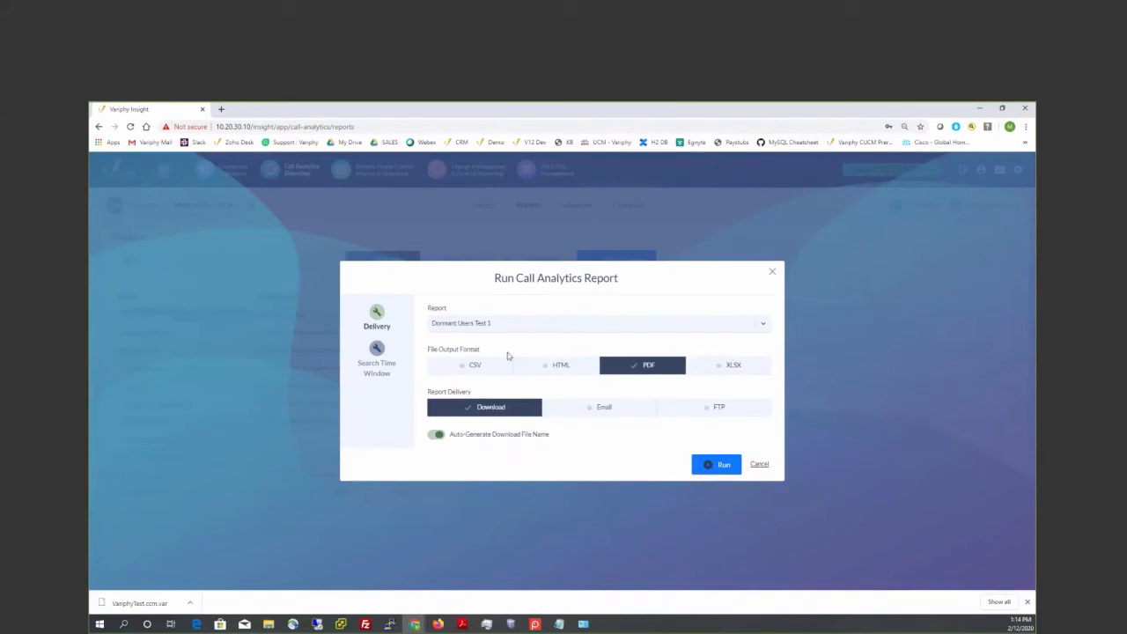
click(382, 350)
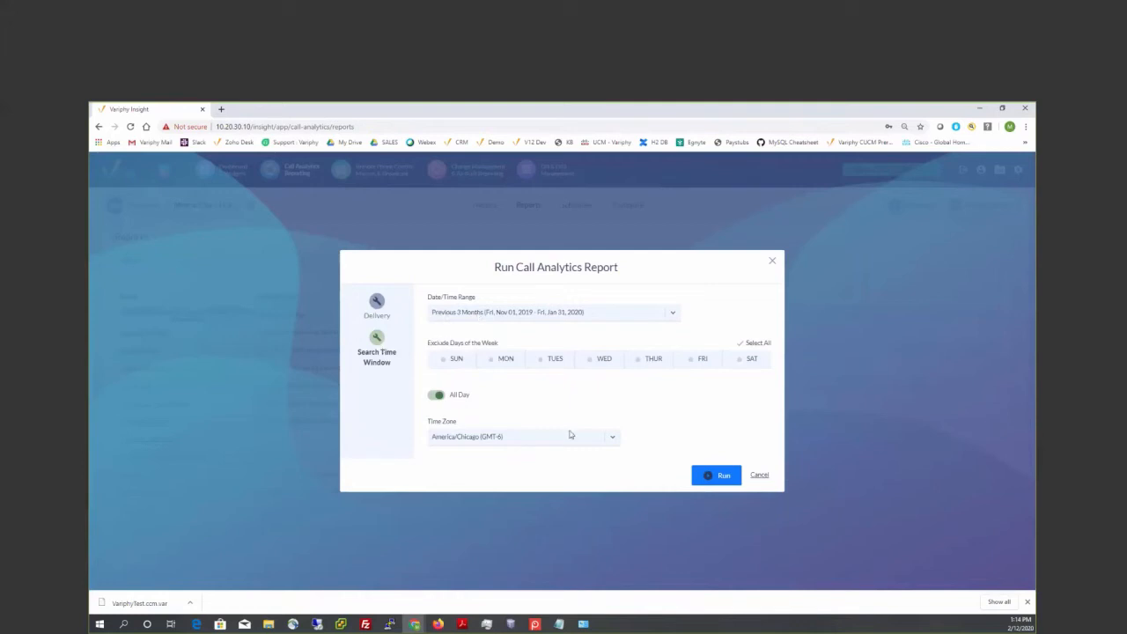
click(721, 476)
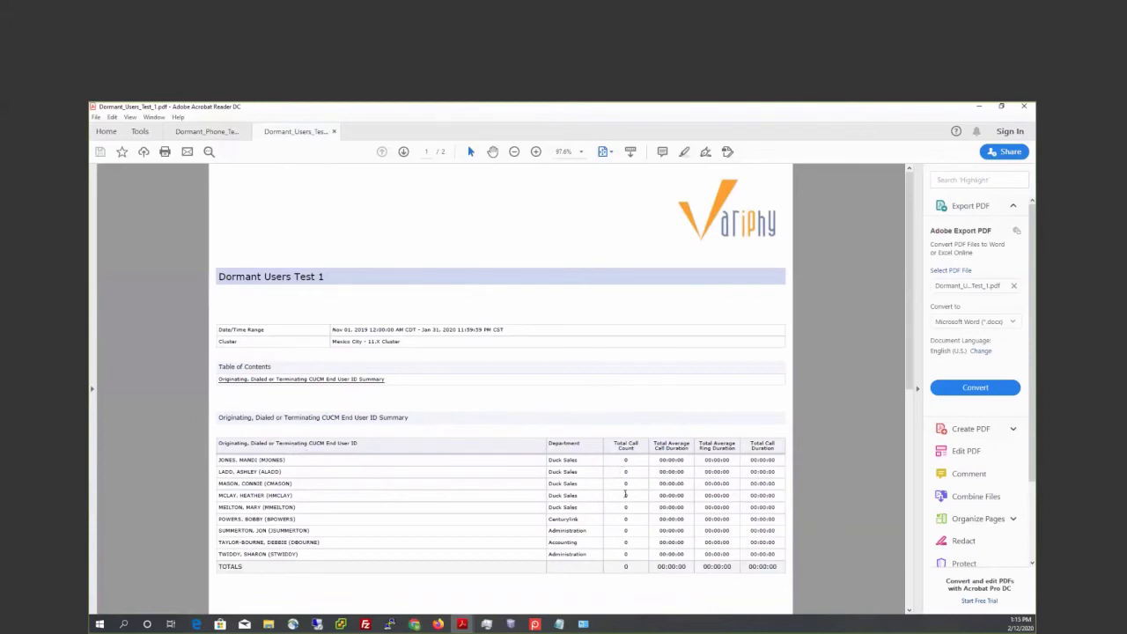
- Examine the users' call counts and the date range in the Dormant Users Test 1 PDF, and close the PDF reader
drag(625, 495, 686, 556)
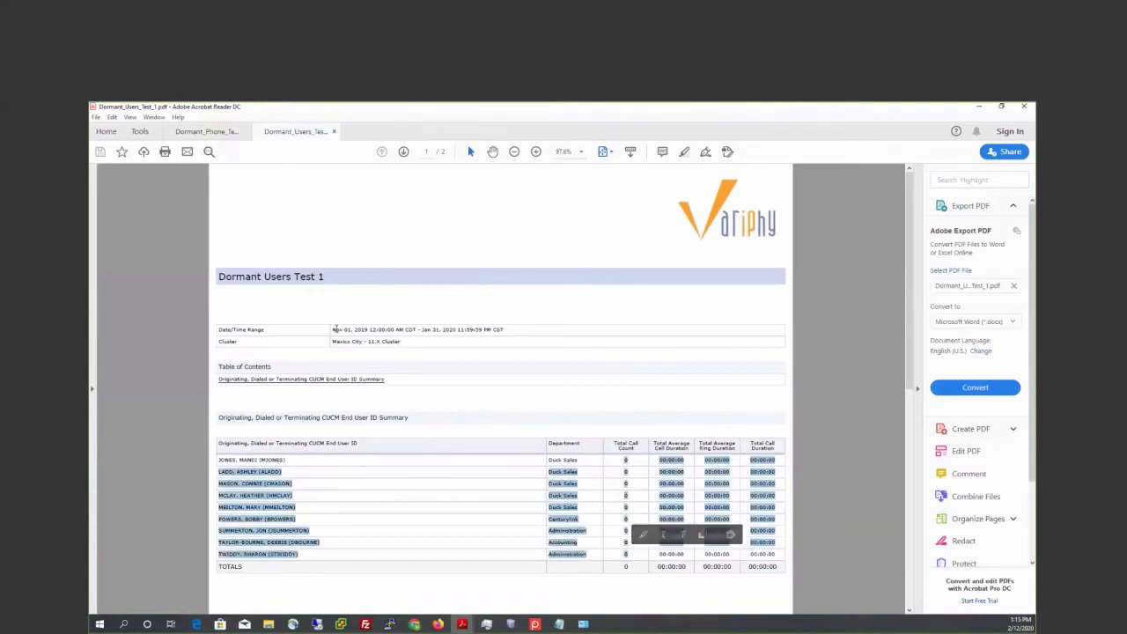
drag(334, 328, 455, 340)
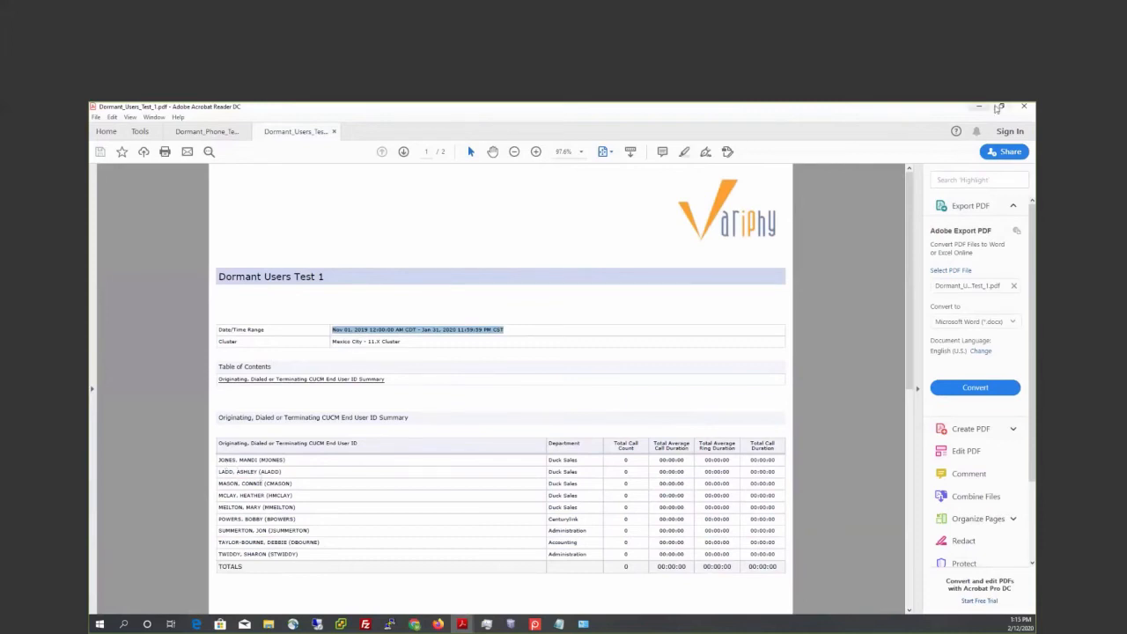
click(1021, 108)
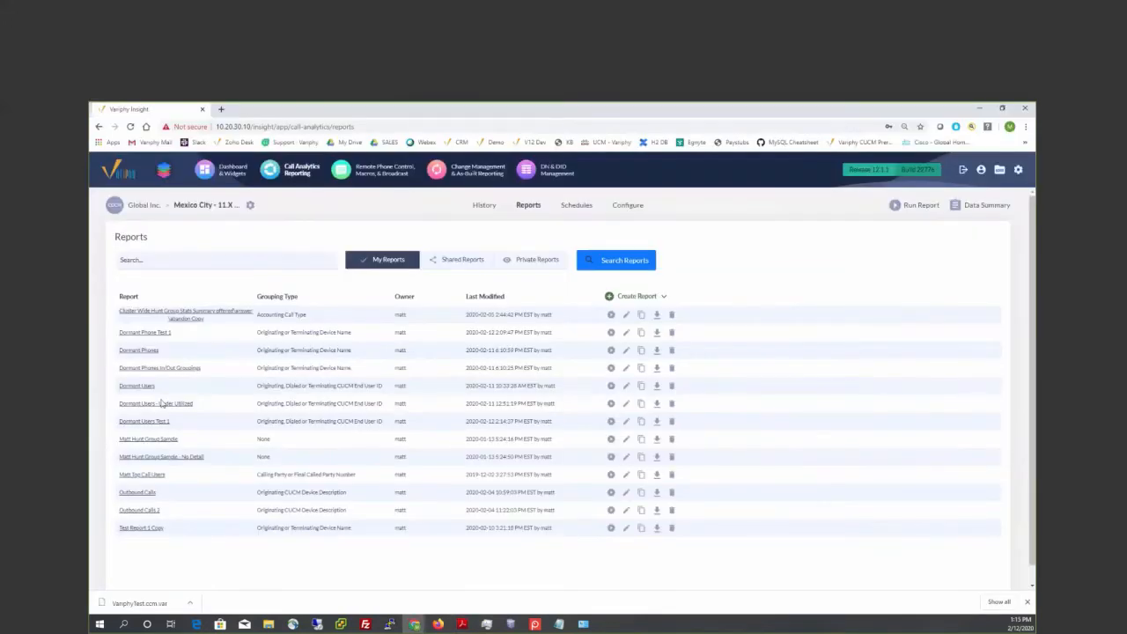
- Copy Dormant Users Test 1 as Dormant Users Test 2 with a minimum total call count of 1 and a maximum of 10, and save it
click(642, 423)
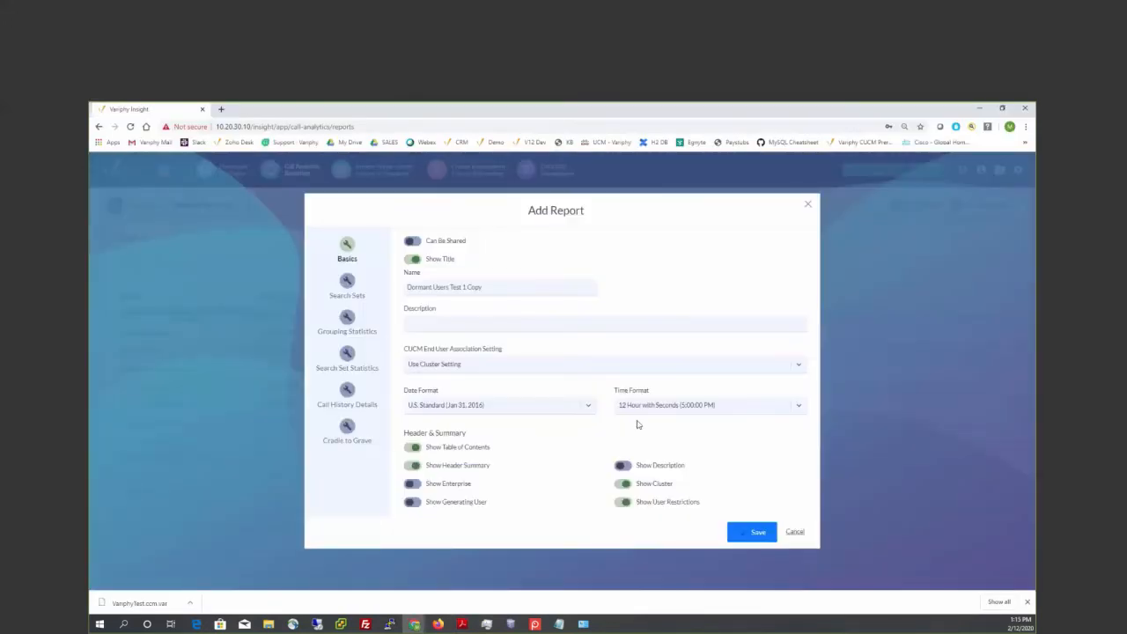
double_click(474, 287)
key(BackSpace)
click(347, 318)
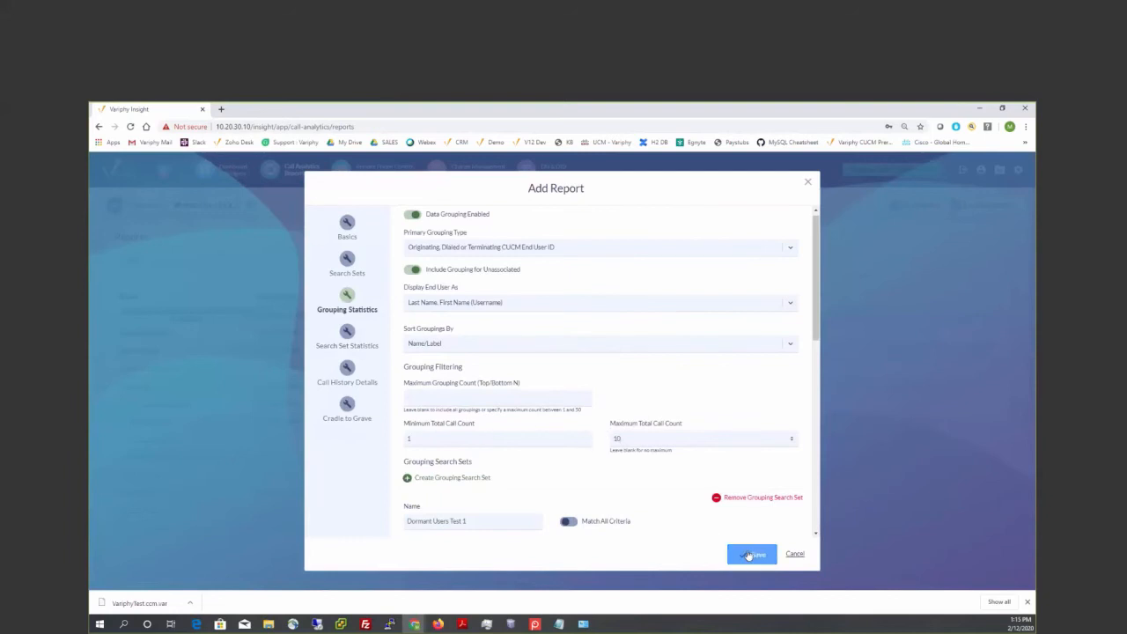
click(749, 554)
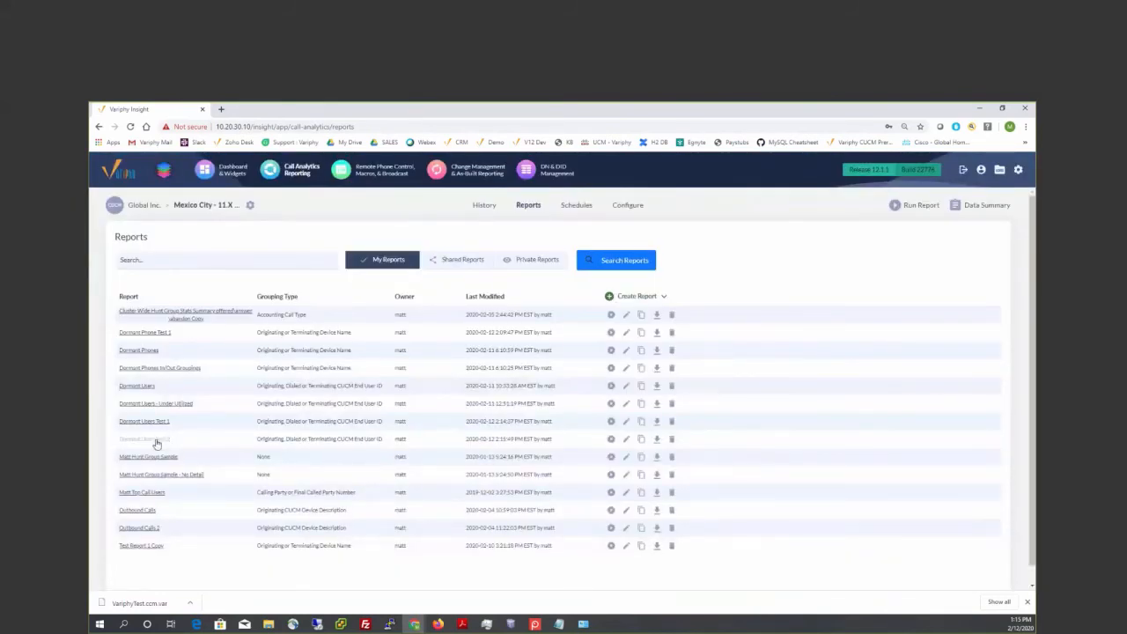
- Run the Dormant Users Test 2 report as a PDF download for the previous 3 months
click(611, 440)
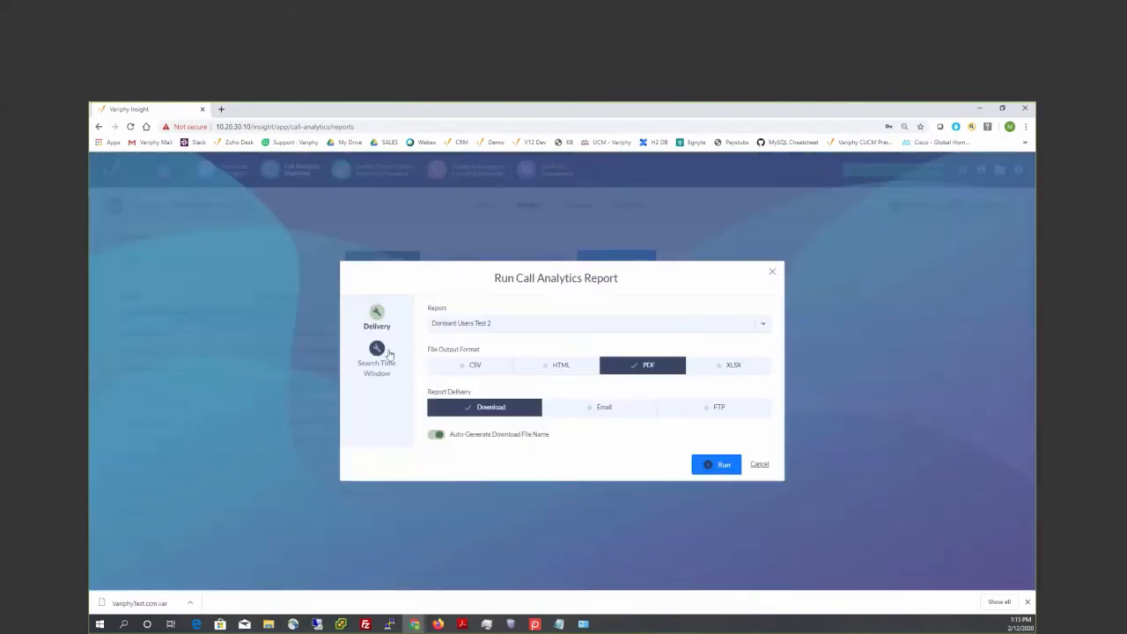
click(381, 354)
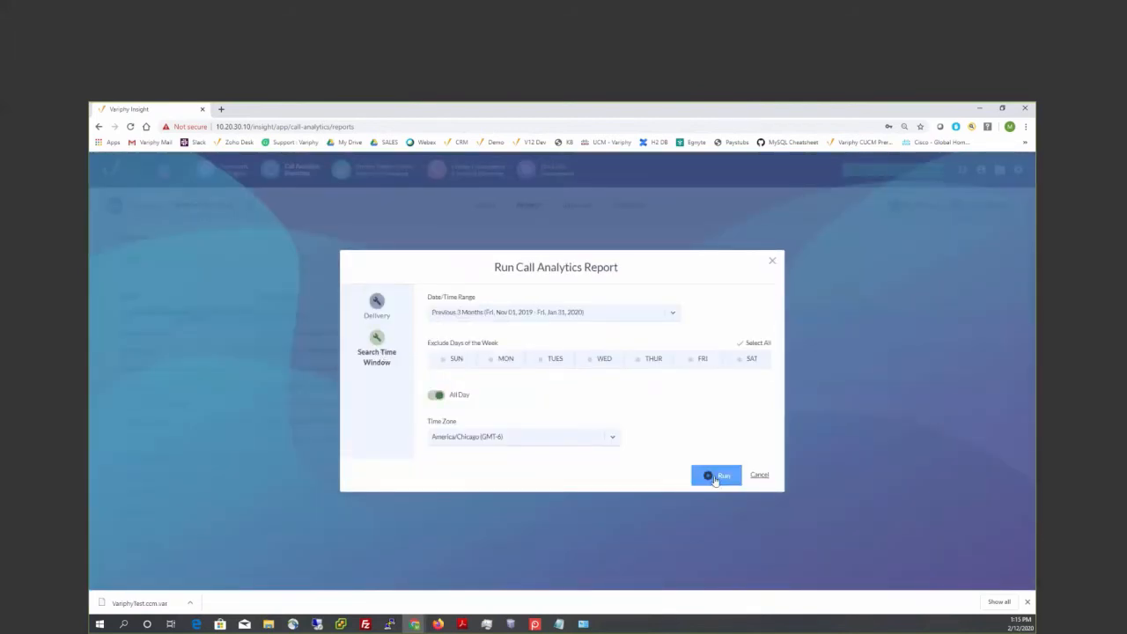
click(715, 475)
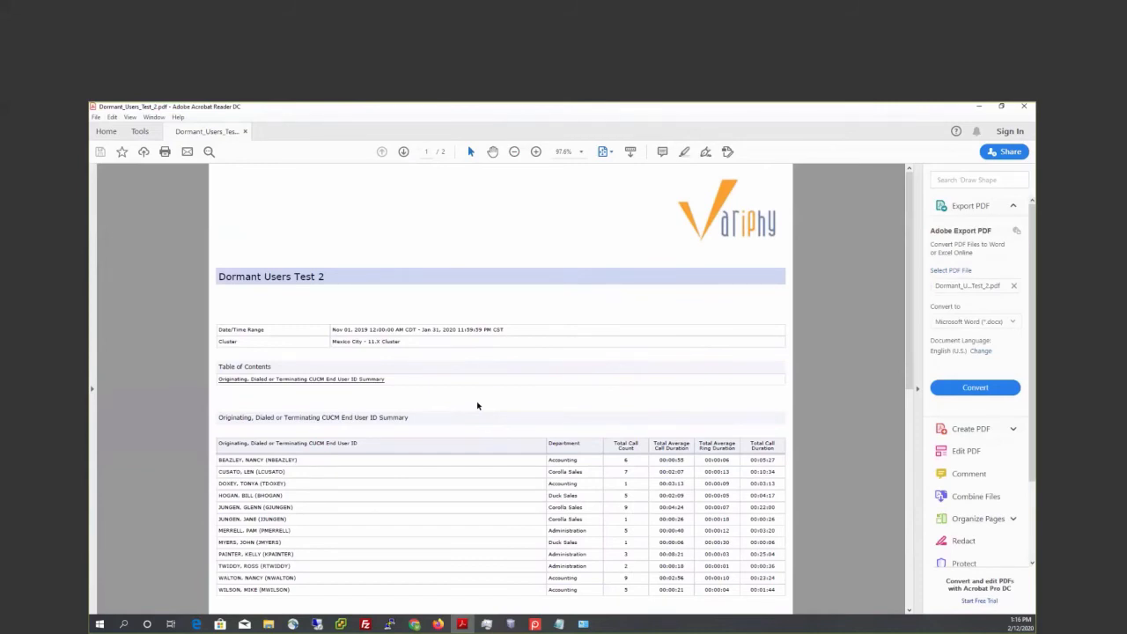
- Examine the users and their call counts in the Dormant Users Test 2 PDF, and return to the reports list
scroll(471, 403, down, 3)
scroll(467, 401, up, 3)
click(978, 107)
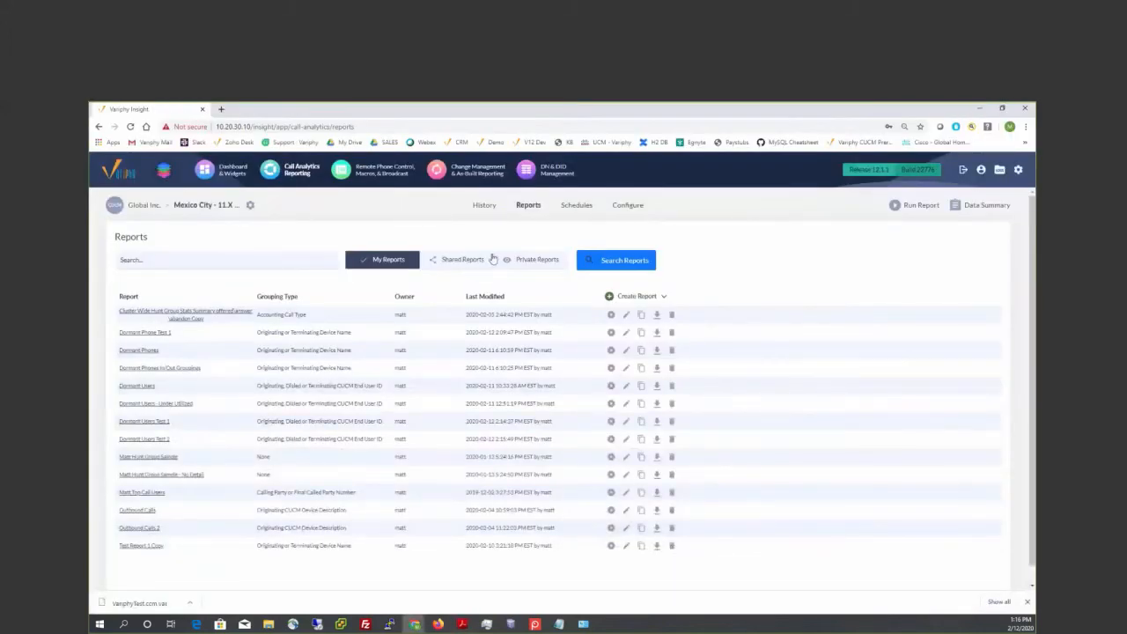